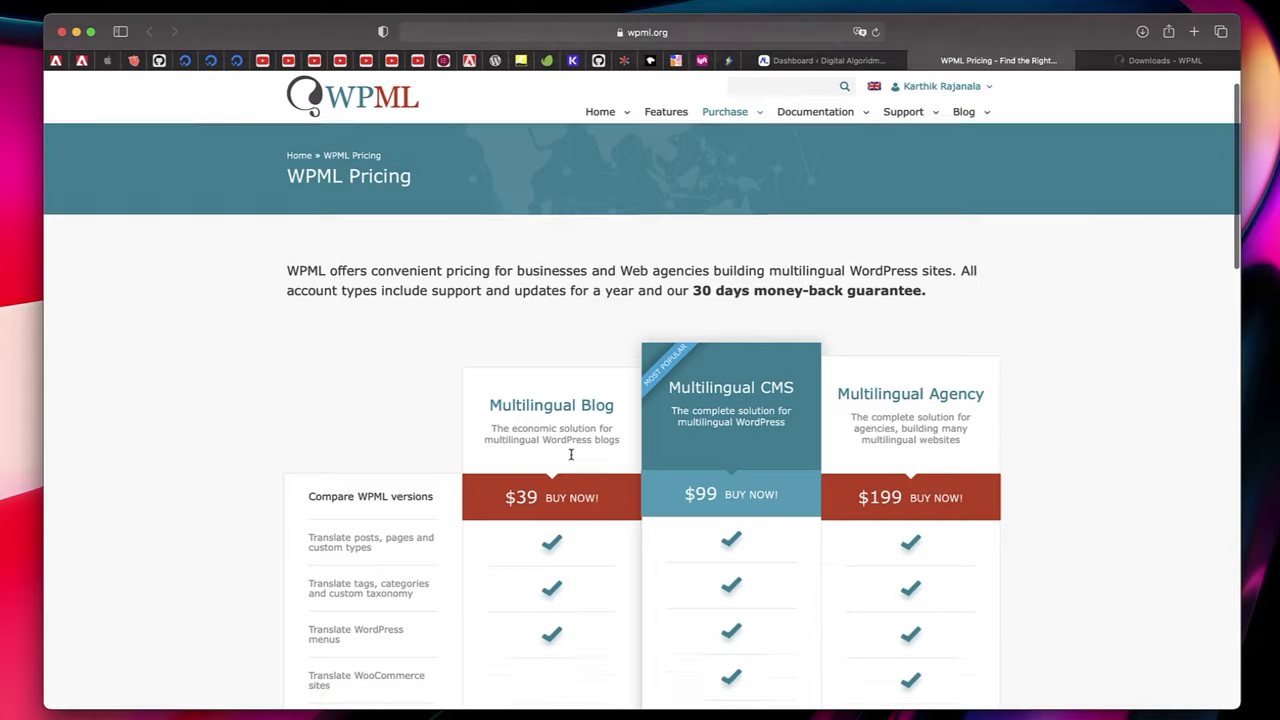
- Compare the features and prices of the Multilingual Blog, Multilingual CMS and Multilingual Agency plans on the WPML pricing page
{"action": "scroll", "coordinate": [571, 457], "scroll_direction": "down", "scroll_amount": 5}
{"action": "scroll", "coordinate": [691, 369], "scroll_direction": "up", "scroll_amount": 6}
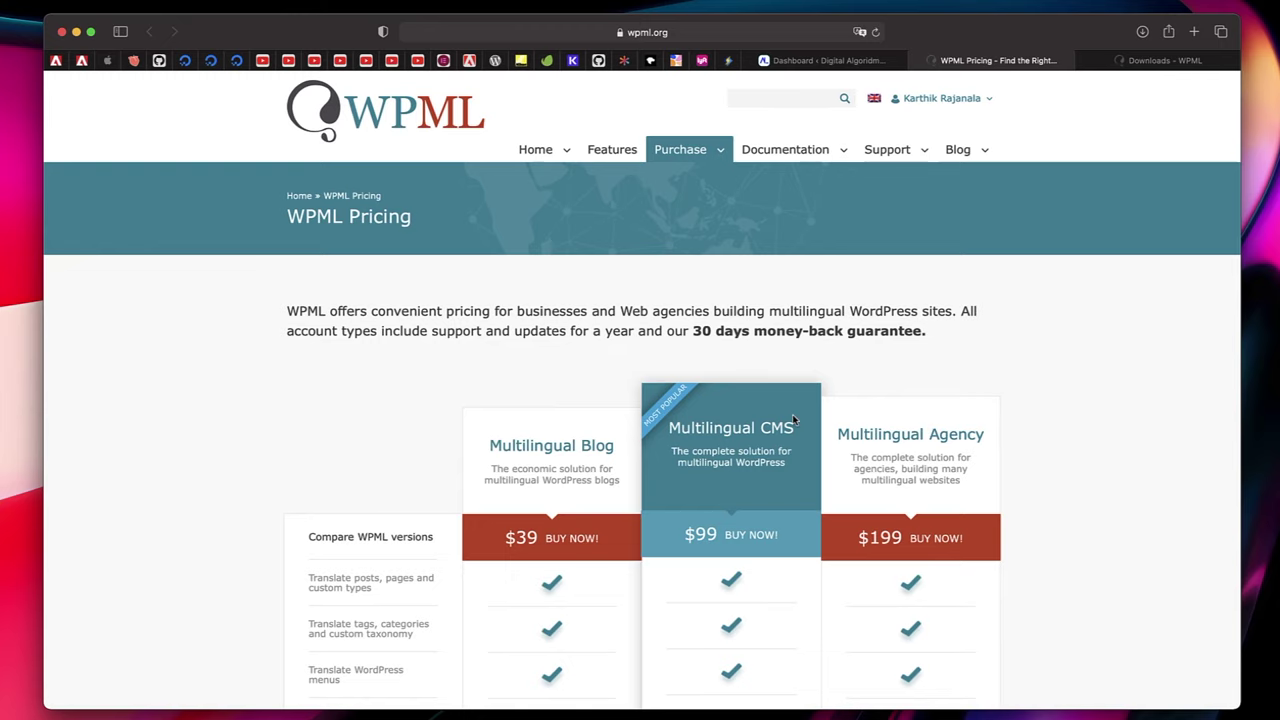
{"action": "scroll", "coordinate": [792, 416], "scroll_direction": "down", "scroll_amount": 1}
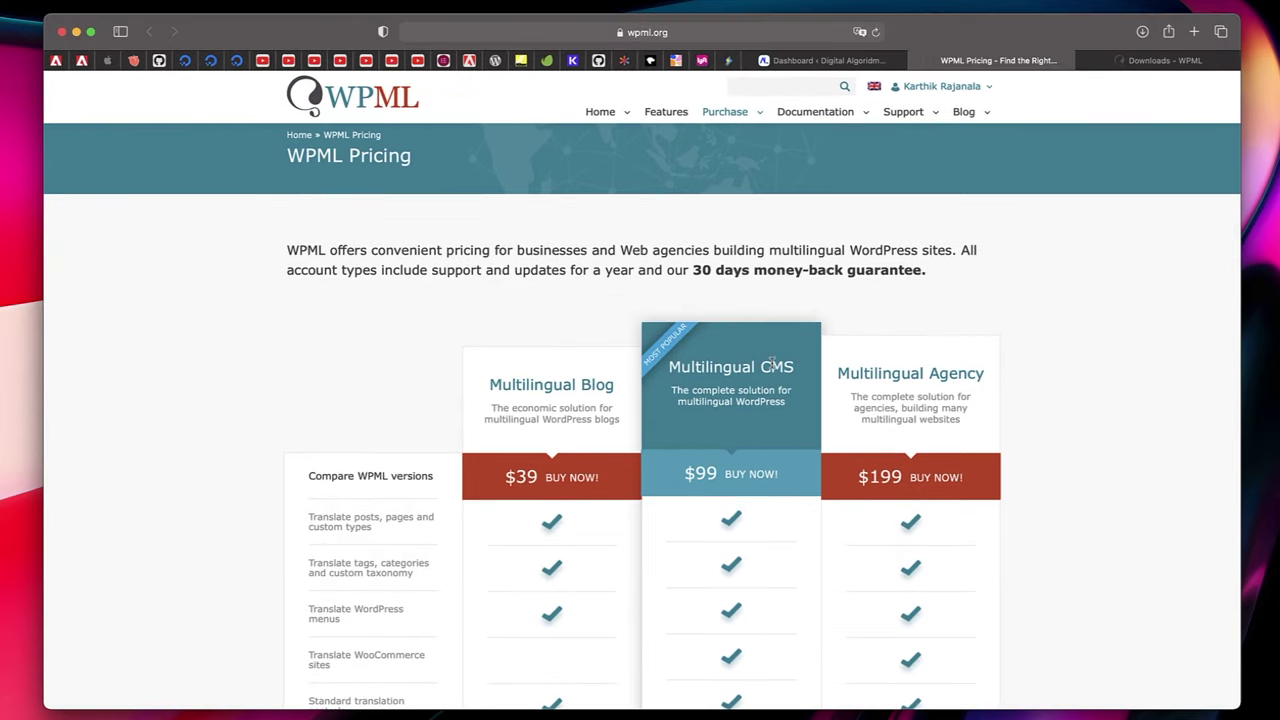
{"action": "scroll", "coordinate": [773, 364], "scroll_direction": "down", "scroll_amount": 5}
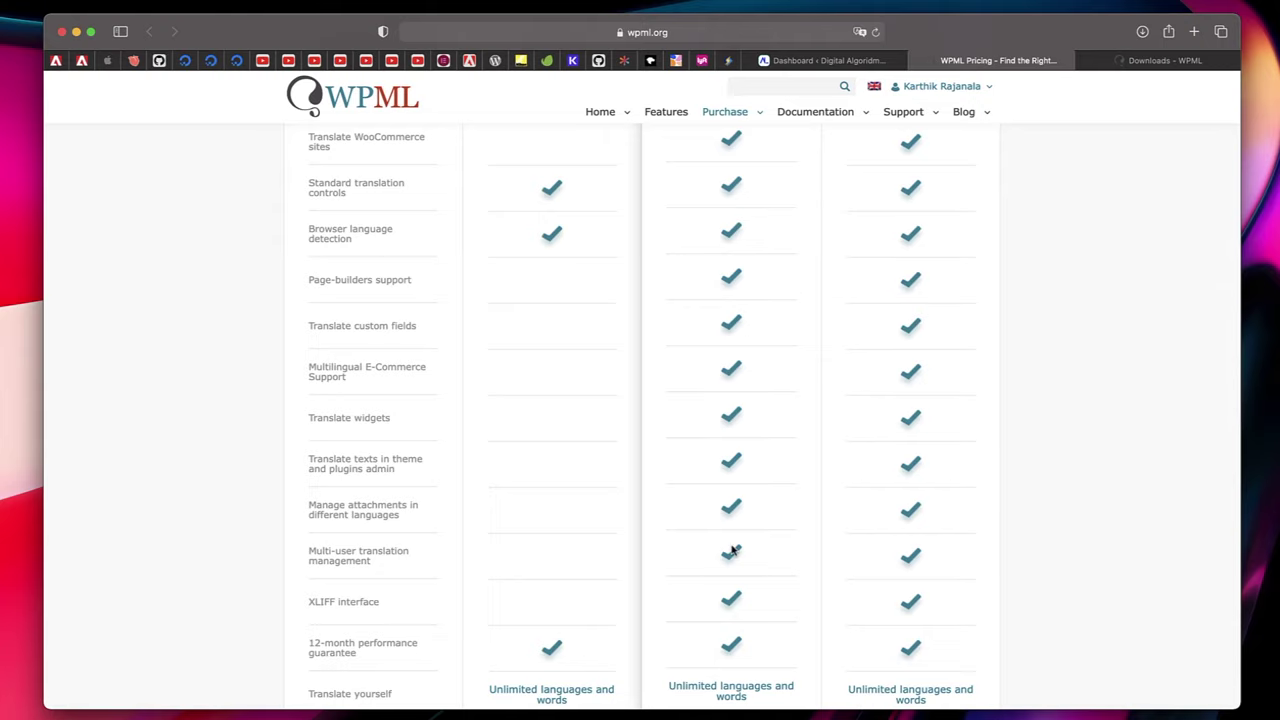
{"action": "scroll", "coordinate": [731, 549], "scroll_direction": "up", "scroll_amount": 3}
{"action": "scroll", "coordinate": [731, 549], "scroll_direction": "down", "scroll_amount": 6}
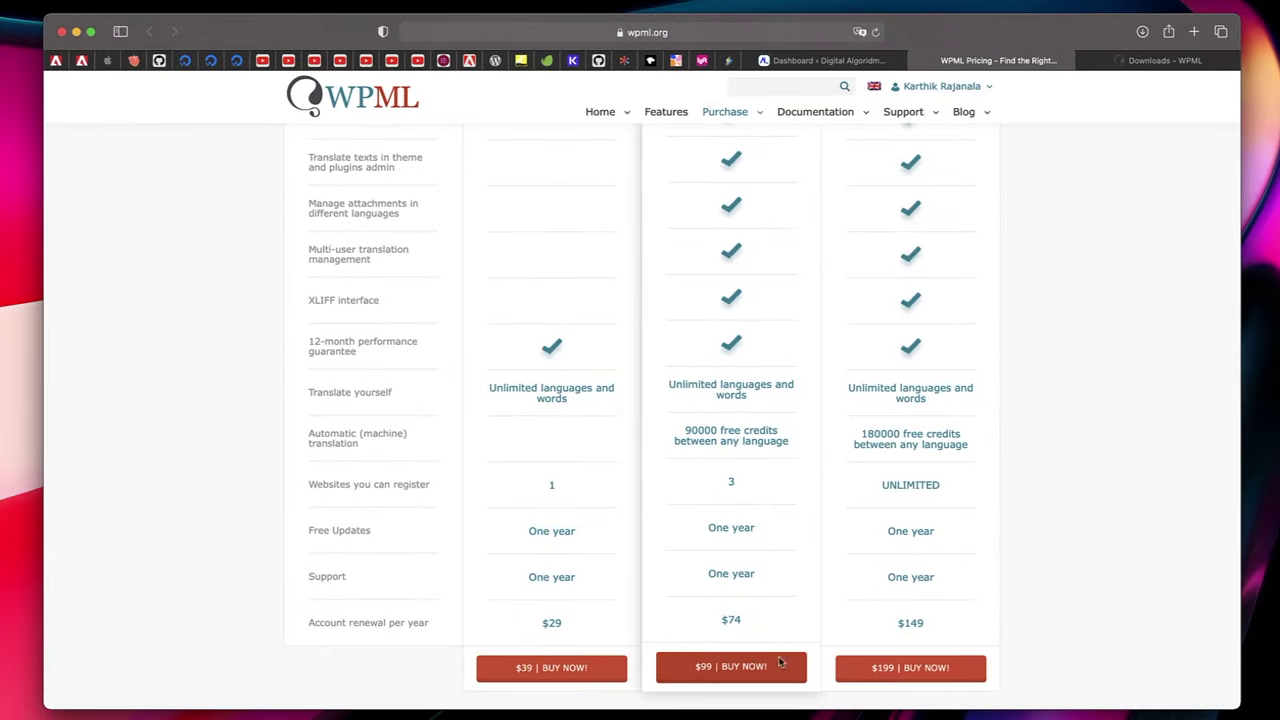
{"action": "scroll", "coordinate": [760, 502], "scroll_direction": "up", "scroll_amount": 10}
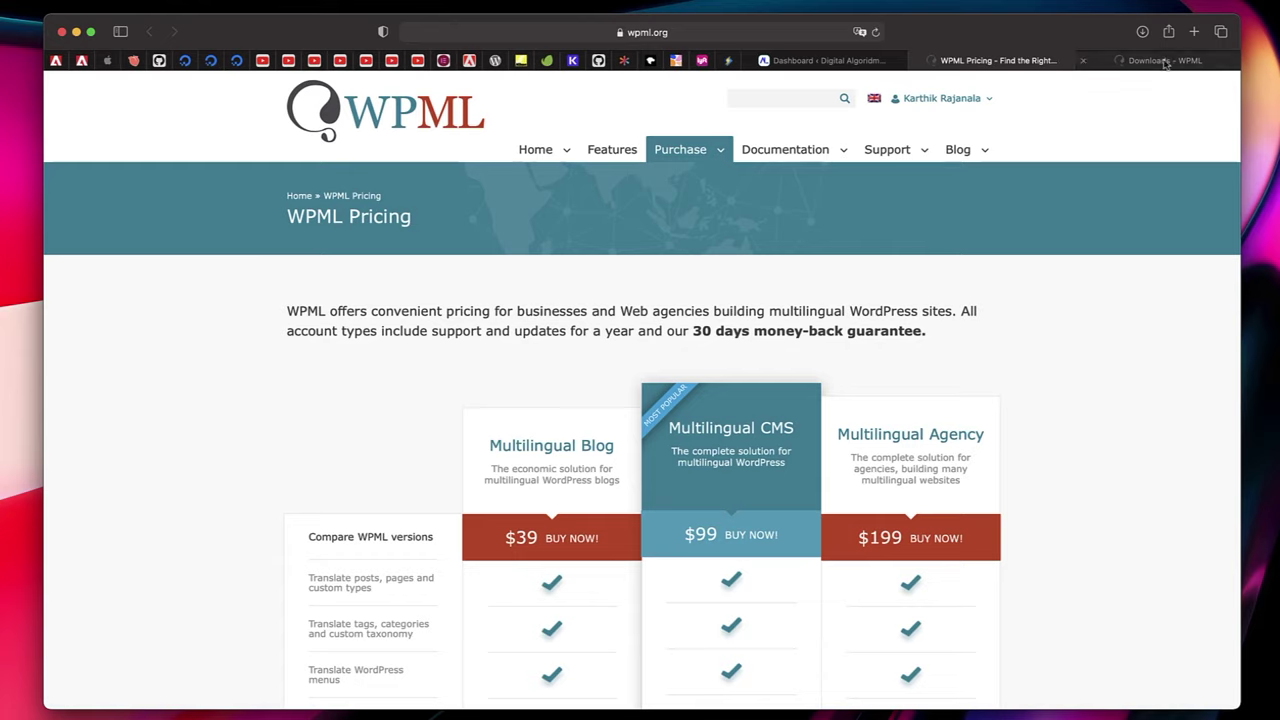
- Open the WPML account's downloads page and review the components needed for every multilingual site
{"action": "mouse_move", "coordinate": [945, 100]}
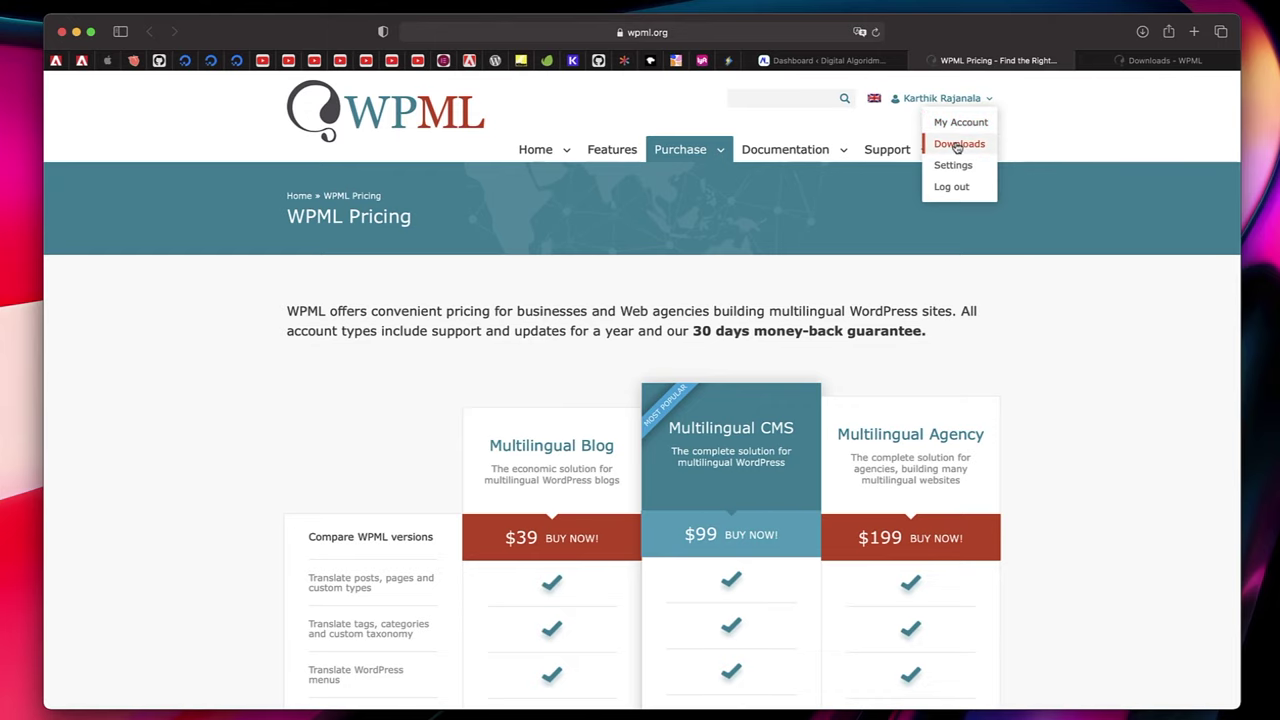
{"action": "left_click", "coordinate": [957, 145]}
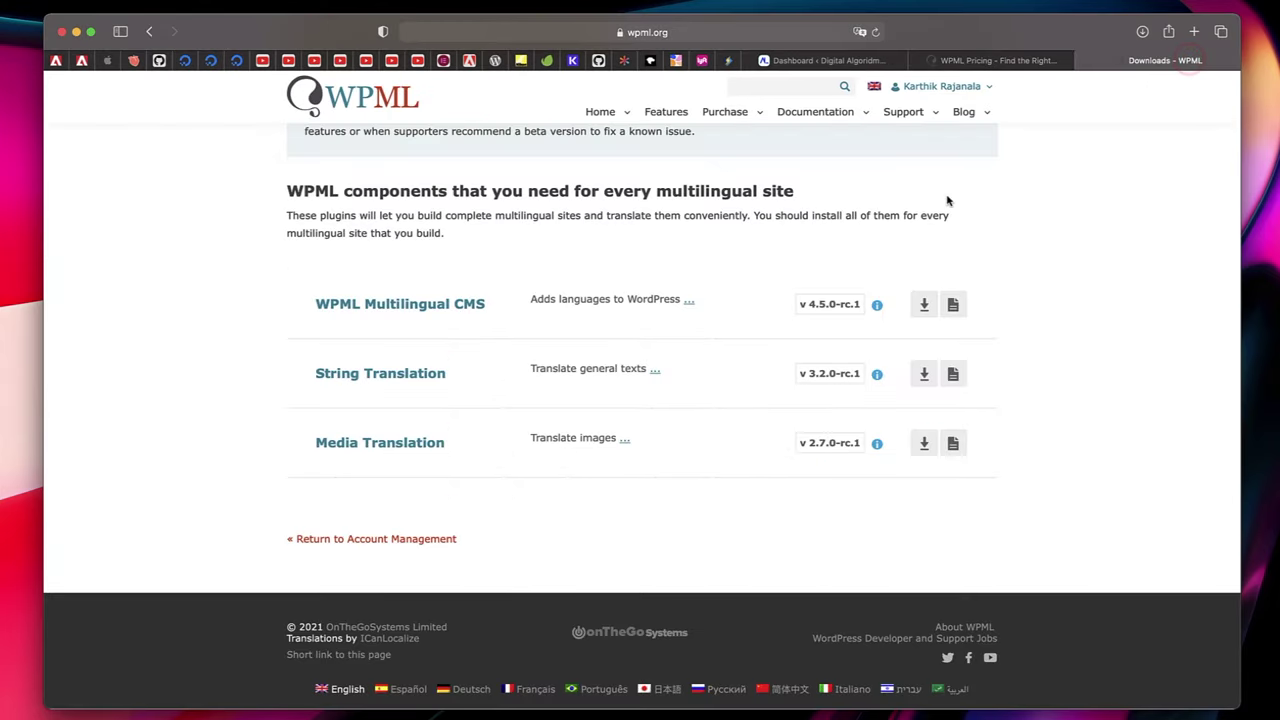
{"action": "scroll", "coordinate": [948, 201], "scroll_direction": "up", "scroll_amount": 2}
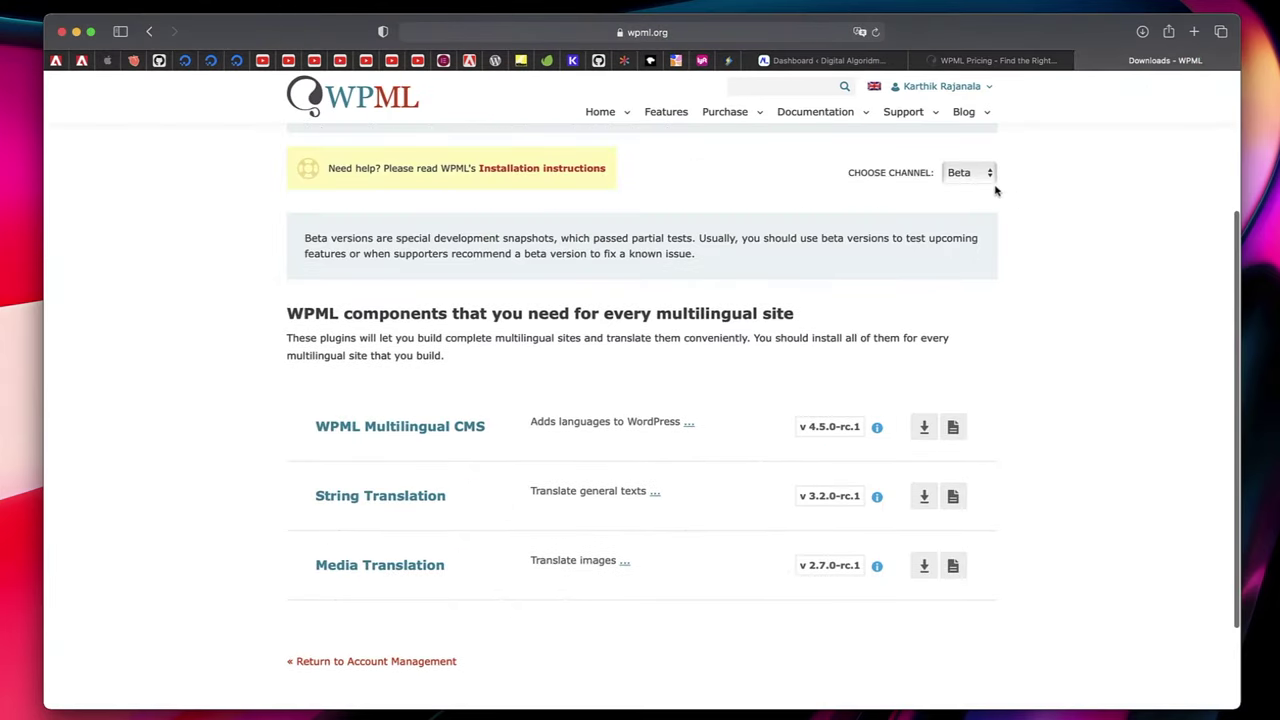
{"action": "scroll", "coordinate": [1087, 358], "scroll_direction": "down", "scroll_amount": 2}
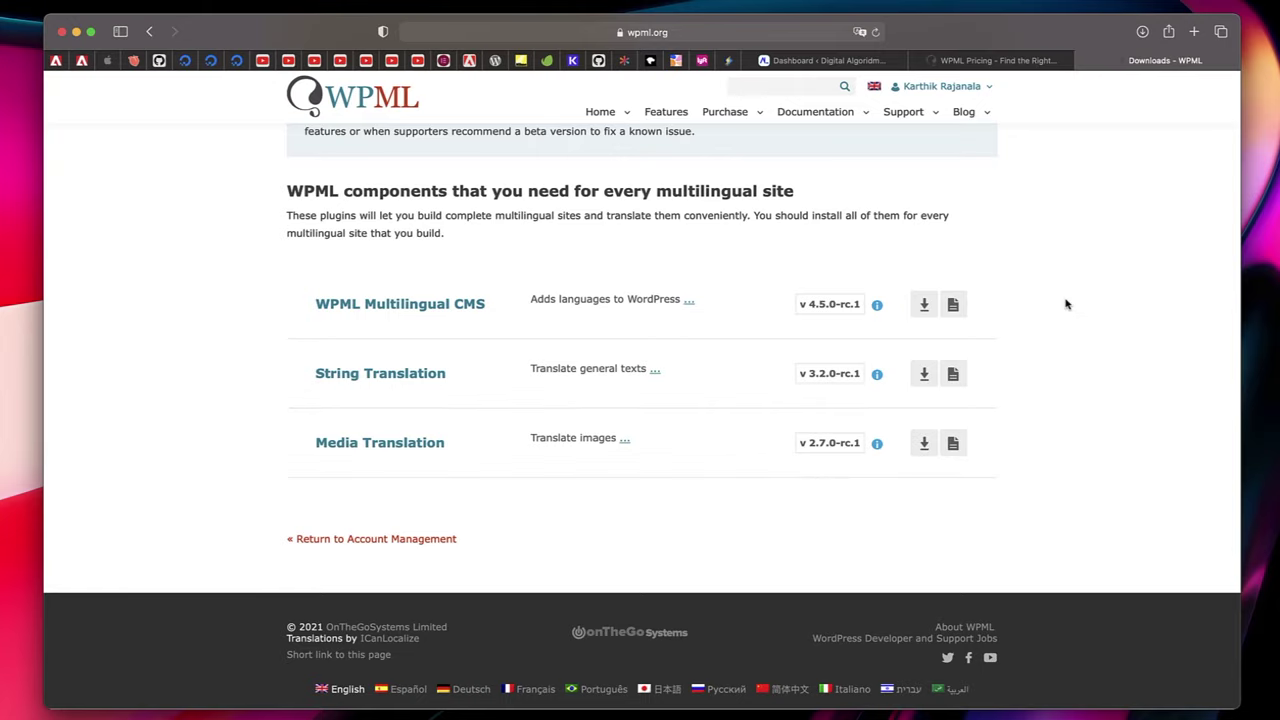
- Switch to the WordPress dashboard and open the form for adding a plugin from a zip file
{"action": "left_click", "coordinate": [825, 60]}
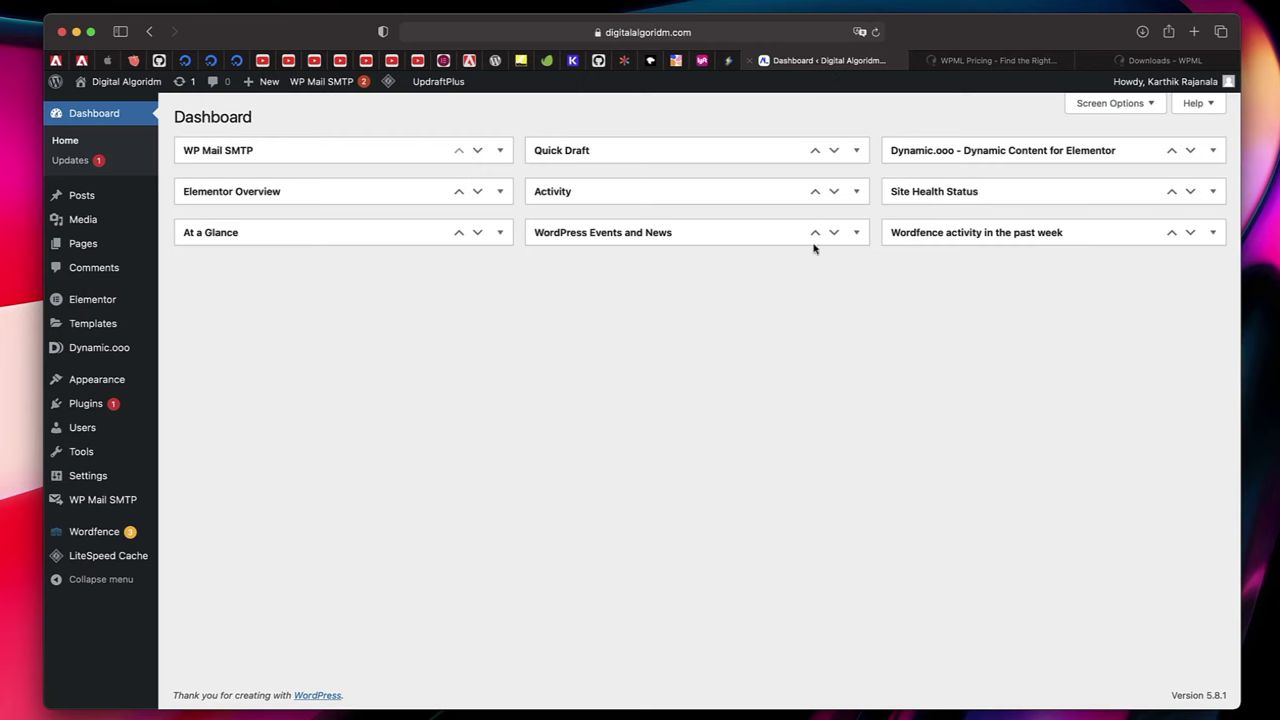
{"action": "left_click", "coordinate": [85, 403]}
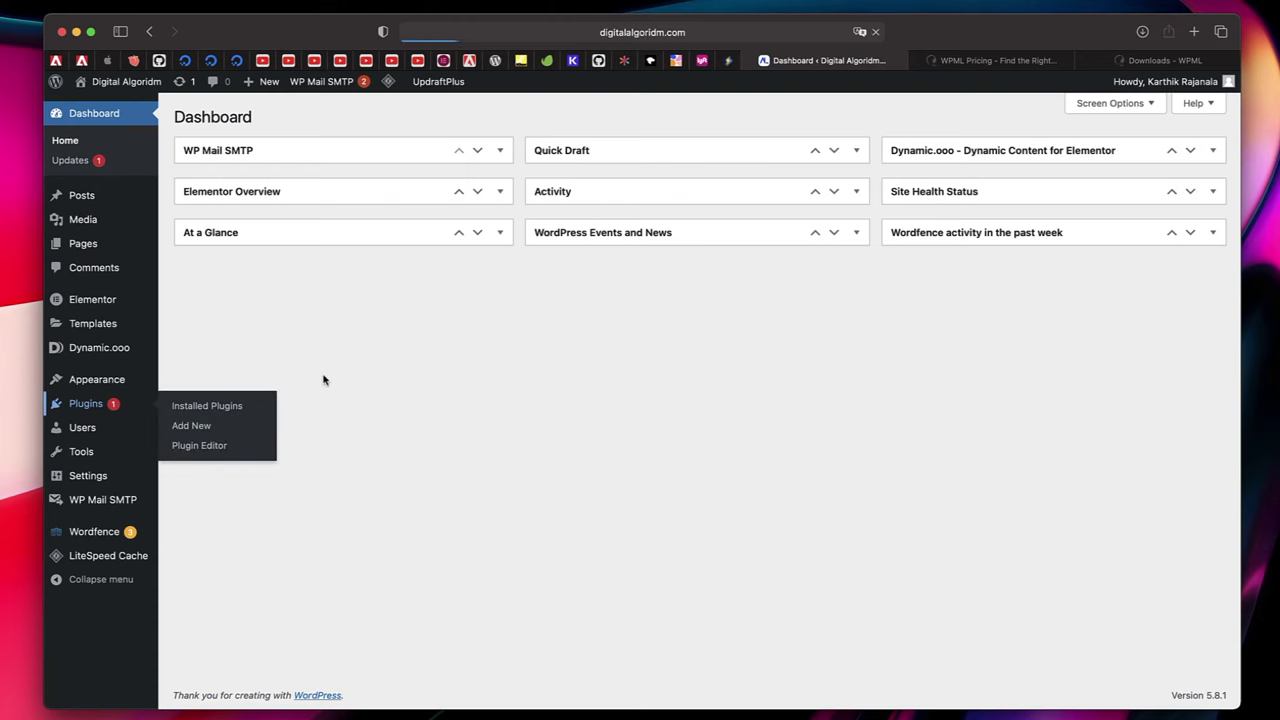
{"action": "left_click", "coordinate": [268, 118]}
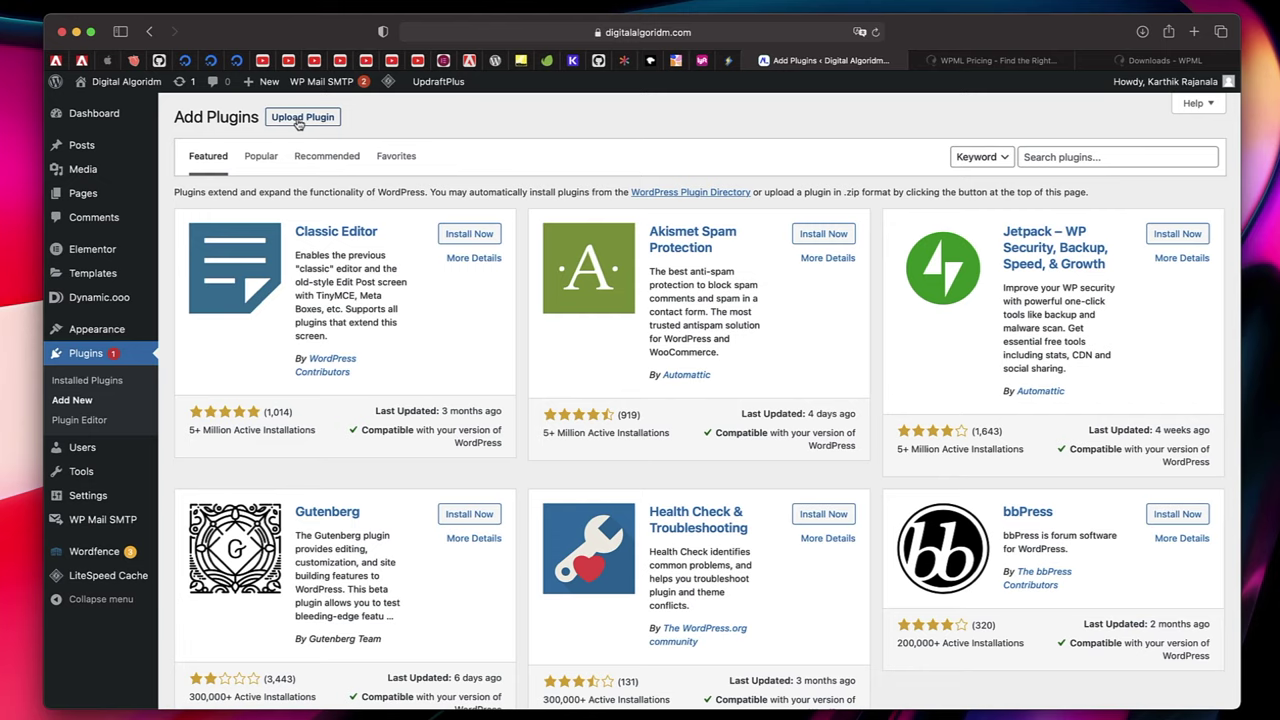
{"action": "left_click", "coordinate": [298, 120]}
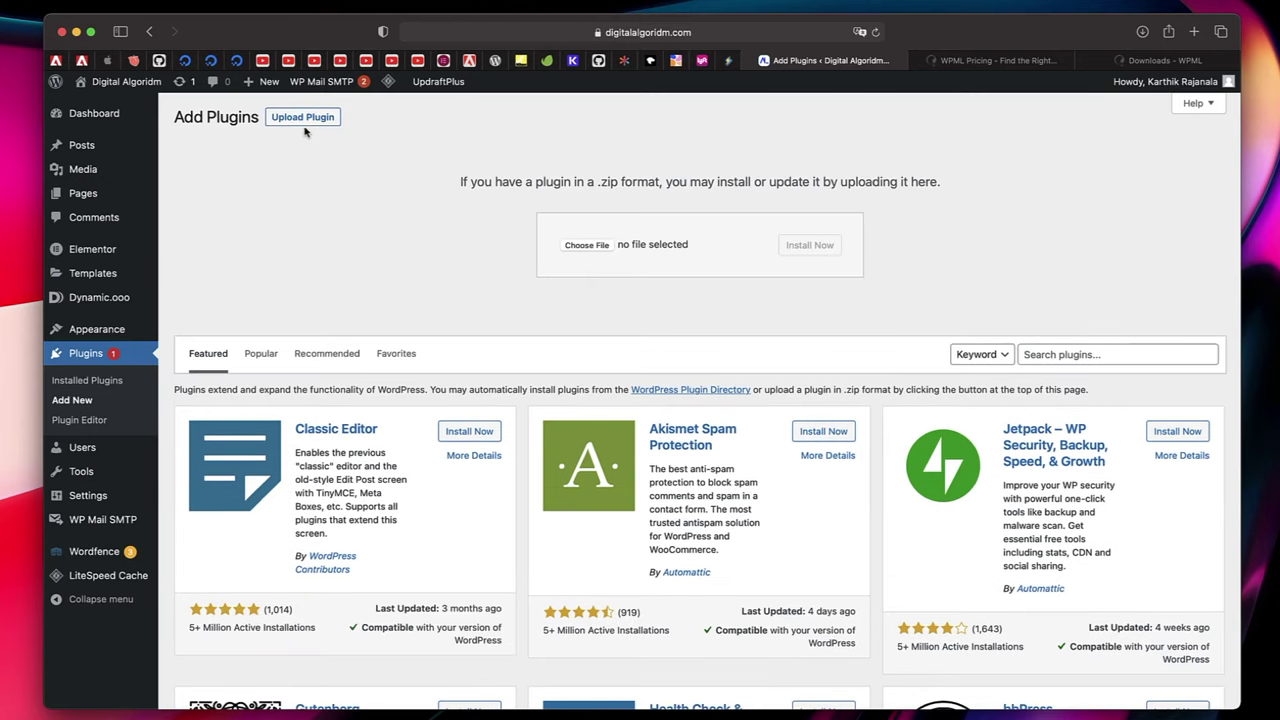
- Upload and install sitepress-multilingual-cms.4.5.0-rc.1.zip from Downloads, then return to the plugin installer
{"action": "left_click", "coordinate": [598, 252]}
{"action": "key", "text": "Escape"}
{"action": "left_click", "coordinate": [570, 250]}
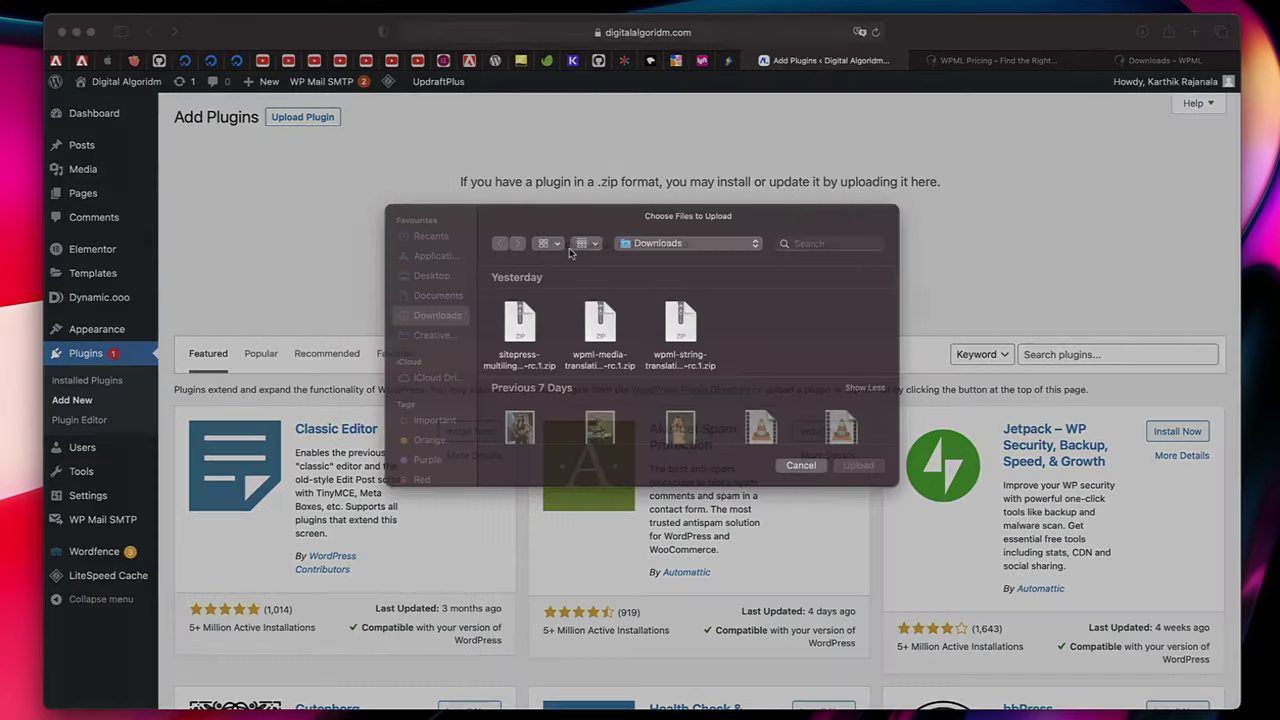
{"action": "left_click", "coordinate": [520, 336]}
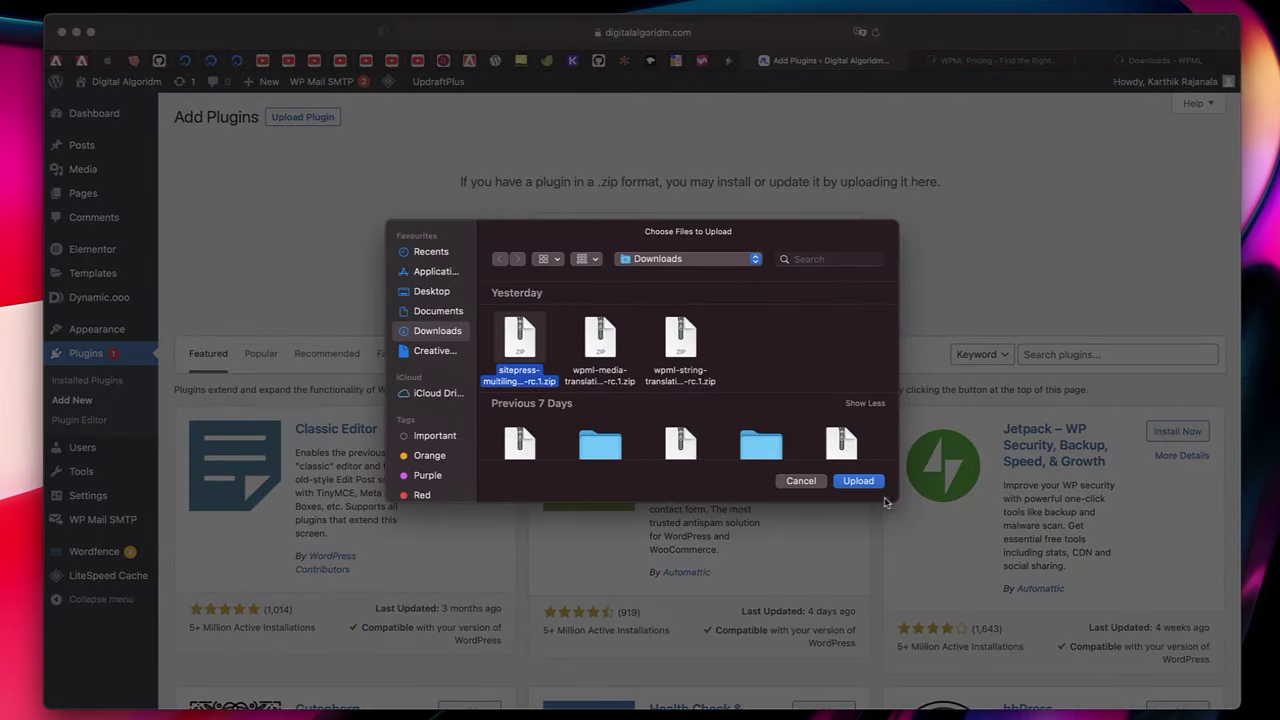
{"action": "left_click", "coordinate": [858, 484]}
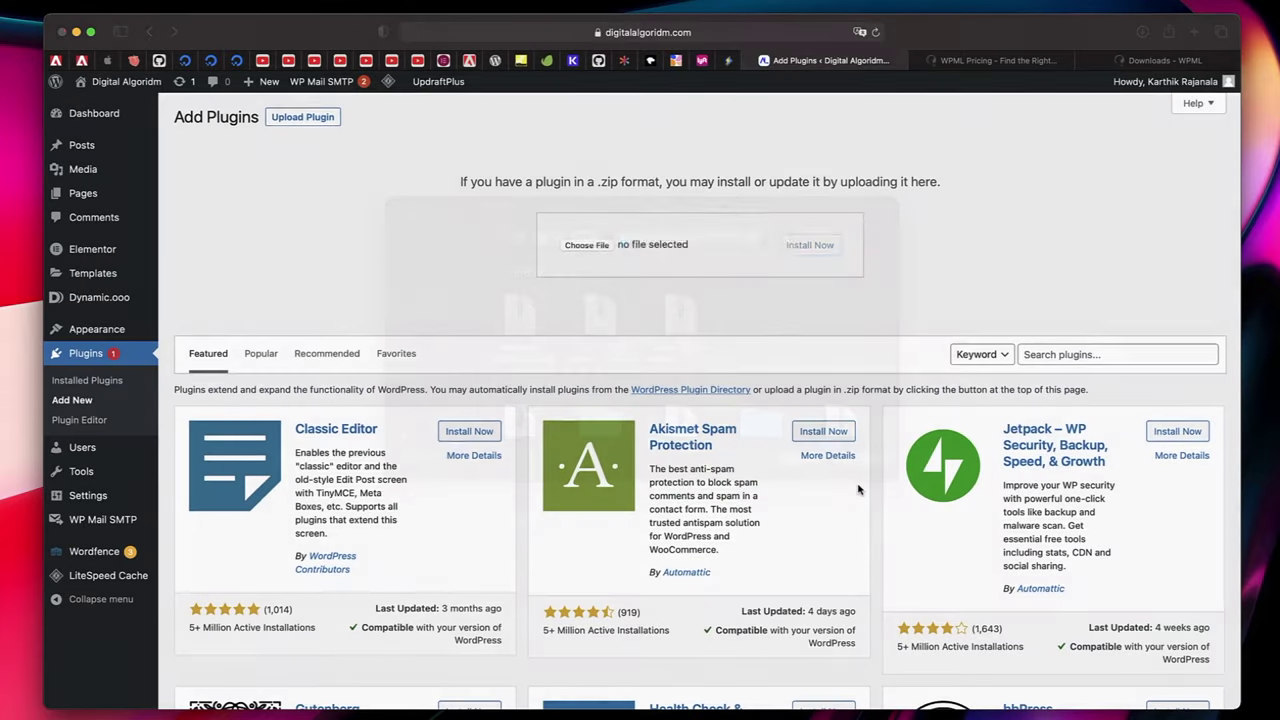
{"action": "left_click", "coordinate": [805, 257]}
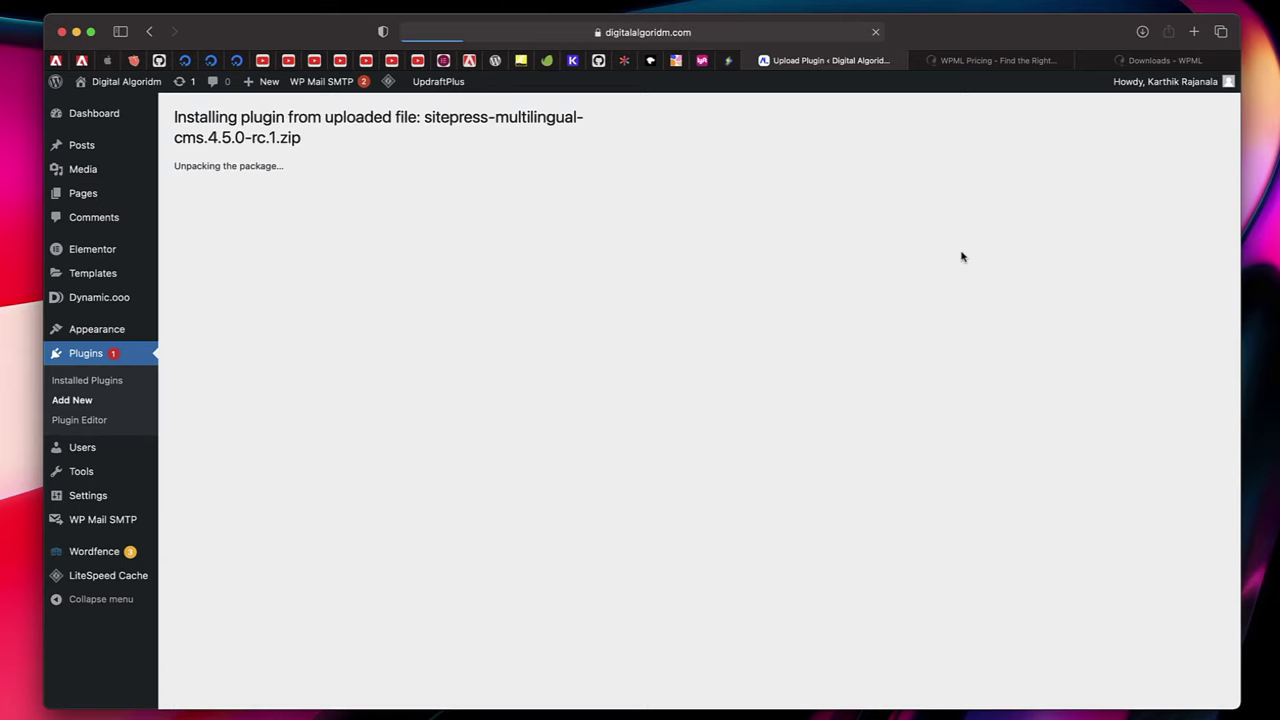
{"action": "left_click", "coordinate": [310, 238]}
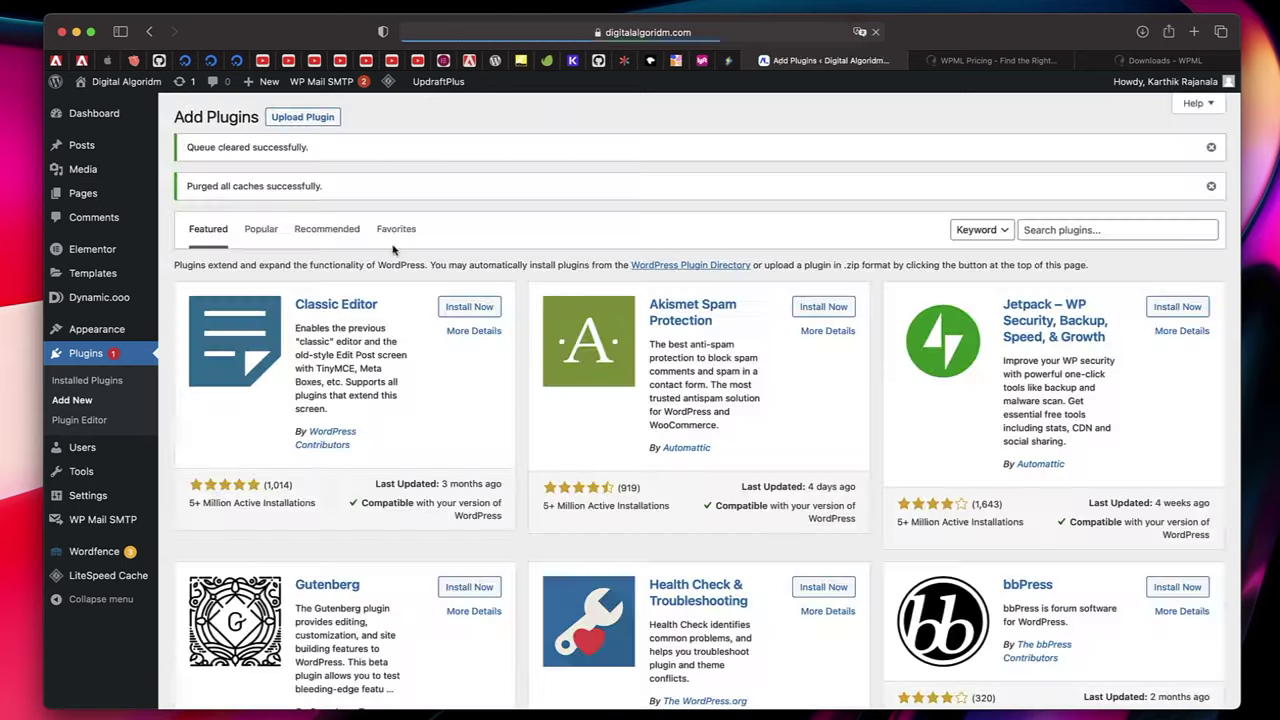
- Upload and install wpml-media-translation.2.7.0-rc.1.zip from Downloads, and return to the plugin installer
{"action": "left_click", "coordinate": [310, 118]}
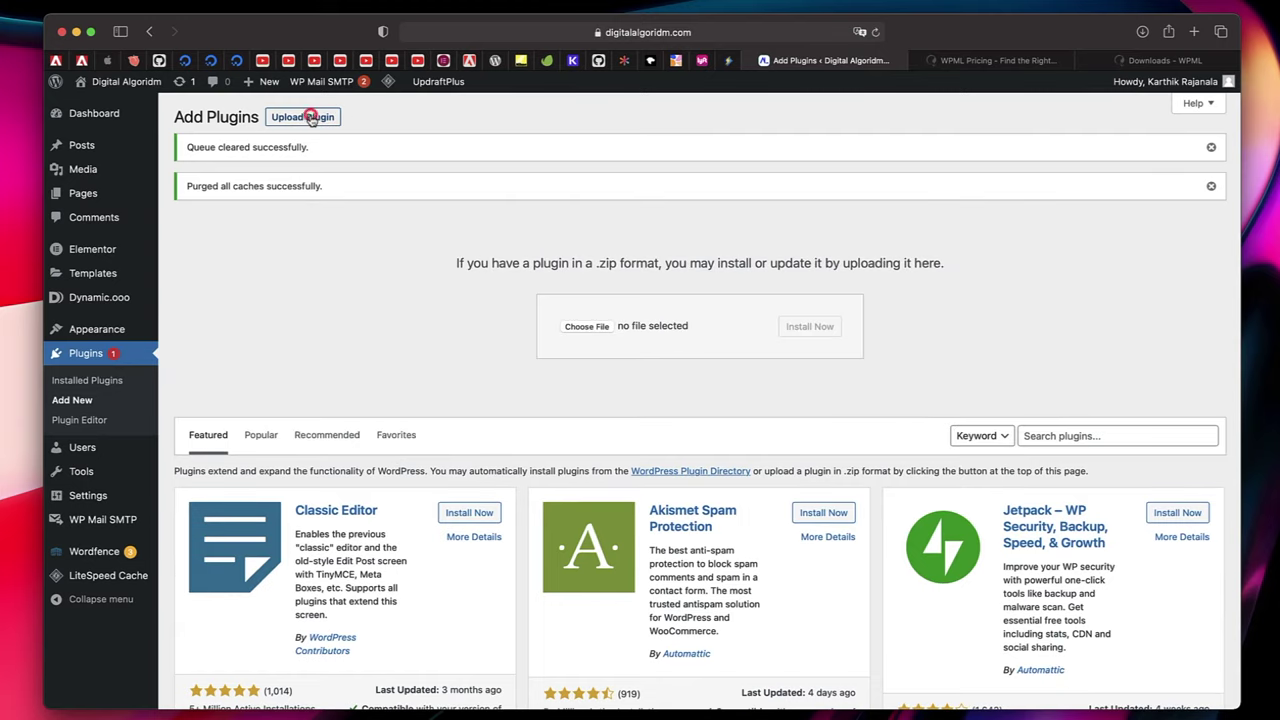
{"action": "left_click", "coordinate": [590, 326]}
{"action": "left_click", "coordinate": [600, 340]}
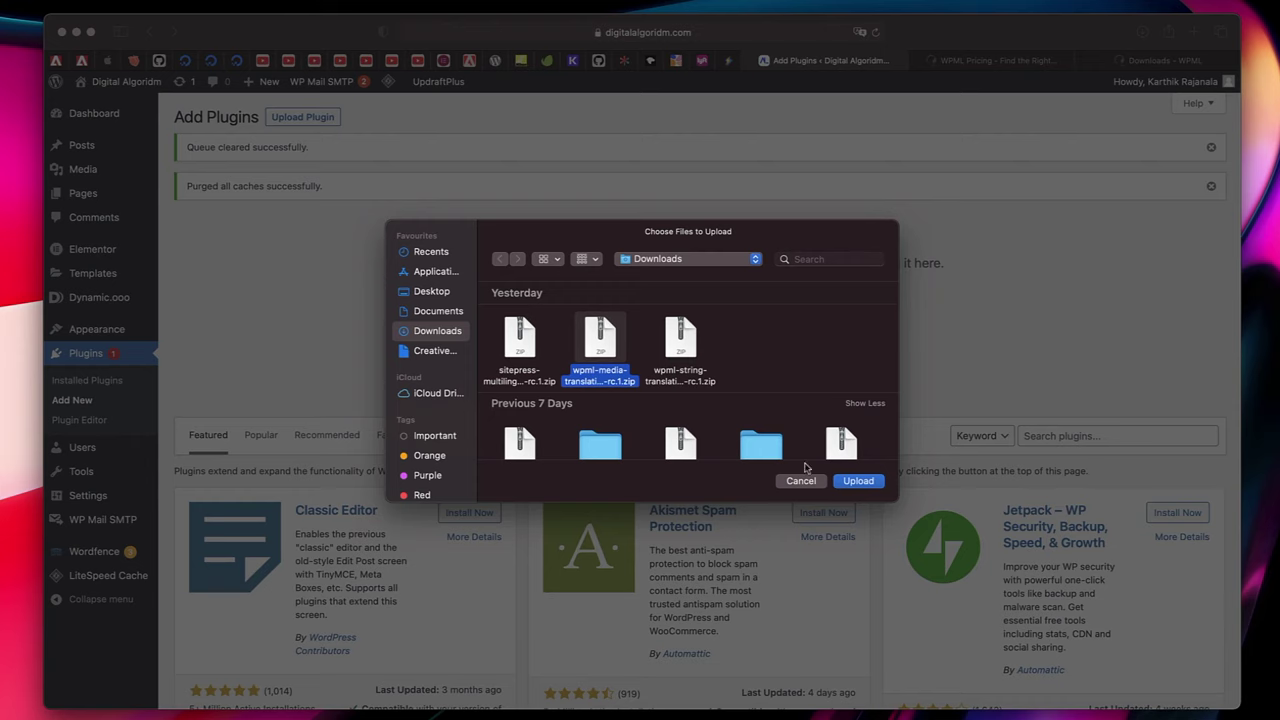
{"action": "left_click", "coordinate": [870, 481]}
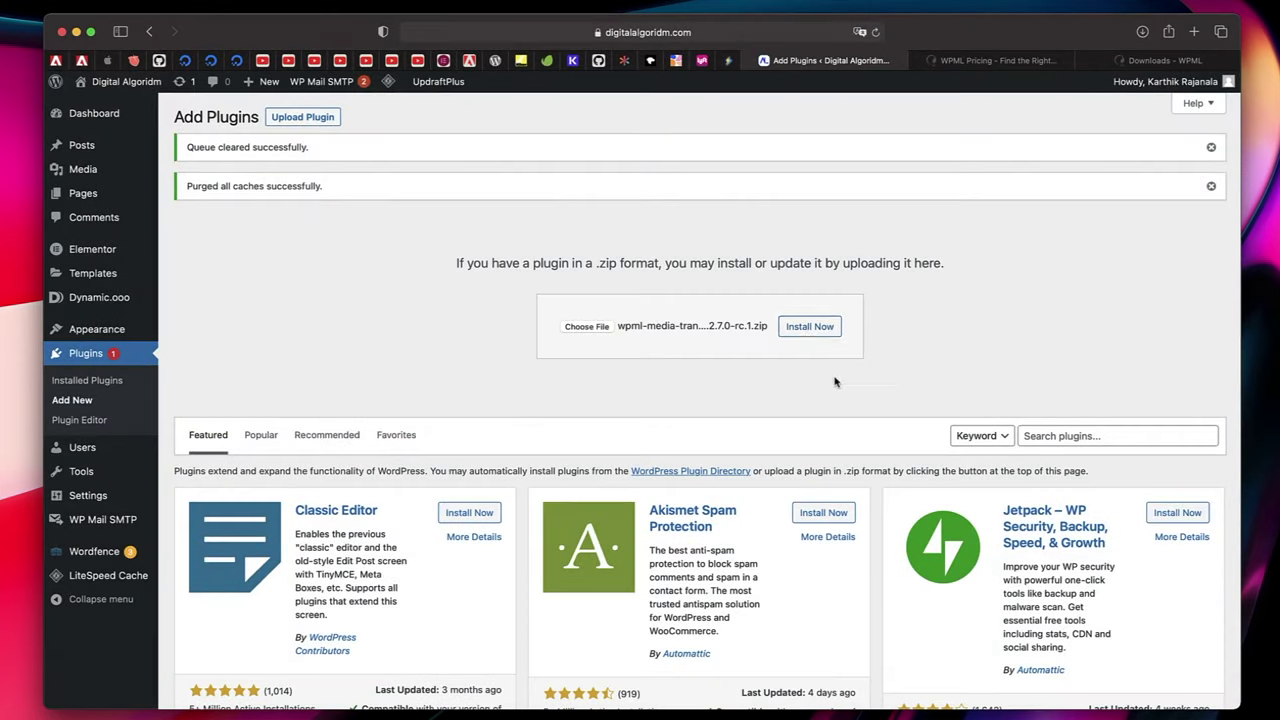
{"action": "left_click", "coordinate": [809, 328]}
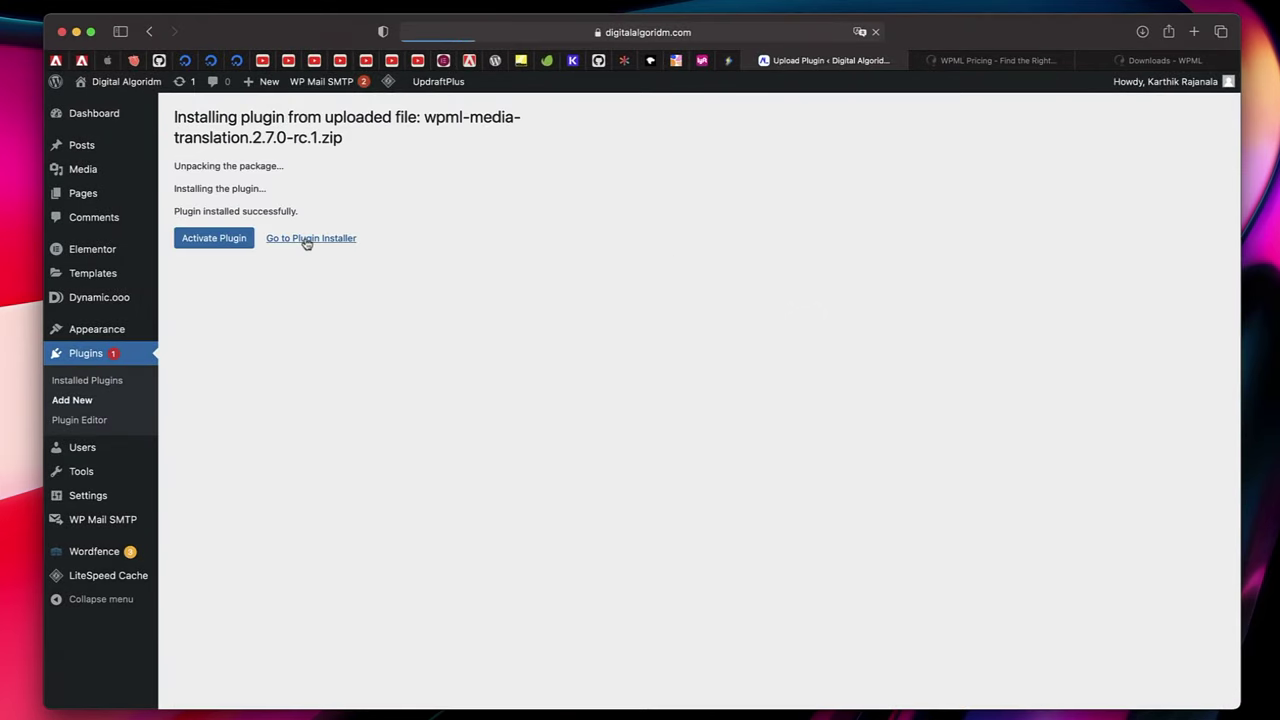
{"action": "left_click", "coordinate": [307, 241]}
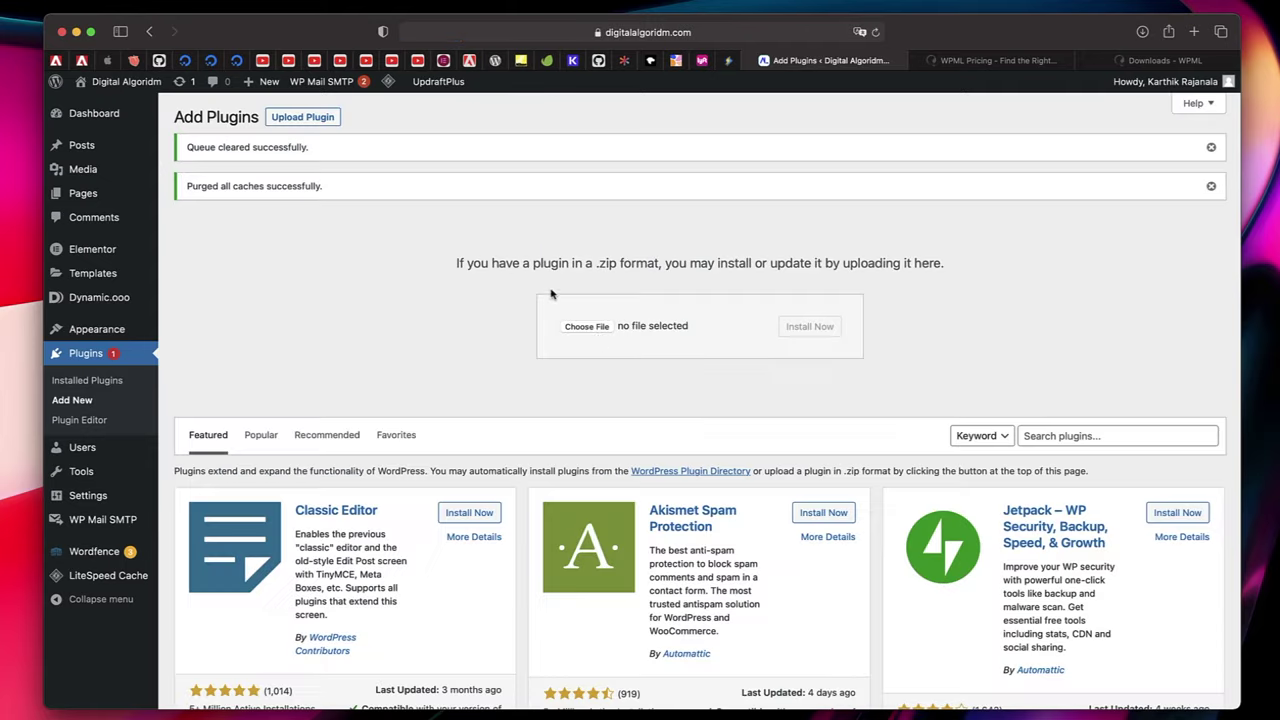
- Upload and install wpml-string-translation.3.2.0-rc.1.zip from Downloads, and return to the plugin installer
{"action": "left_click", "coordinate": [577, 330]}
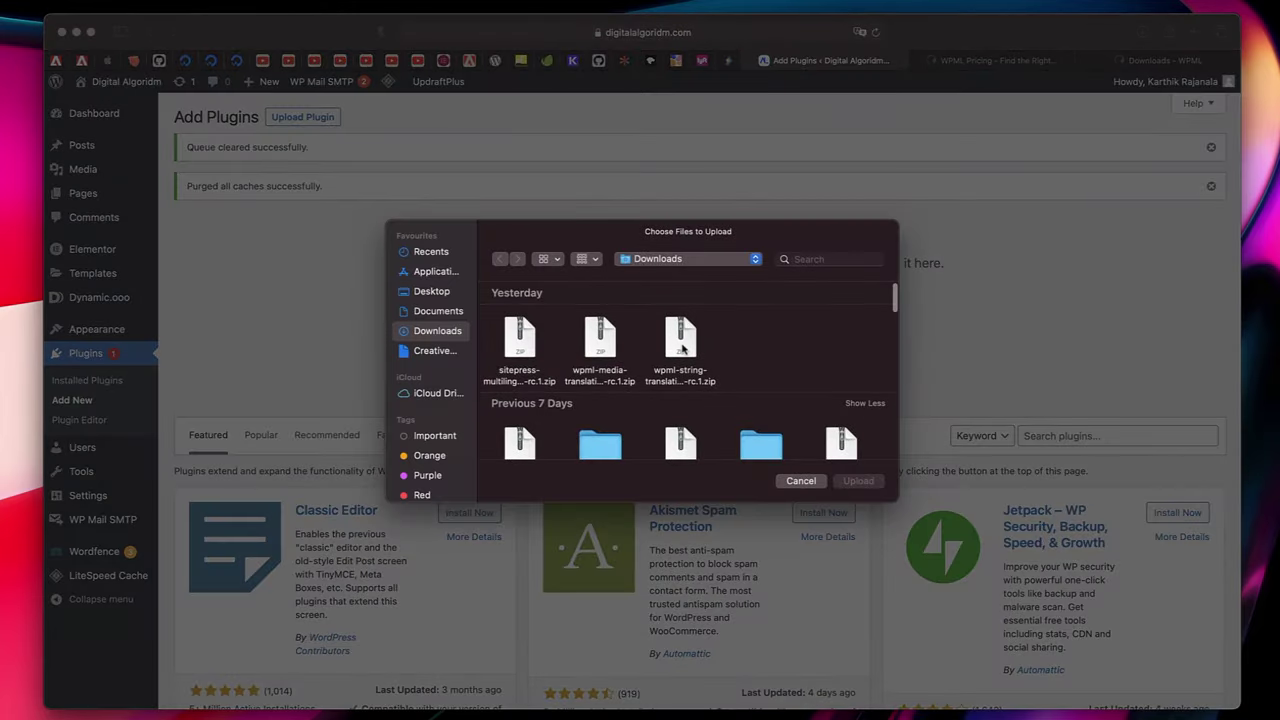
{"action": "left_click", "coordinate": [683, 350]}
{"action": "left_click", "coordinate": [857, 481]}
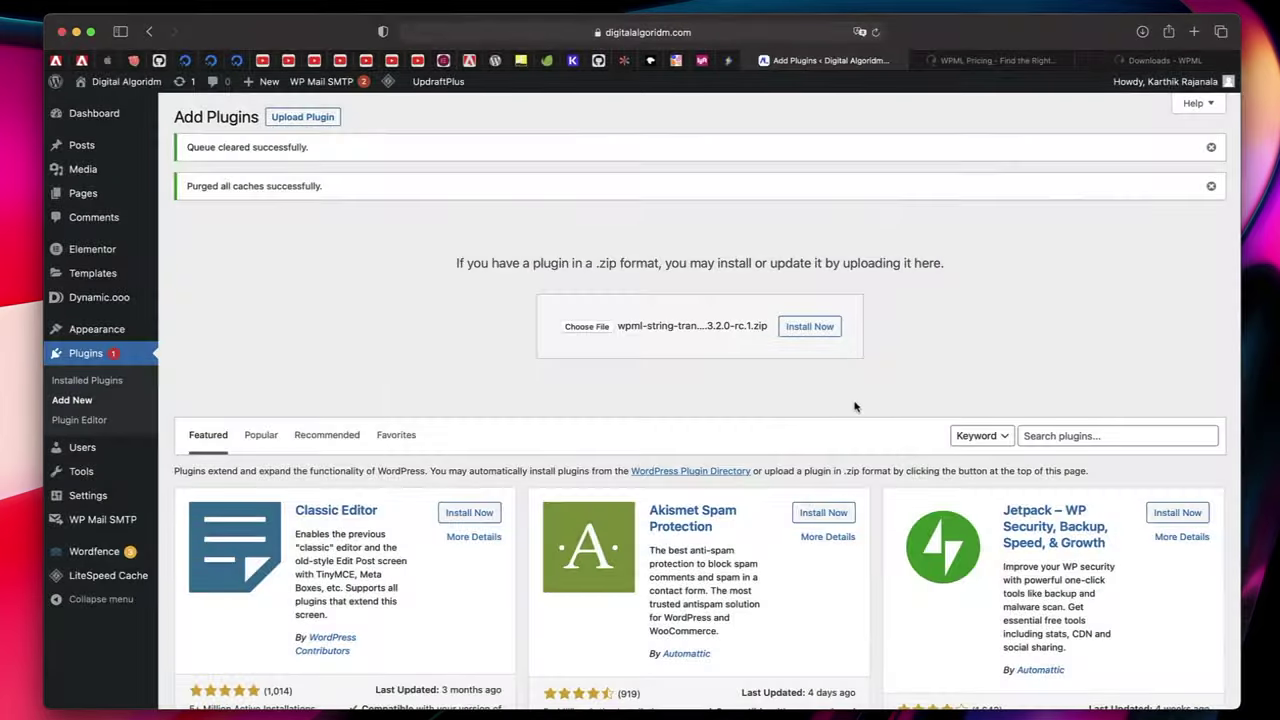
{"action": "left_click", "coordinate": [812, 328]}
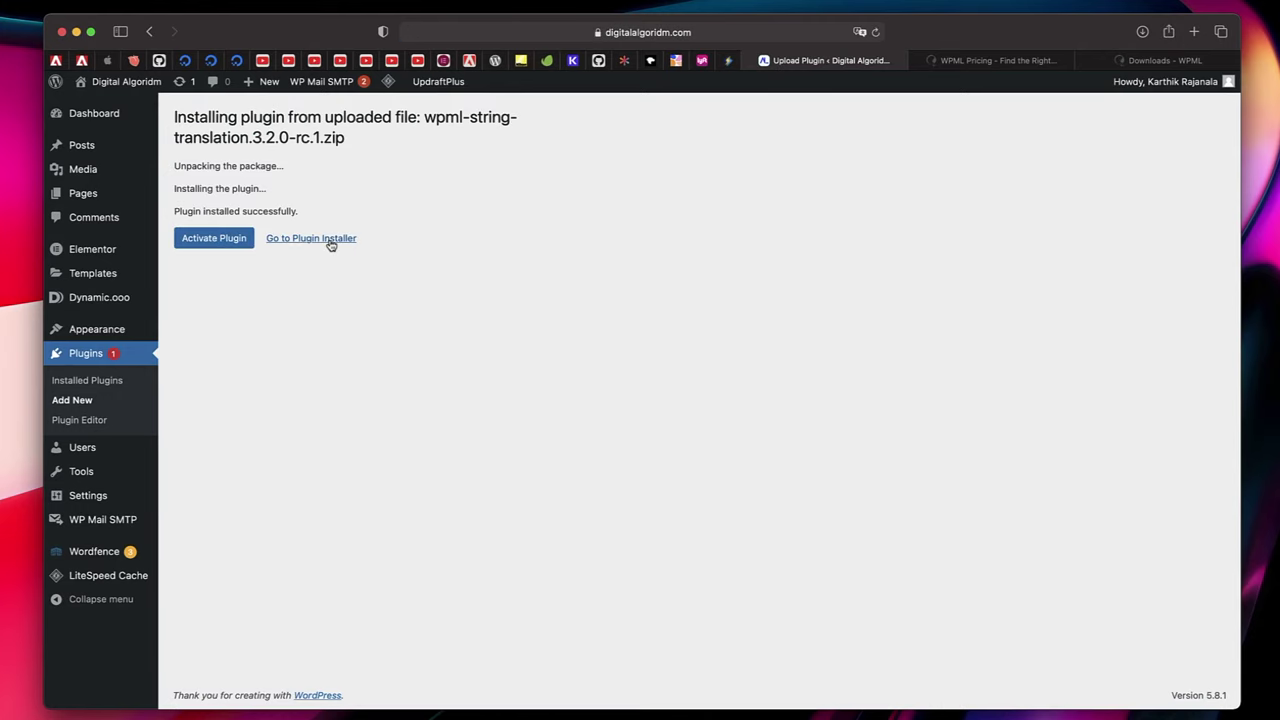
{"action": "left_click", "coordinate": [329, 240]}
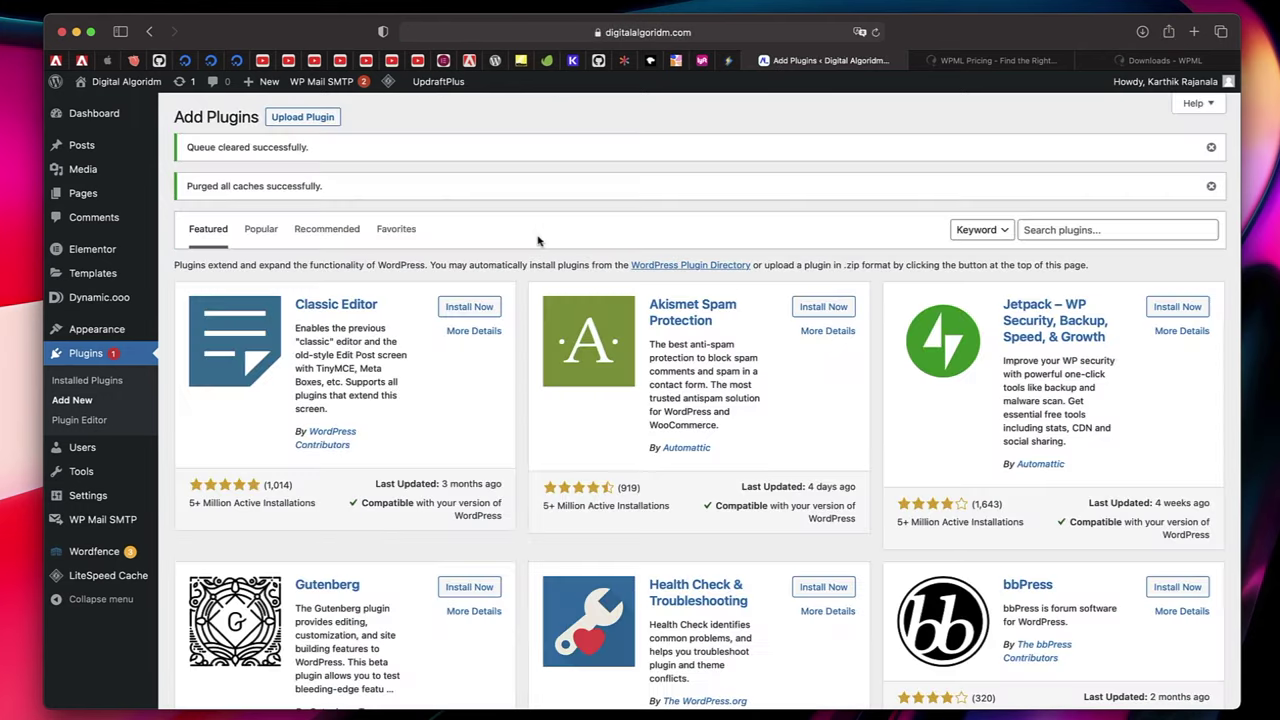
- Bulk-activate WPML Media, WPML Multilingual CMS and WPML String Translation among the installed plugins, and start configuring WPML
{"action": "left_click", "coordinate": [103, 381]}
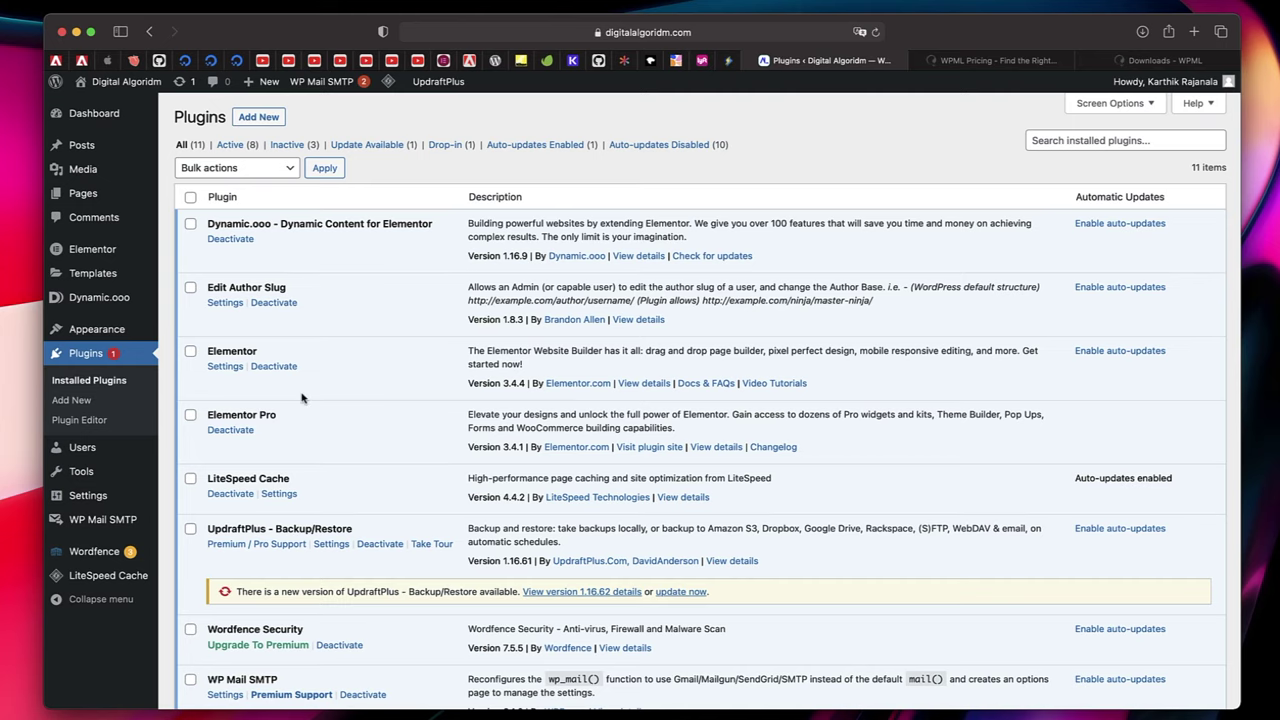
{"action": "scroll", "coordinate": [302, 397], "scroll_direction": "down", "scroll_amount": 5}
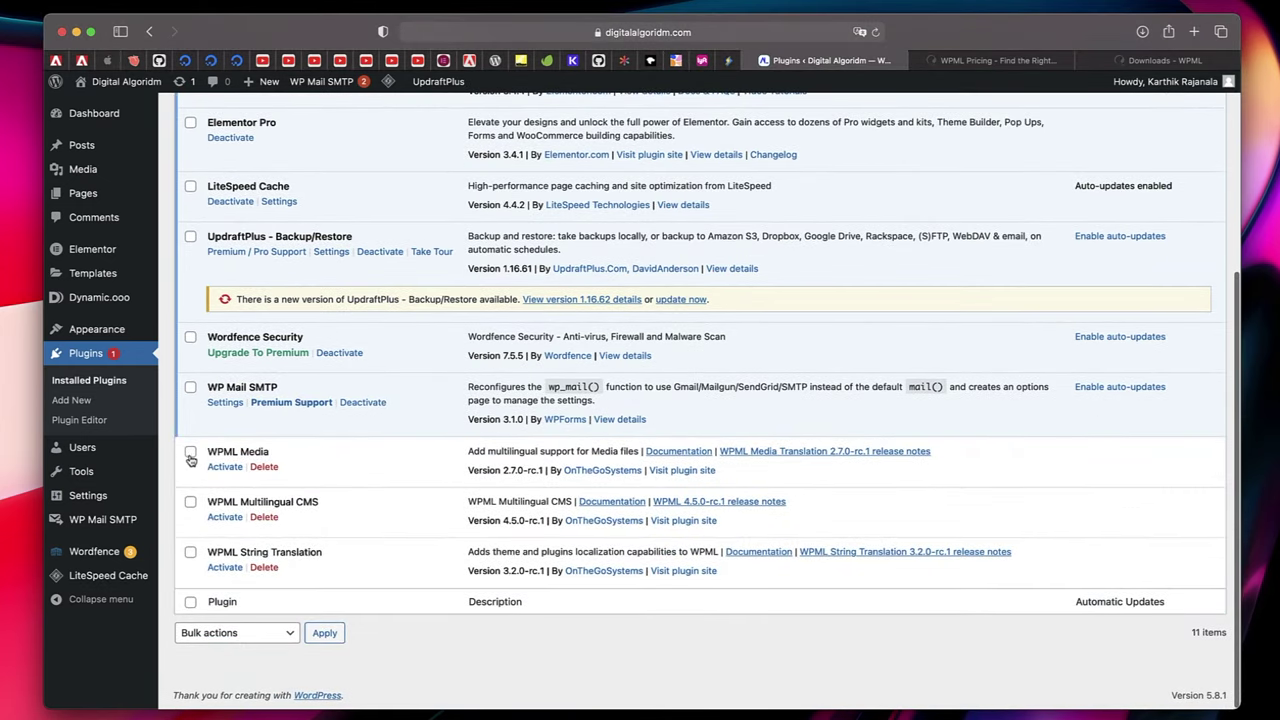
{"action": "left_click", "coordinate": [190, 458]}
{"action": "left_click", "coordinate": [191, 502]}
{"action": "left_click", "coordinate": [191, 551]}
{"action": "scroll", "coordinate": [280, 330], "scroll_direction": "up", "scroll_amount": 5}
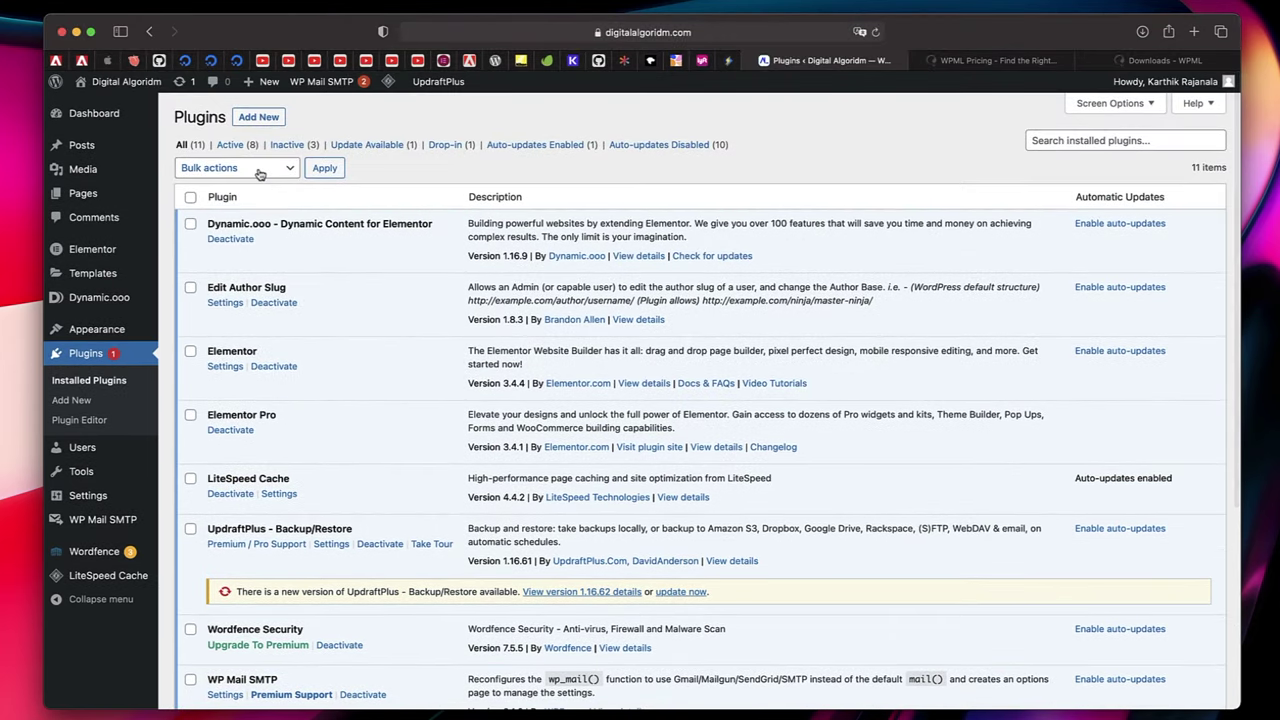
{"action": "left_click", "coordinate": [259, 170]}
{"action": "left_click", "coordinate": [241, 183]}
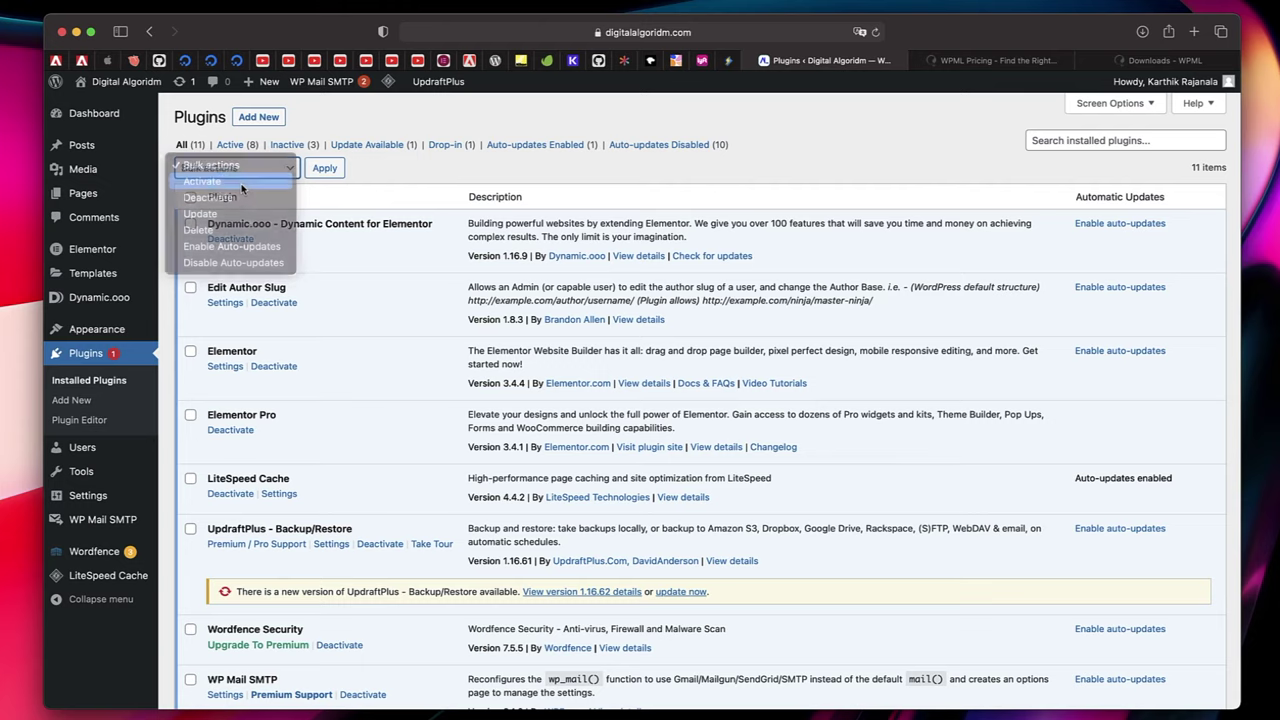
{"action": "left_click", "coordinate": [326, 170]}
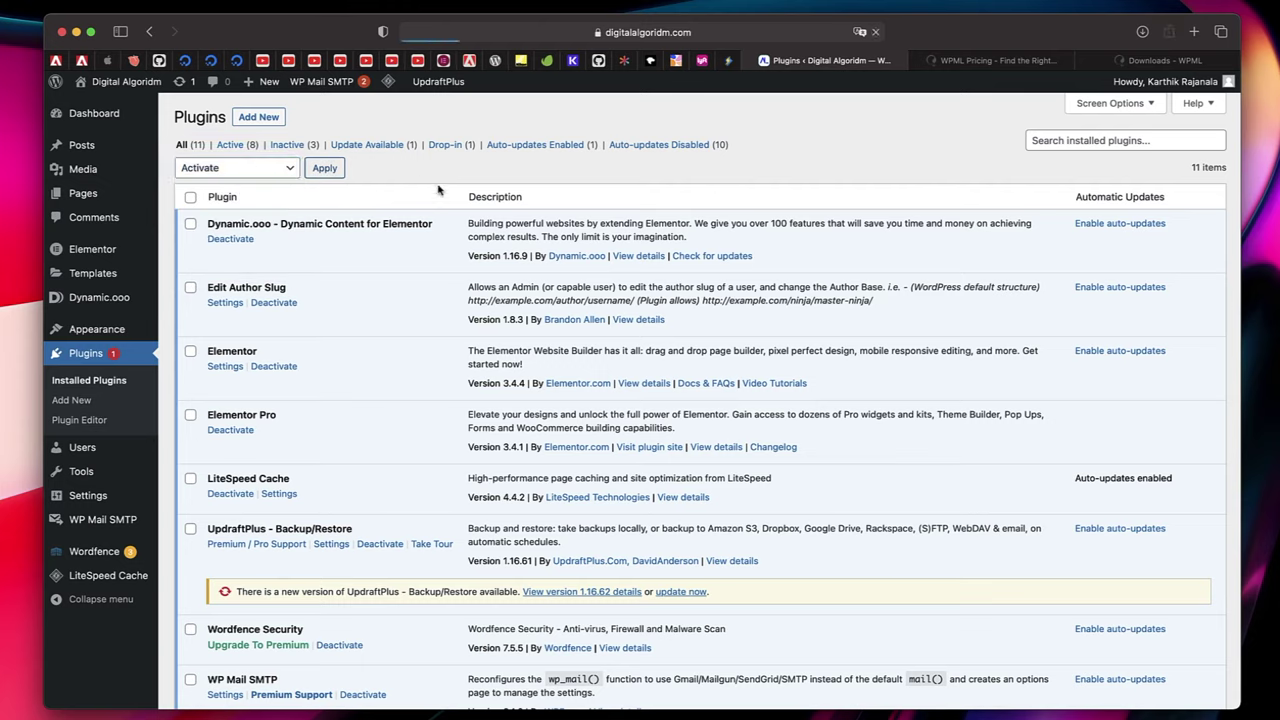
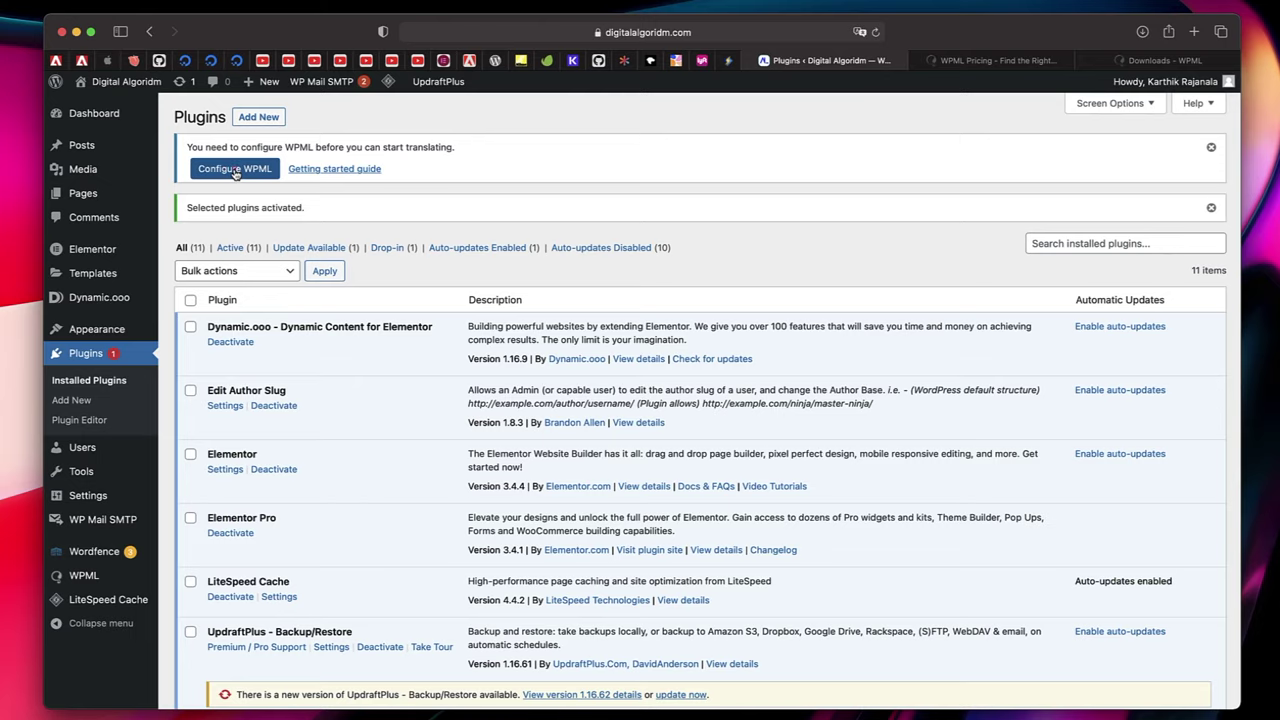
{"action": "left_click", "coordinate": [235, 170]}
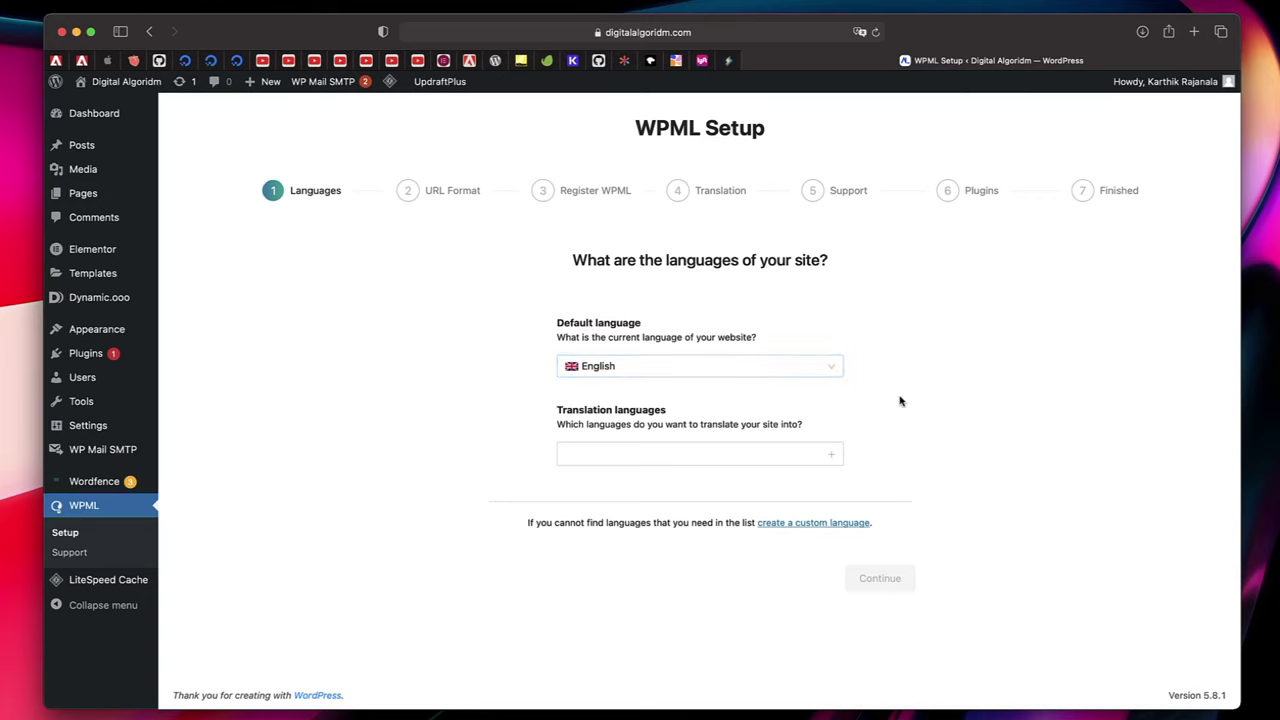
- Open the Digital Algoridm website's home page in a new browser tab
{"action": "key", "text": "super+t"}
{"action": "type", "text": "d"}
{"action": "key", "text": "Return"}
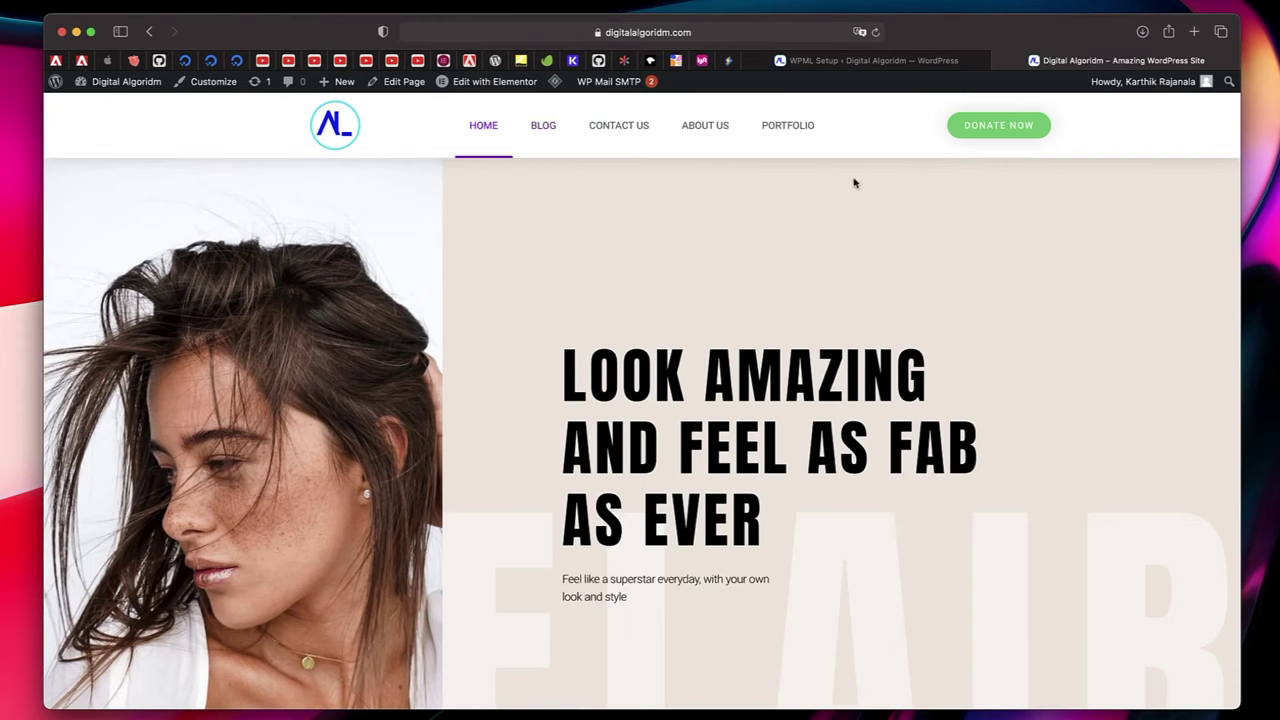
- Look through the site's home page and open its Blog page to examine the content available for translation
{"action": "scroll", "coordinate": [733, 393], "scroll_direction": "down", "scroll_amount": 3}
{"action": "scroll", "coordinate": [733, 393], "scroll_direction": "down", "scroll_amount": 10}
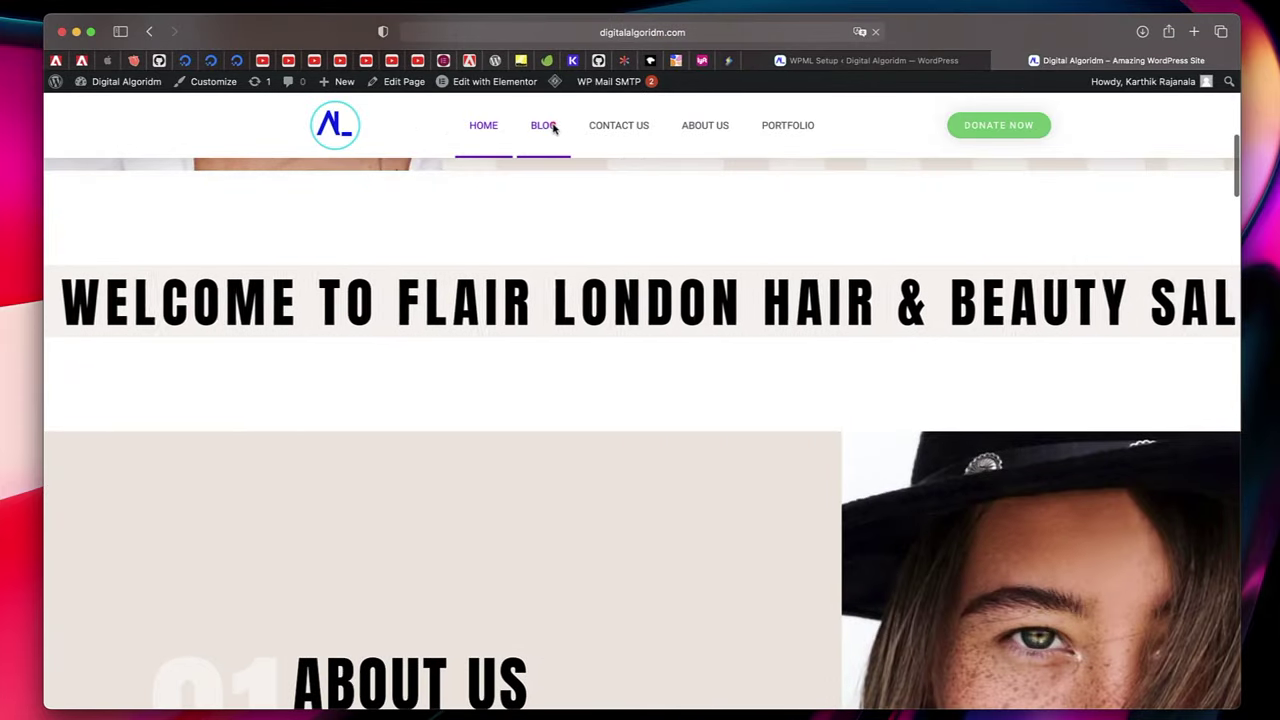
{"action": "left_click", "coordinate": [545, 126]}
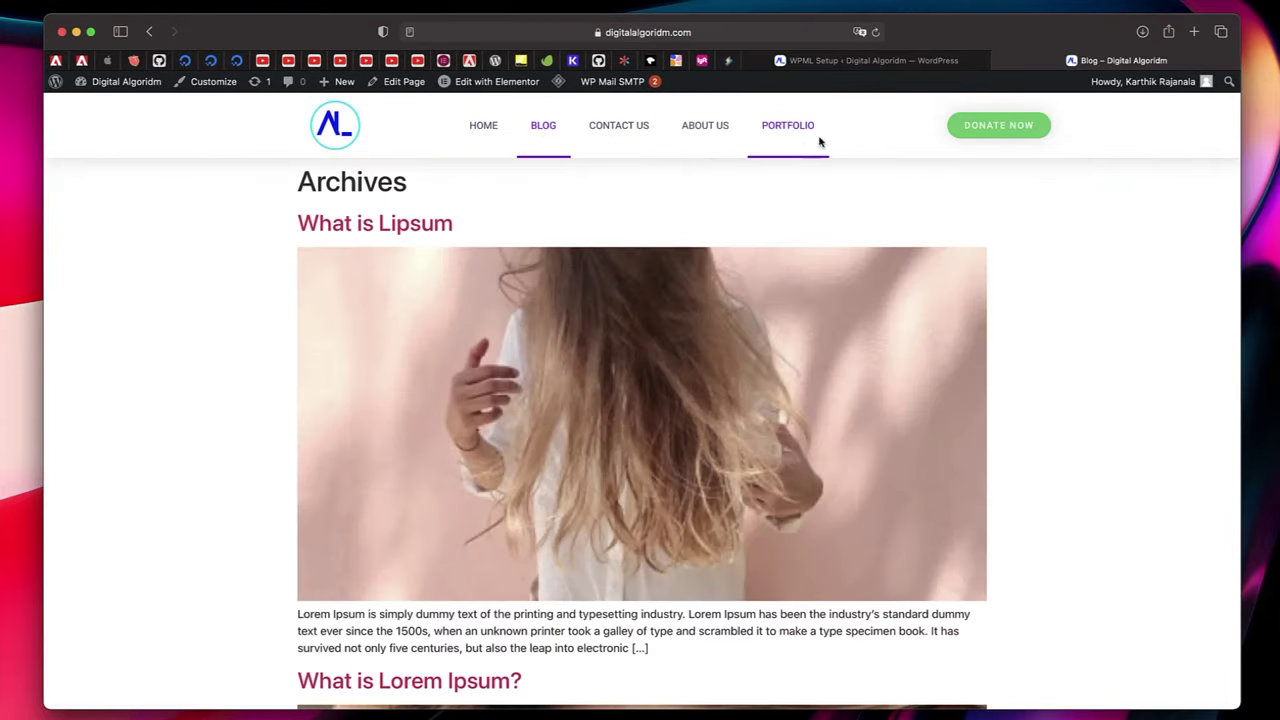
- Return to the WPML setup and add Hindi as a translation language, keeping English as the default language
{"action": "left_click", "coordinate": [920, 62]}
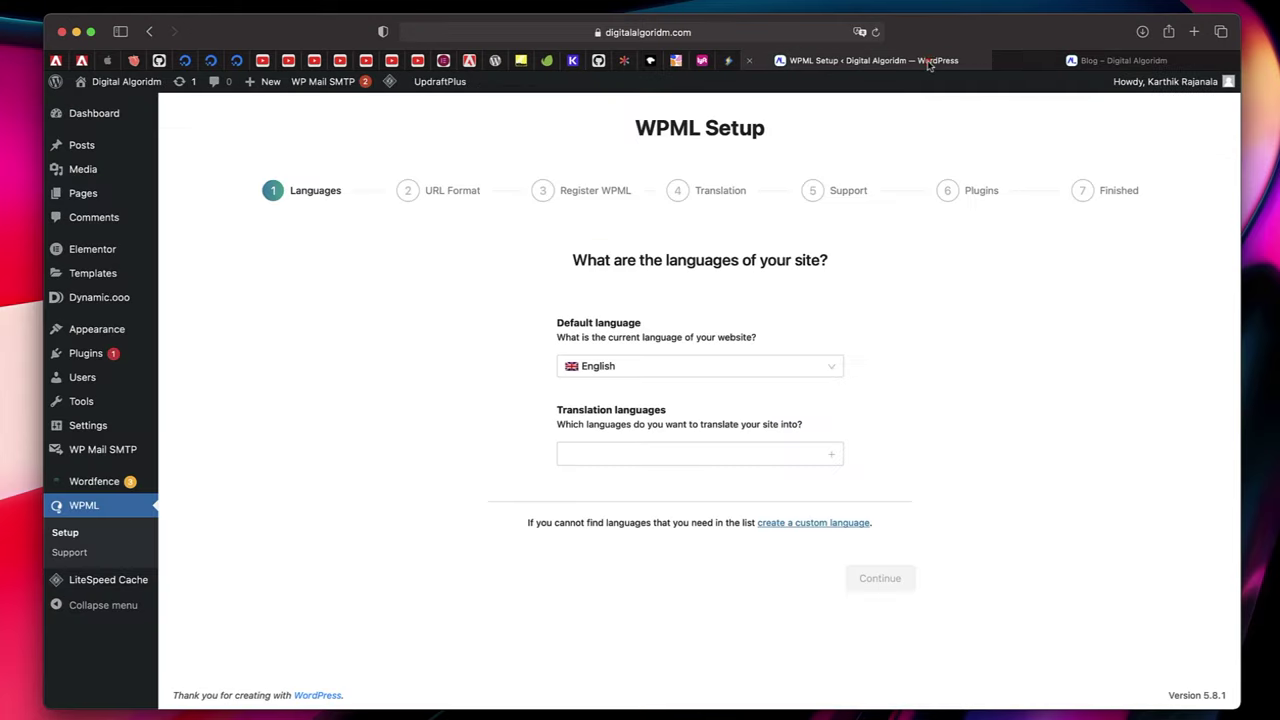
{"action": "left_click", "coordinate": [692, 453]}
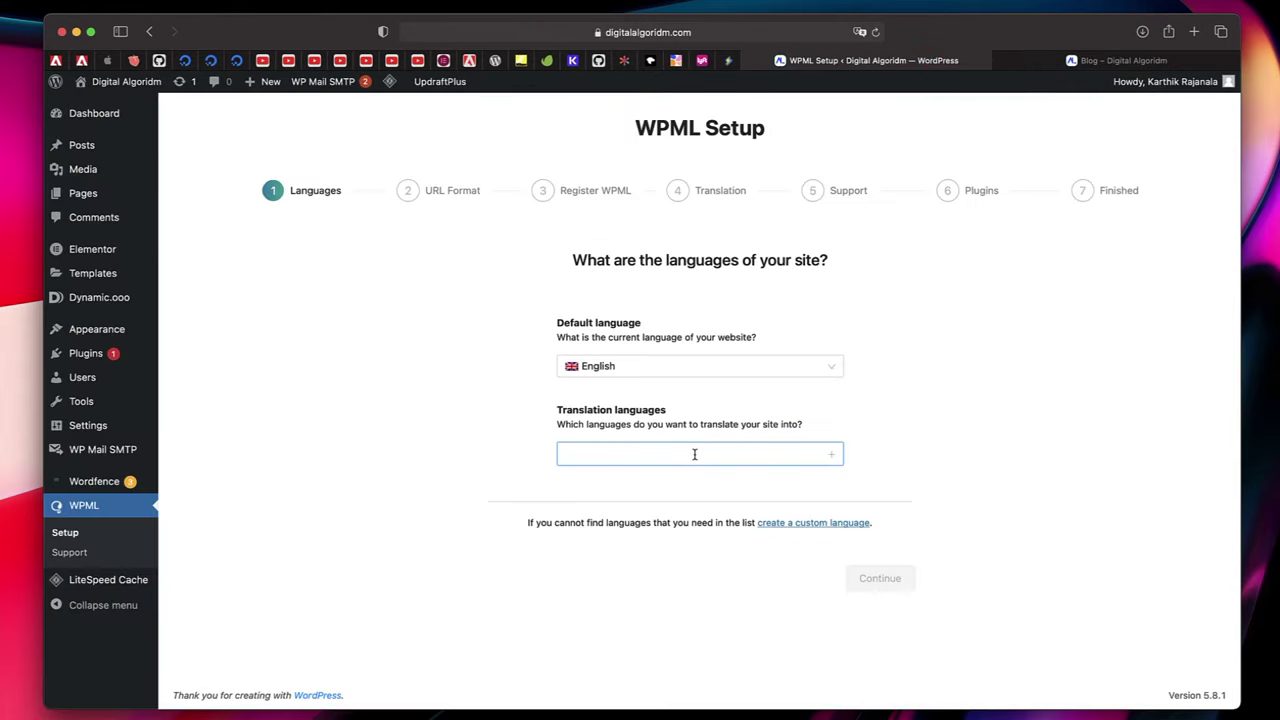
{"action": "left_click", "coordinate": [832, 459]}
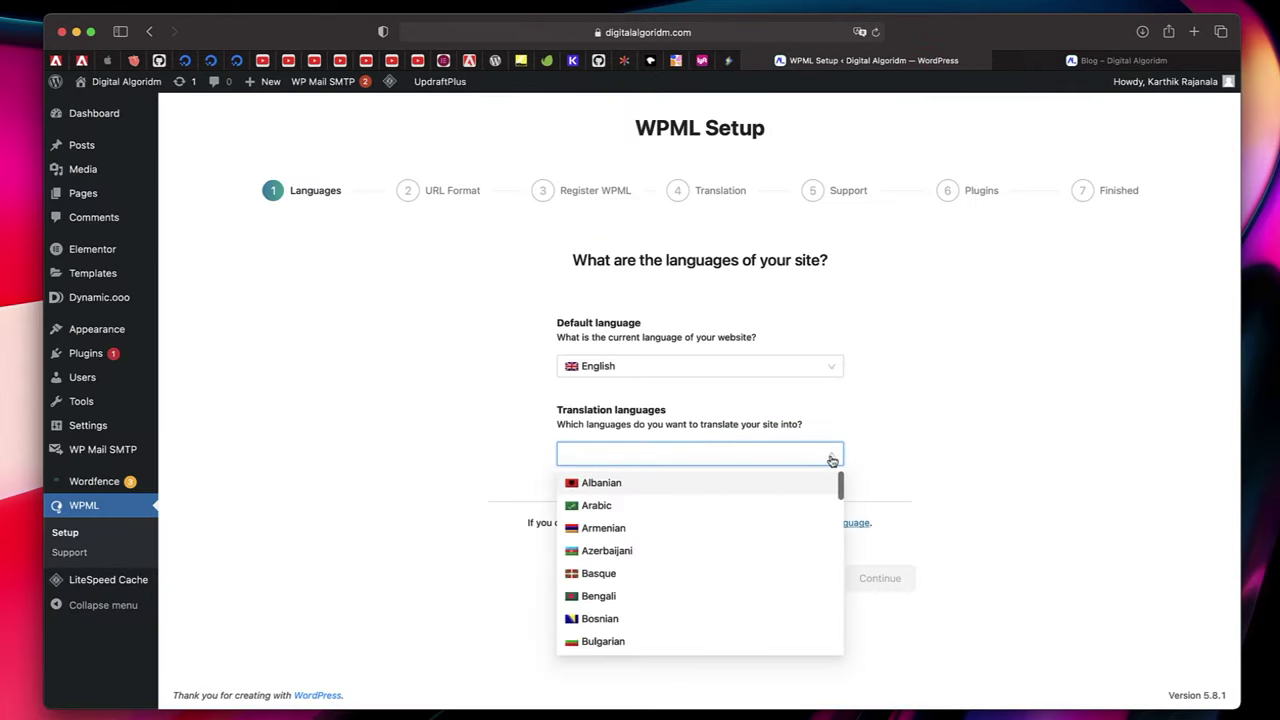
{"action": "scroll", "coordinate": [690, 575], "scroll_direction": "down", "scroll_amount": 5}
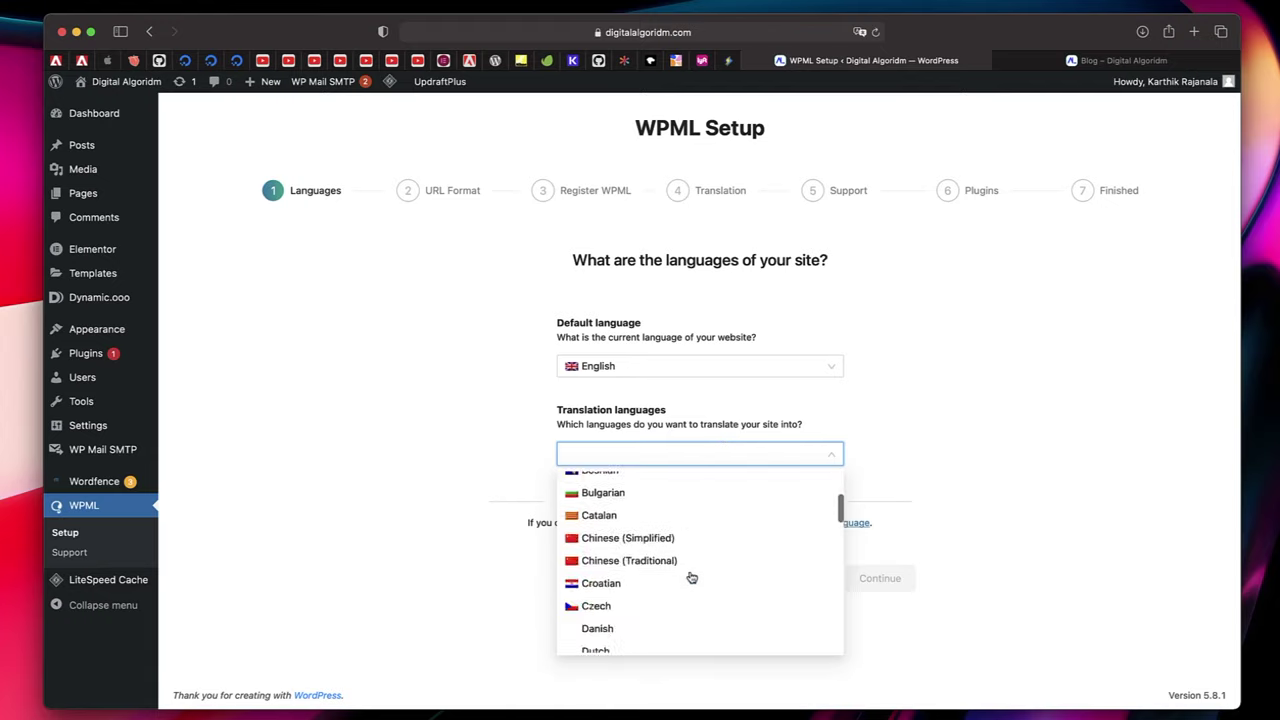
{"action": "scroll", "coordinate": [690, 575], "scroll_direction": "up", "scroll_amount": 5}
{"action": "scroll", "coordinate": [689, 574], "scroll_direction": "down", "scroll_amount": 3}
{"action": "scroll", "coordinate": [655, 605], "scroll_direction": "down", "scroll_amount": 1}
{"action": "scroll", "coordinate": [649, 612], "scroll_direction": "down", "scroll_amount": 1}
{"action": "scroll", "coordinate": [646, 580], "scroll_direction": "up", "scroll_amount": 4}
{"action": "scroll", "coordinate": [646, 581], "scroll_direction": "down", "scroll_amount": 1}
{"action": "scroll", "coordinate": [646, 581], "scroll_direction": "down", "scroll_amount": 2}
{"action": "scroll", "coordinate": [646, 581], "scroll_direction": "down", "scroll_amount": 2}
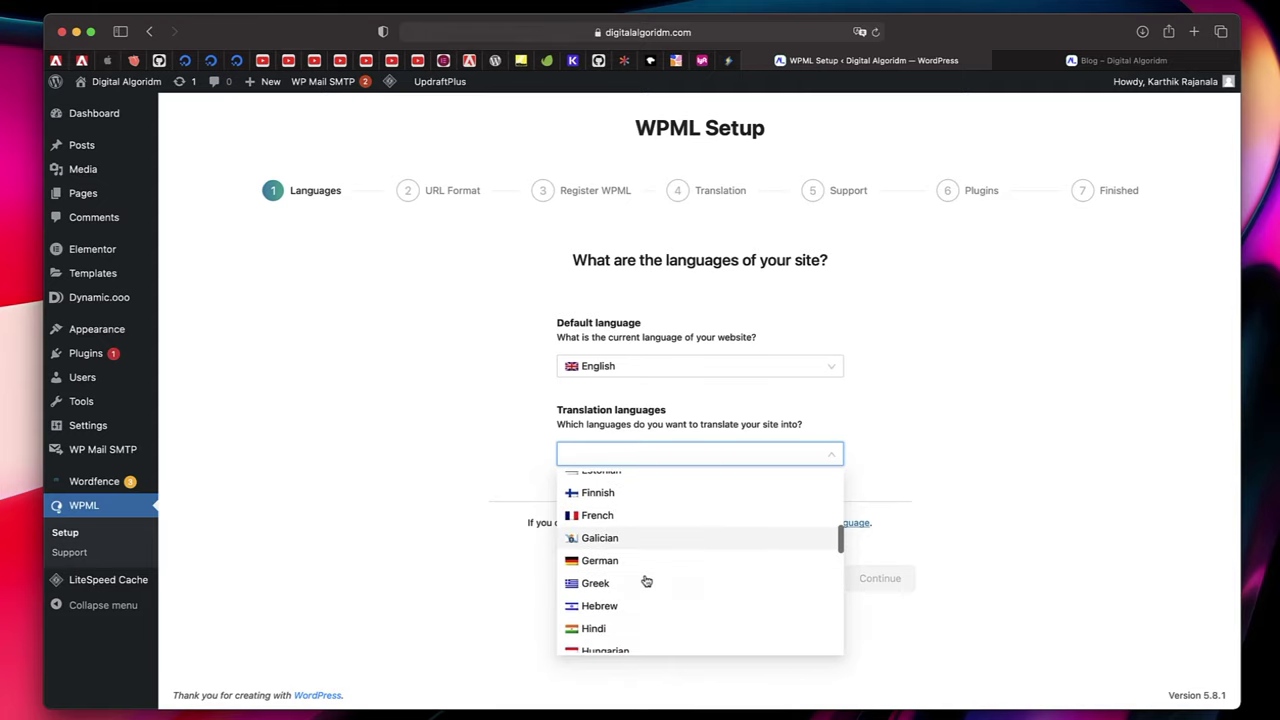
{"action": "left_click", "coordinate": [615, 582]}
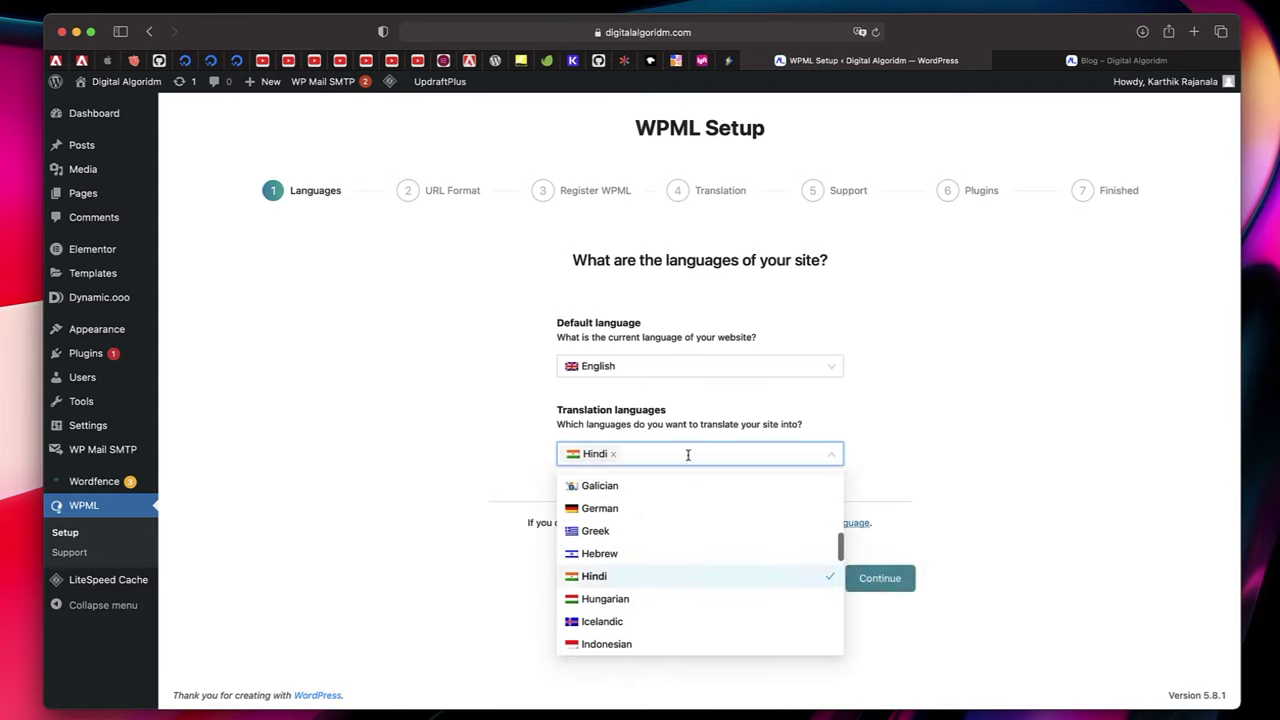
- Confirm English and Hindi as the site languages, and accept different languages in directories as the URL format
{"action": "scroll", "coordinate": [649, 603], "scroll_direction": "down", "scroll_amount": 3}
{"action": "scroll", "coordinate": [655, 602], "scroll_direction": "down", "scroll_amount": 15}
{"action": "scroll", "coordinate": [657, 605], "scroll_direction": "down", "scroll_amount": 1}
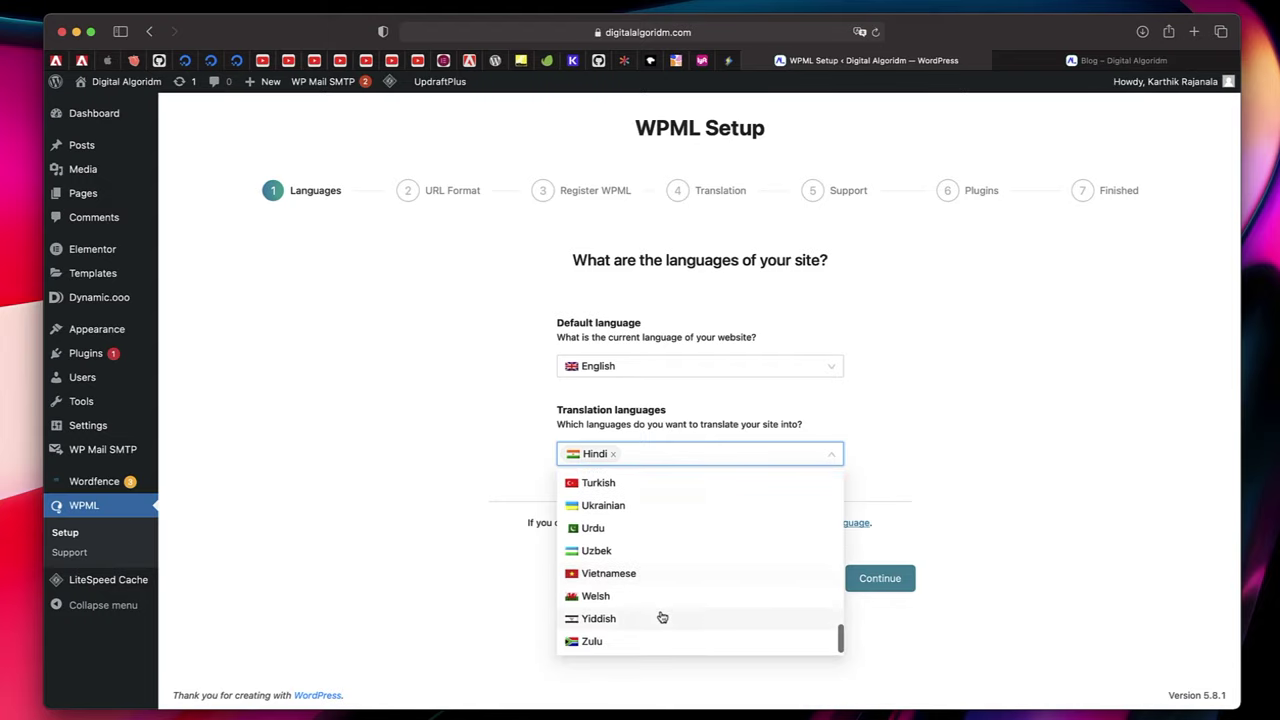
{"action": "scroll", "coordinate": [670, 530], "scroll_direction": "up", "scroll_amount": 20}
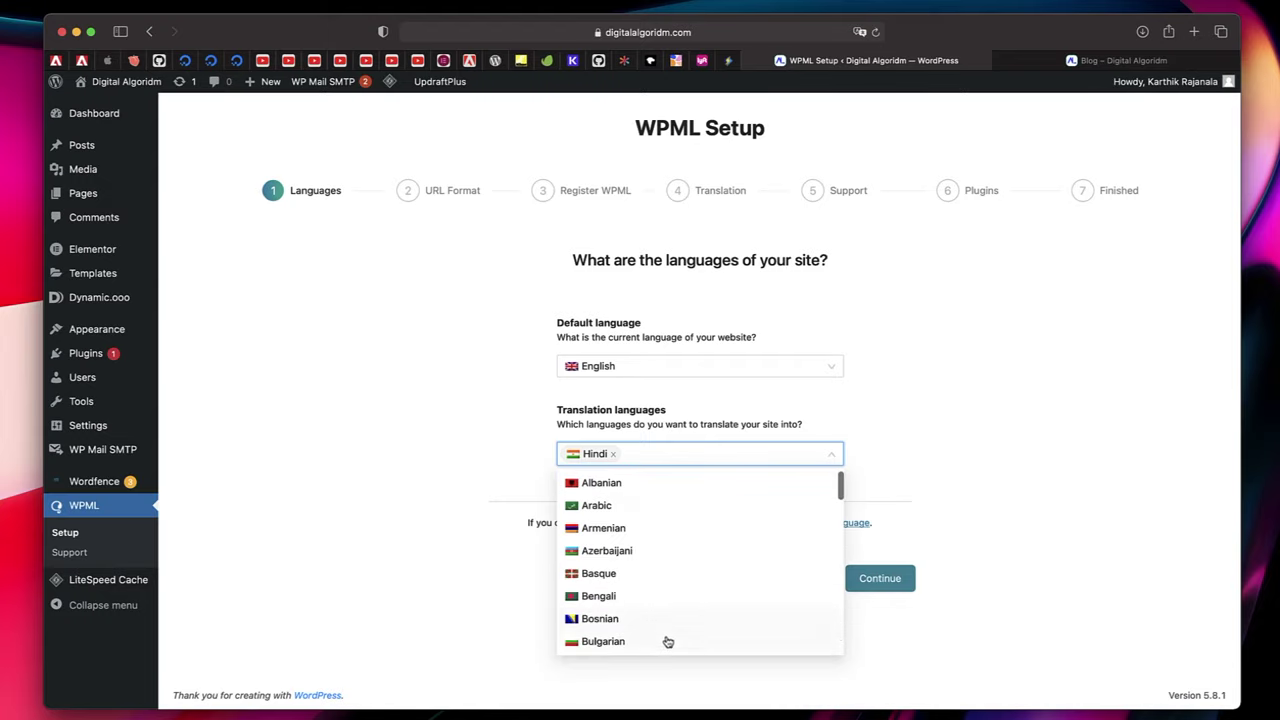
{"action": "left_click", "coordinate": [670, 518]}
{"action": "left_click", "coordinate": [684, 458]}
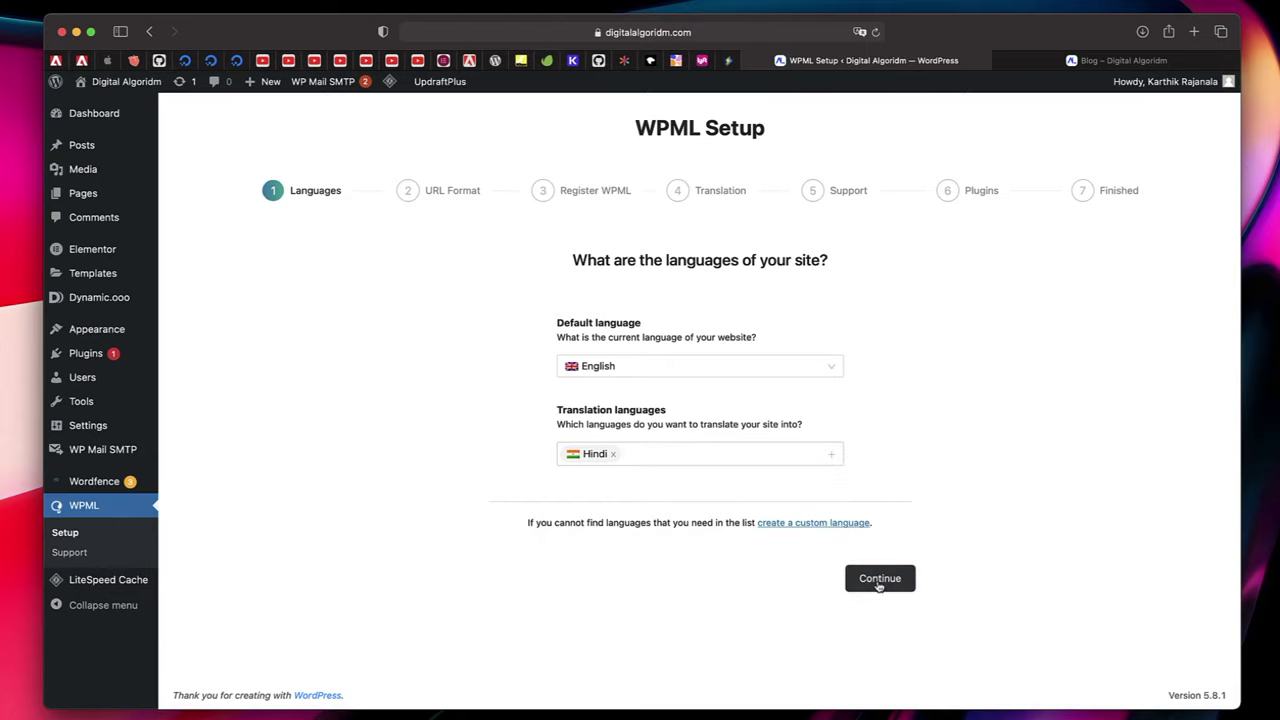
{"action": "left_click", "coordinate": [879, 580]}
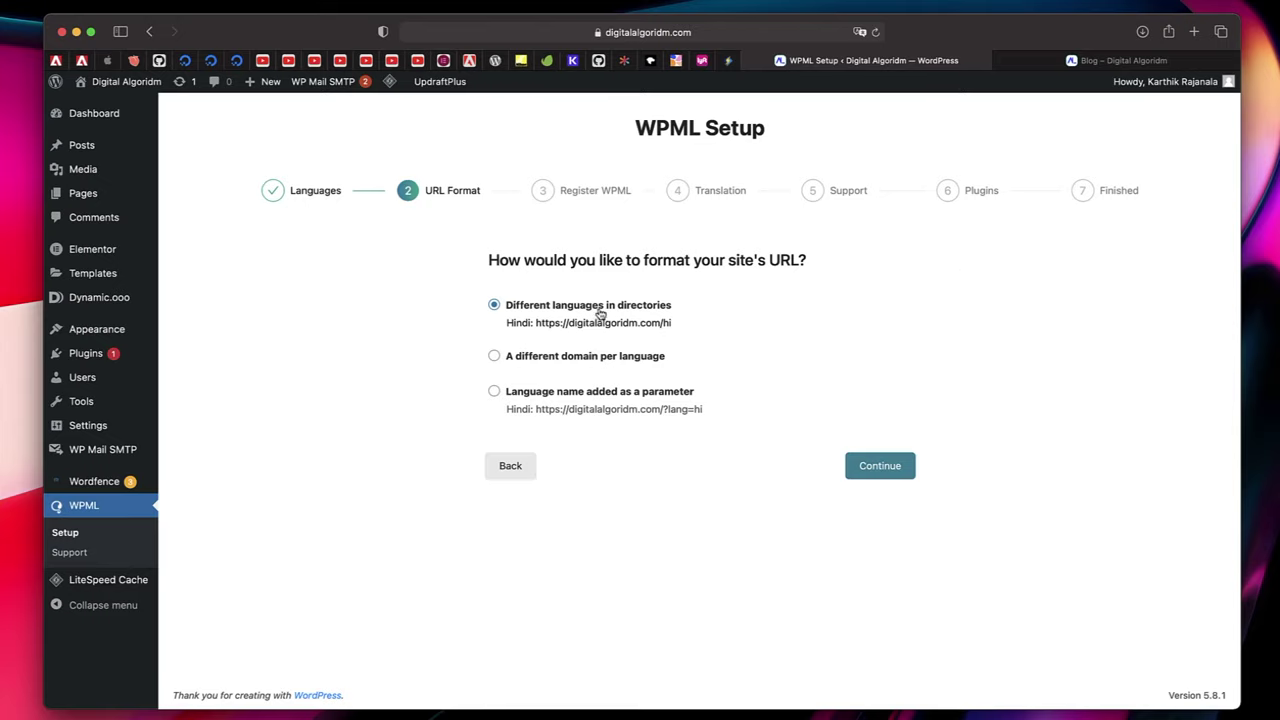
{"action": "mouse_move", "coordinate": [698, 276]}
{"action": "left_click", "coordinate": [890, 476]}
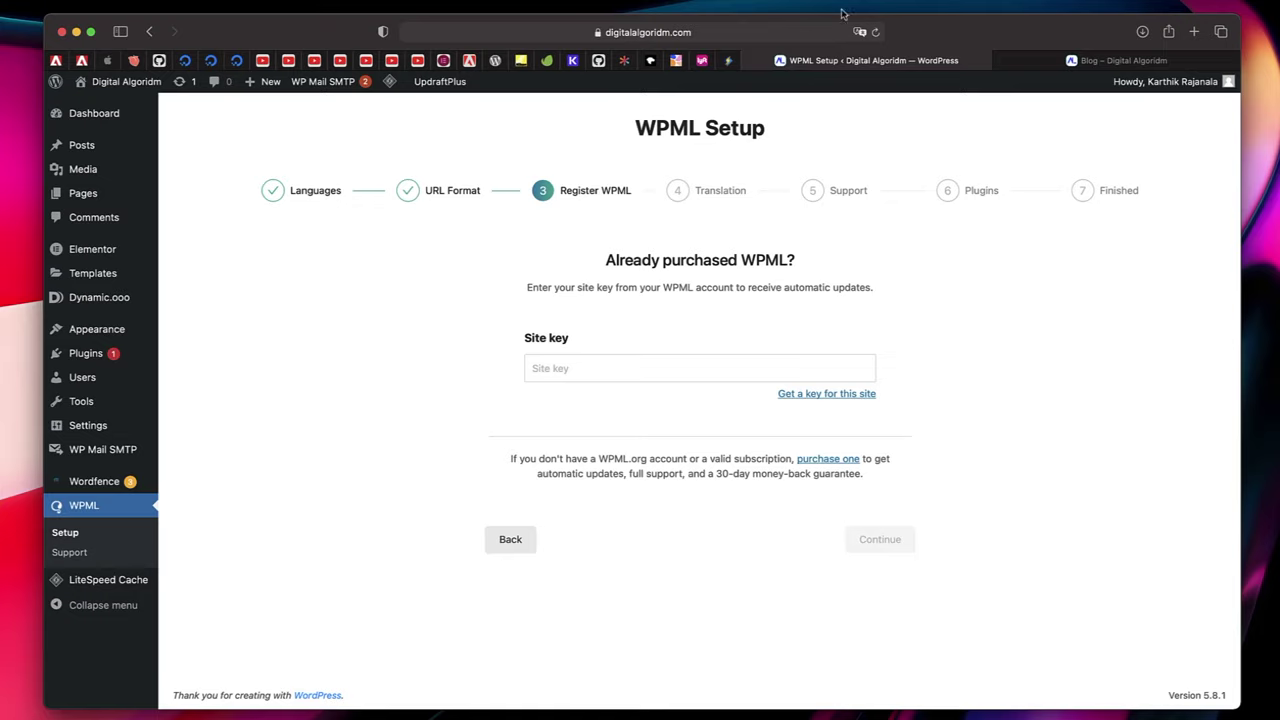
- Get a WPML site key for digitalalgoridm.com, registering it as a development site and accepting the automatic translation credits
{"action": "left_click", "coordinate": [812, 394]}
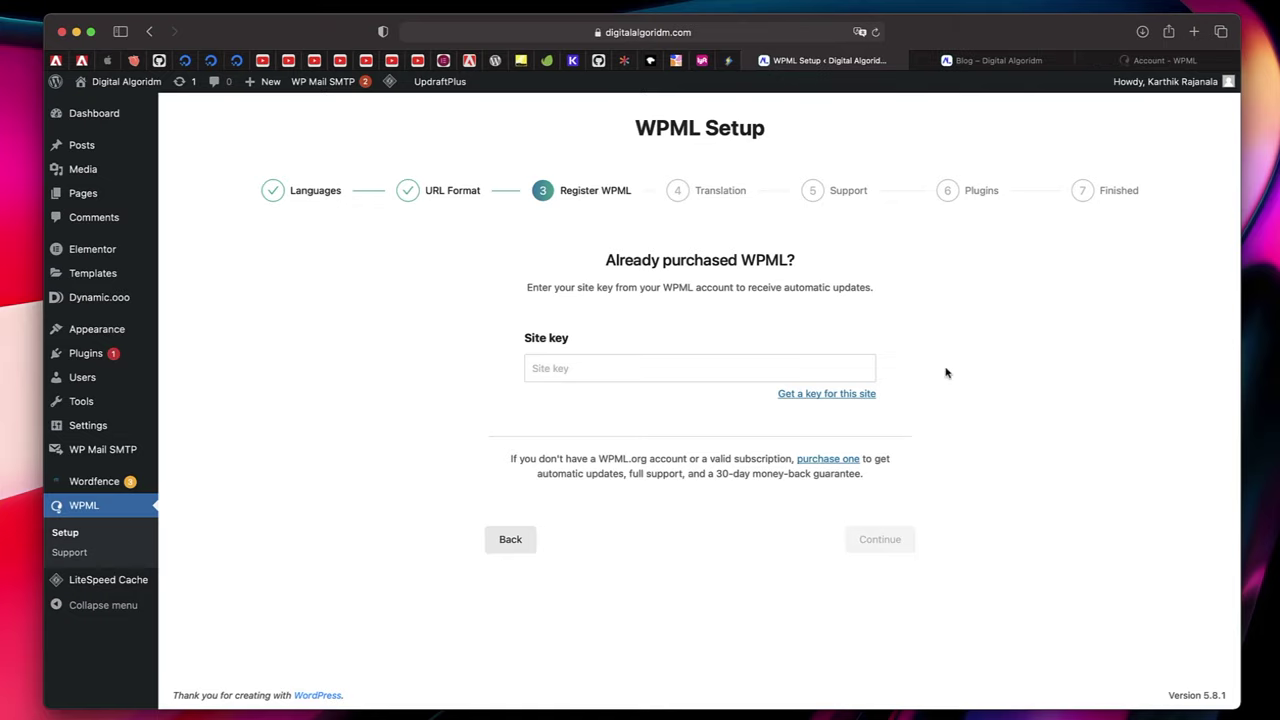
{"action": "left_click", "coordinate": [811, 396]}
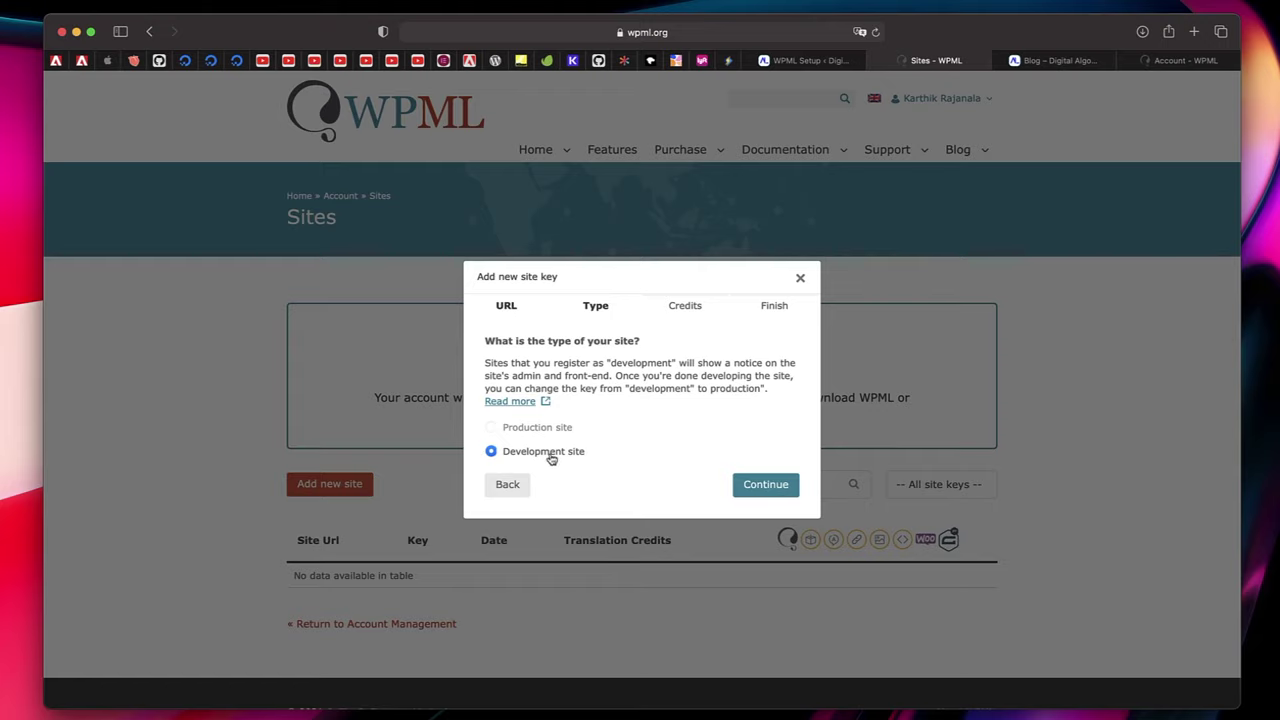
{"action": "left_click", "coordinate": [735, 487]}
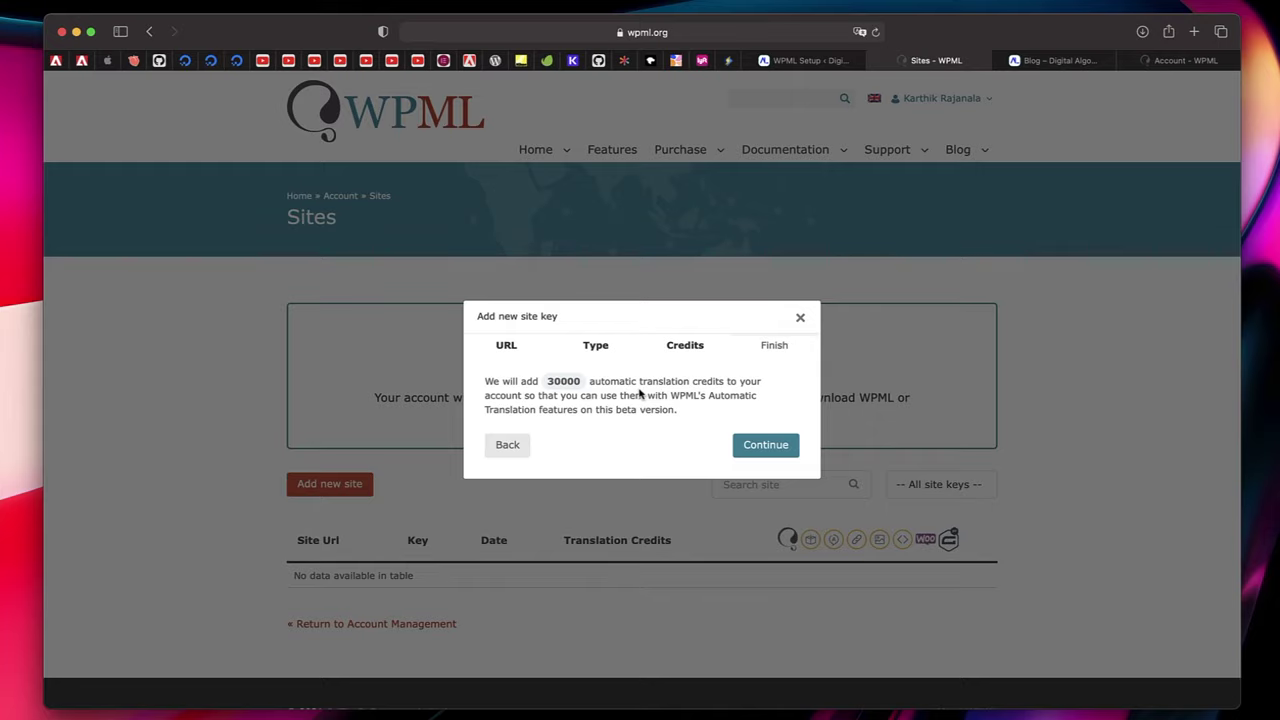
{"action": "left_click", "coordinate": [755, 447]}
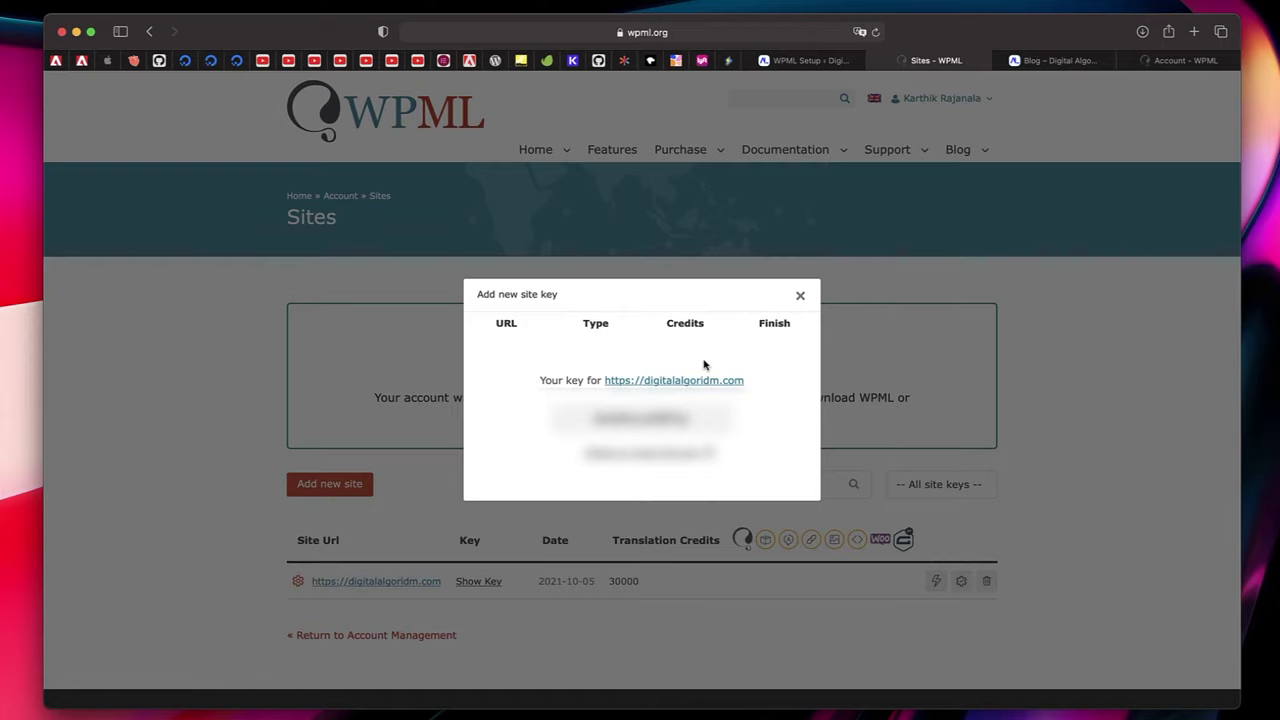
- Copy the generated site key into the Site key field of the WPML setup and continue past registration
{"action": "double_click", "coordinate": [654, 420]}
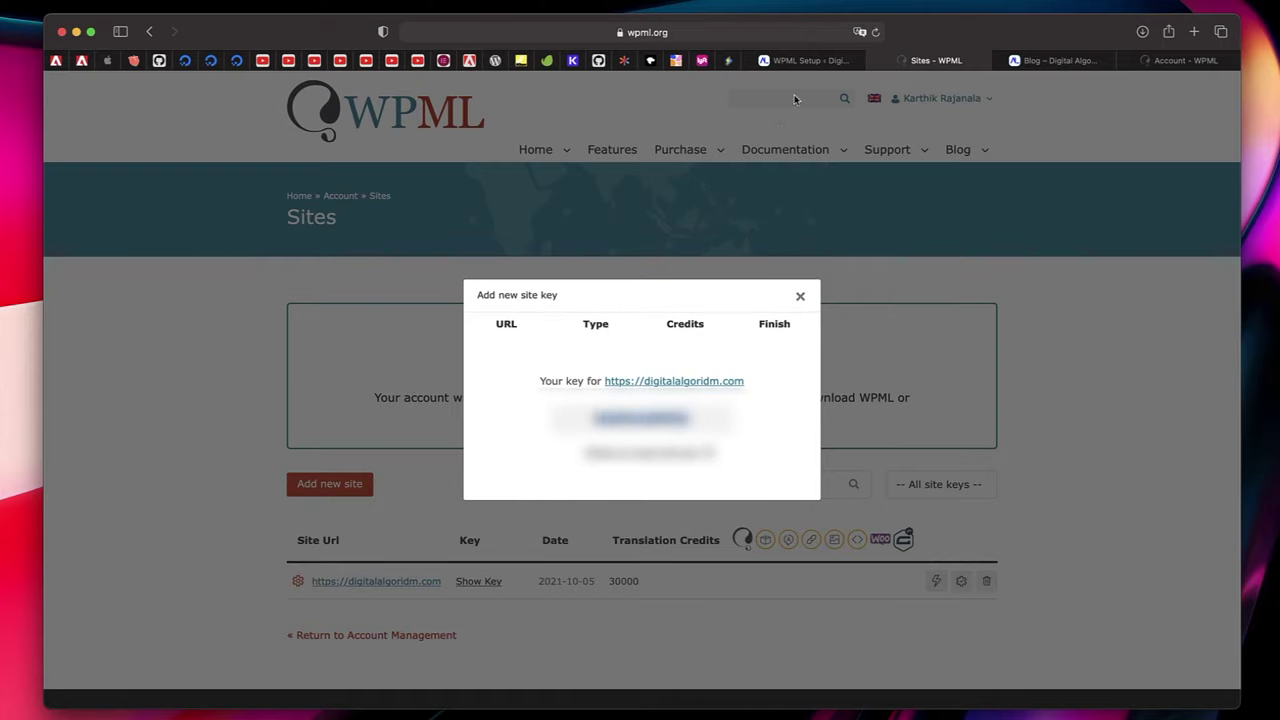
{"action": "left_click", "coordinate": [805, 60]}
{"action": "left_click", "coordinate": [648, 370]}
{"action": "key", "text": "super+v"}
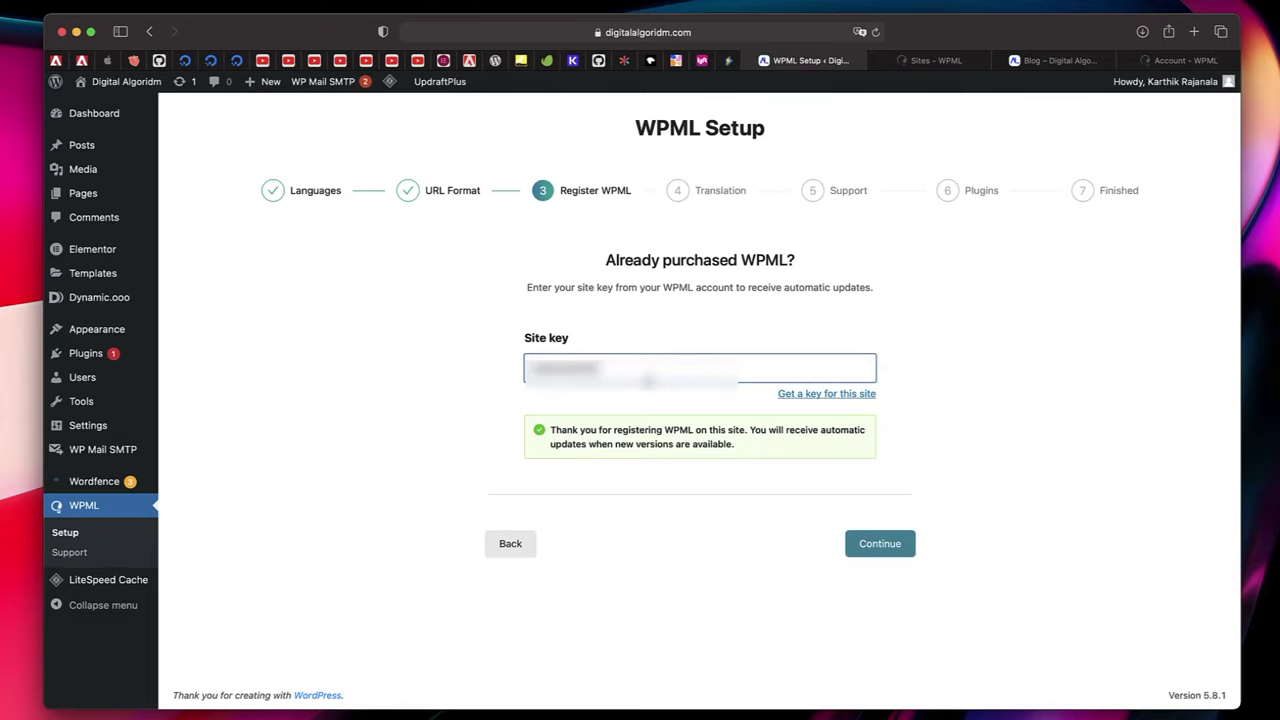
{"action": "triple_click", "coordinate": [596, 432]}
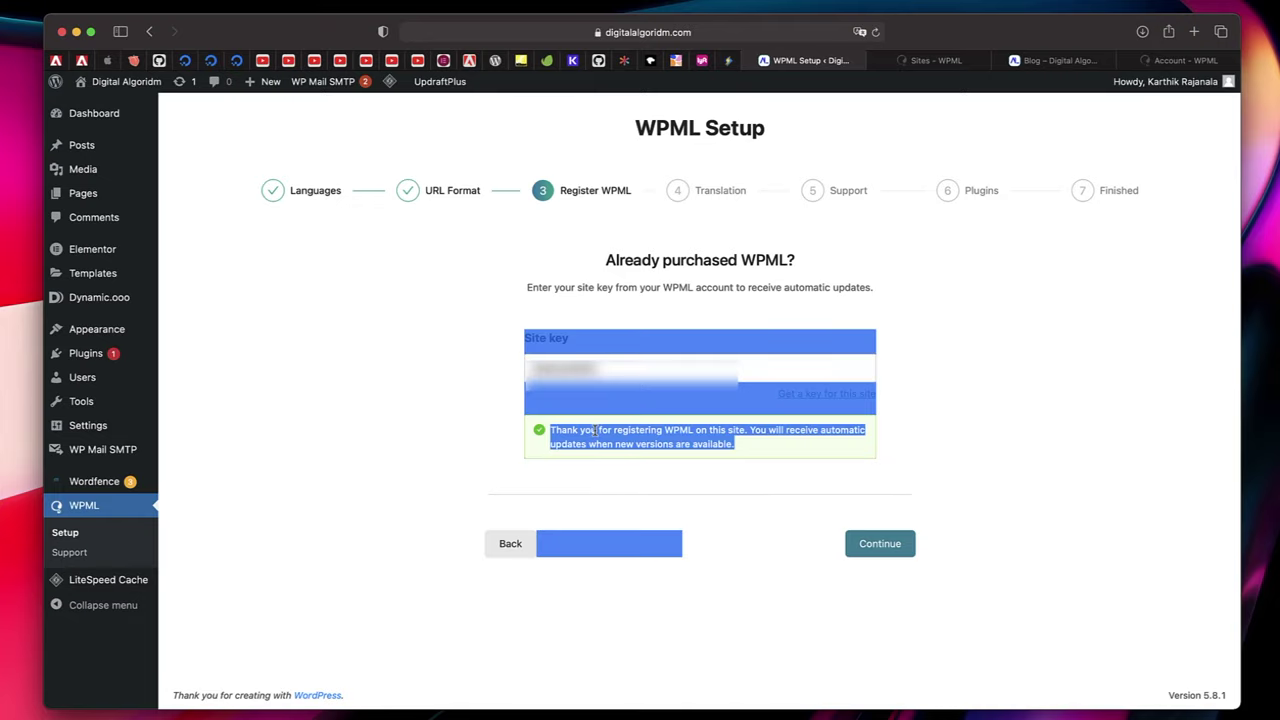
{"action": "left_click", "coordinate": [596, 432]}
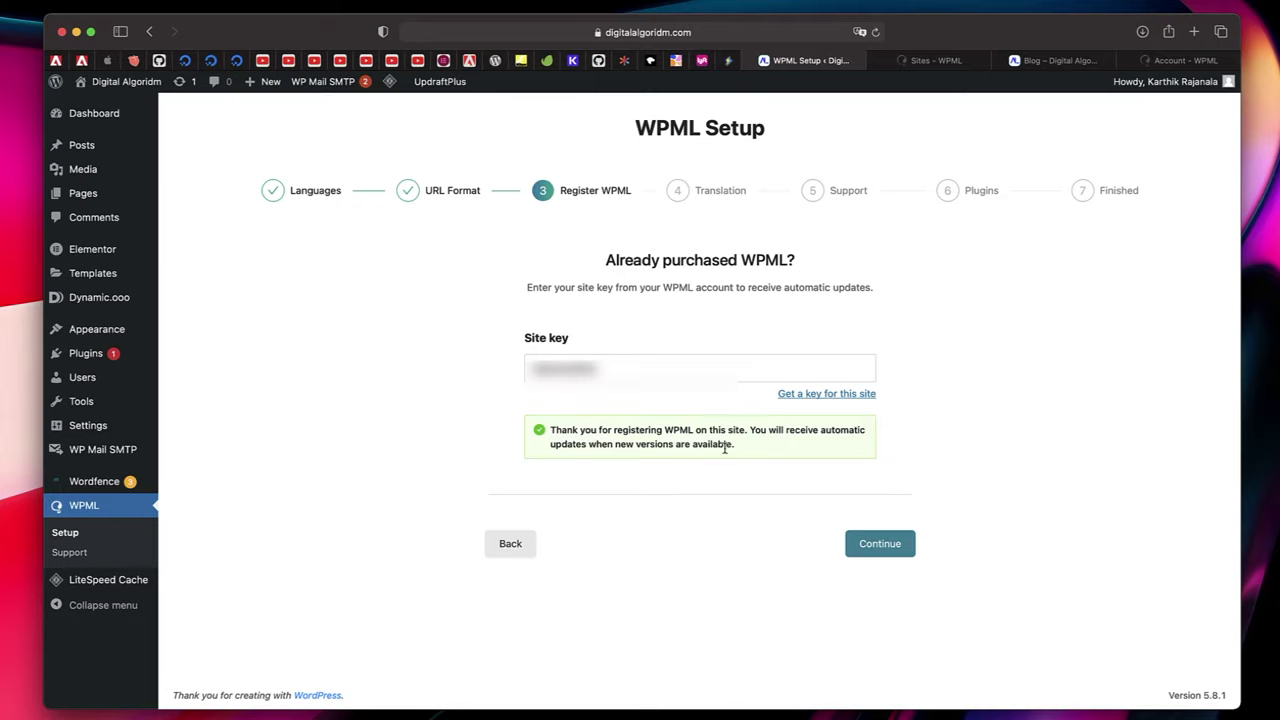
{"action": "left_click", "coordinate": [893, 548]}
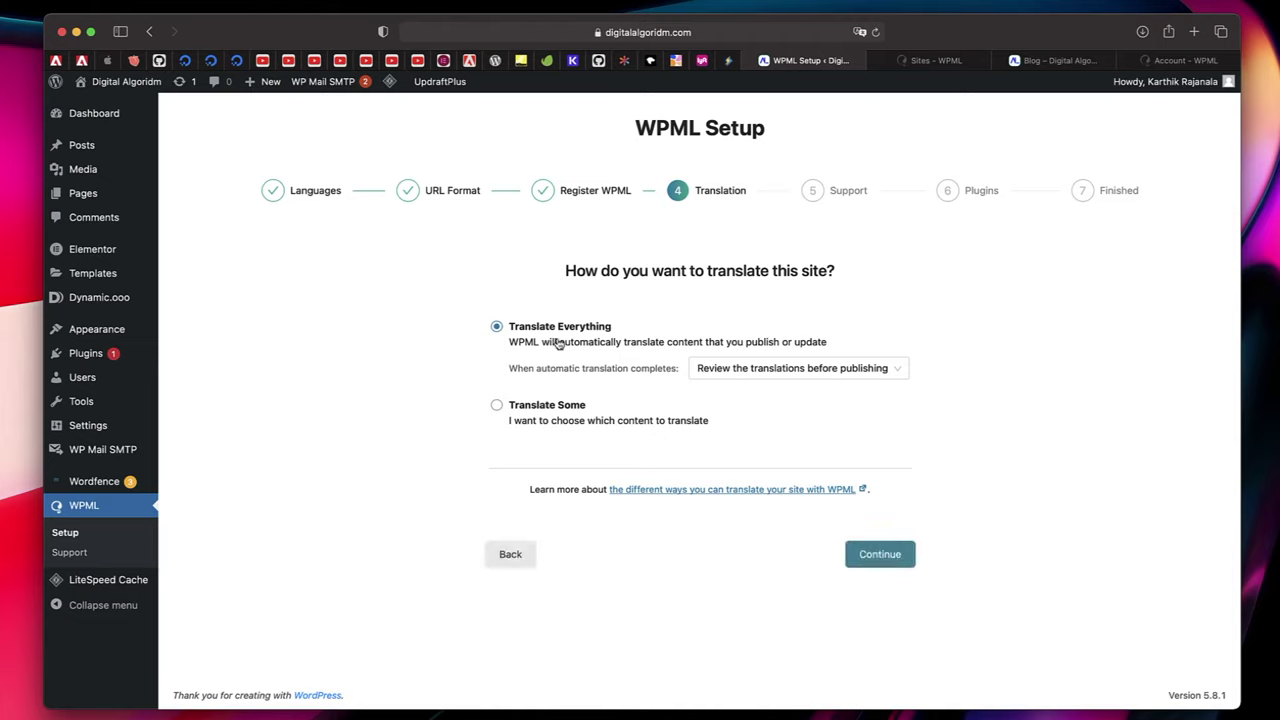
- Choose Translate Everything with "Review the translations before publishing" as the translation mode, and continue the setup
{"action": "left_click", "coordinate": [789, 367]}
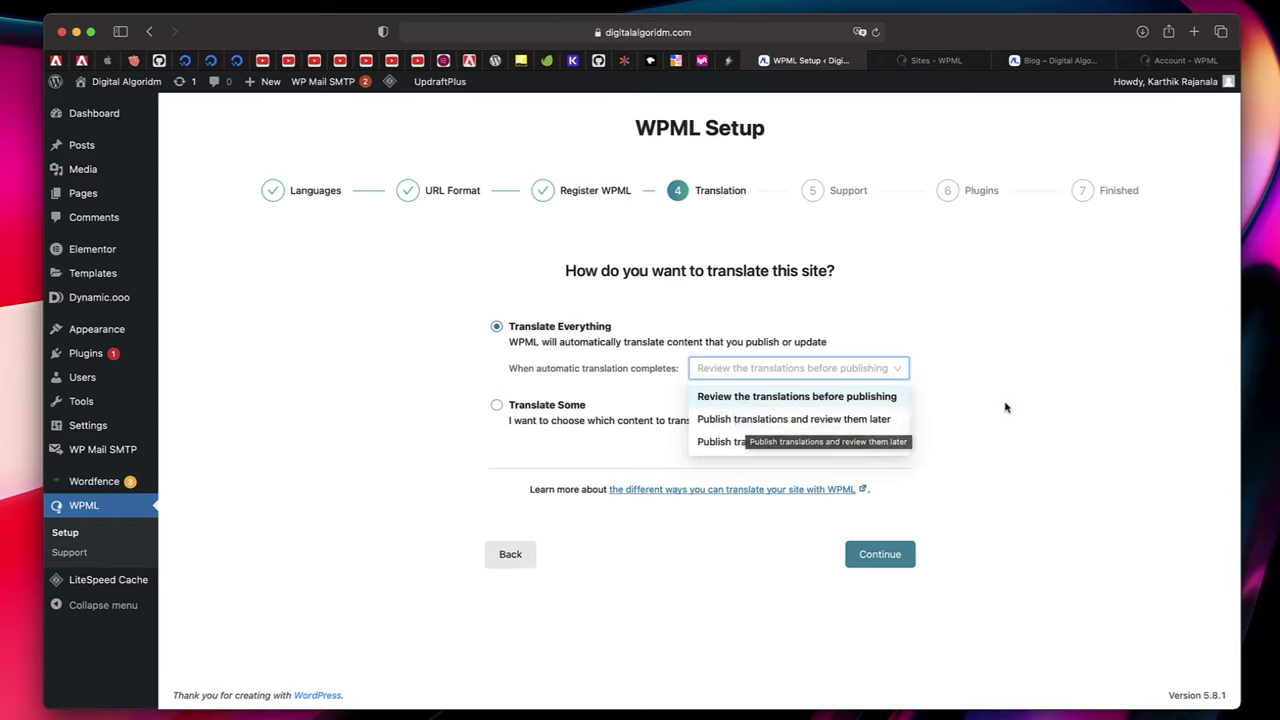
{"action": "left_click", "coordinate": [766, 403]}
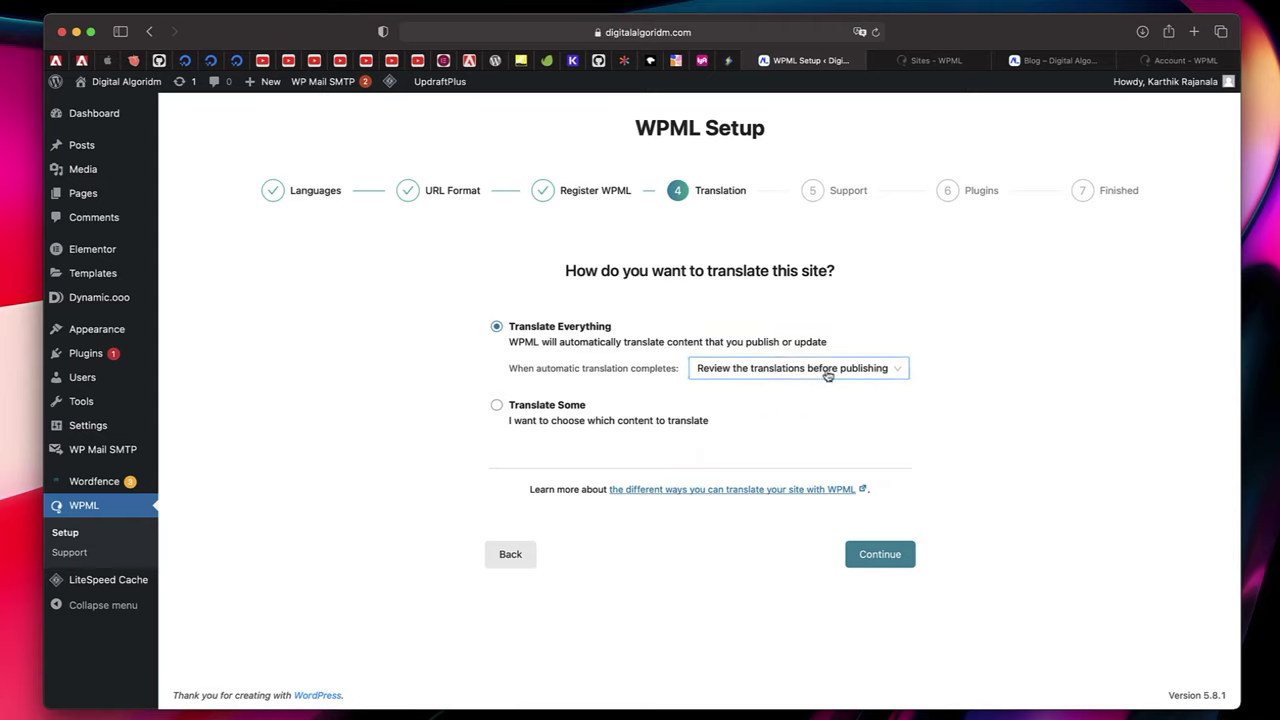
{"action": "left_click", "coordinate": [880, 558]}
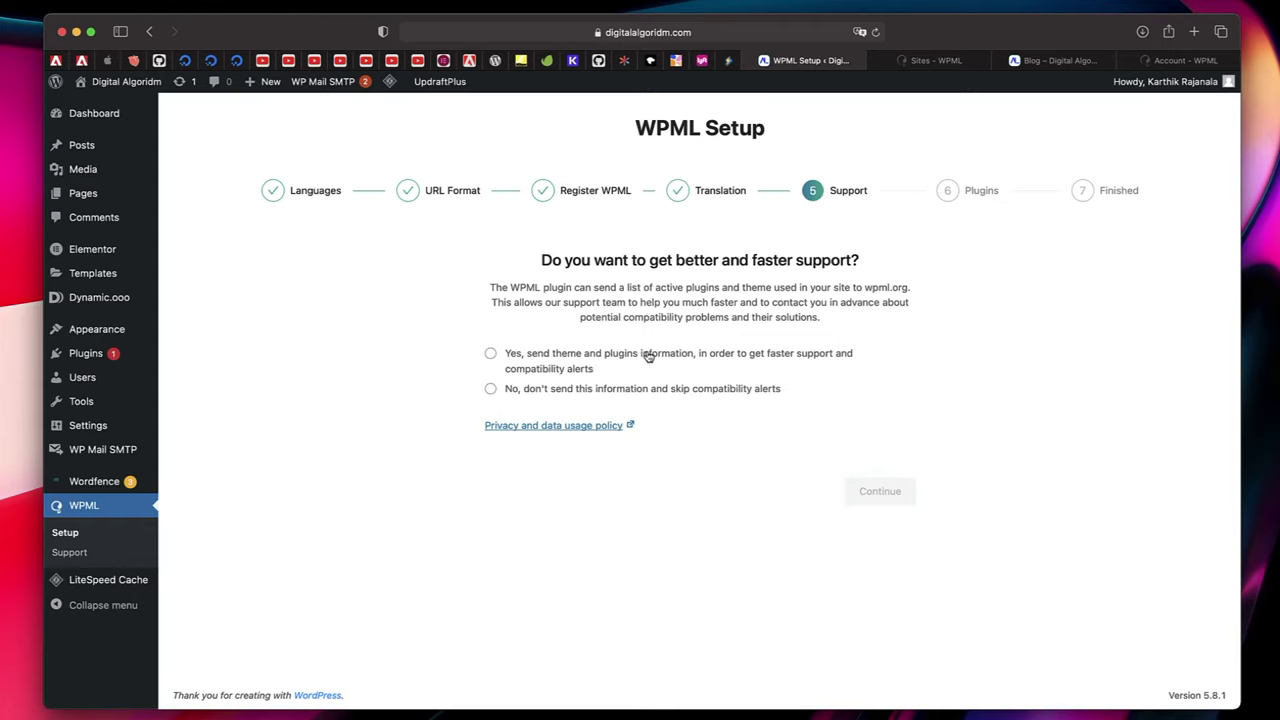
- Finish the WPML setup, agreeing to send theme and plugins information for faster support and skipping the additional plugins
{"action": "left_click", "coordinate": [612, 356]}
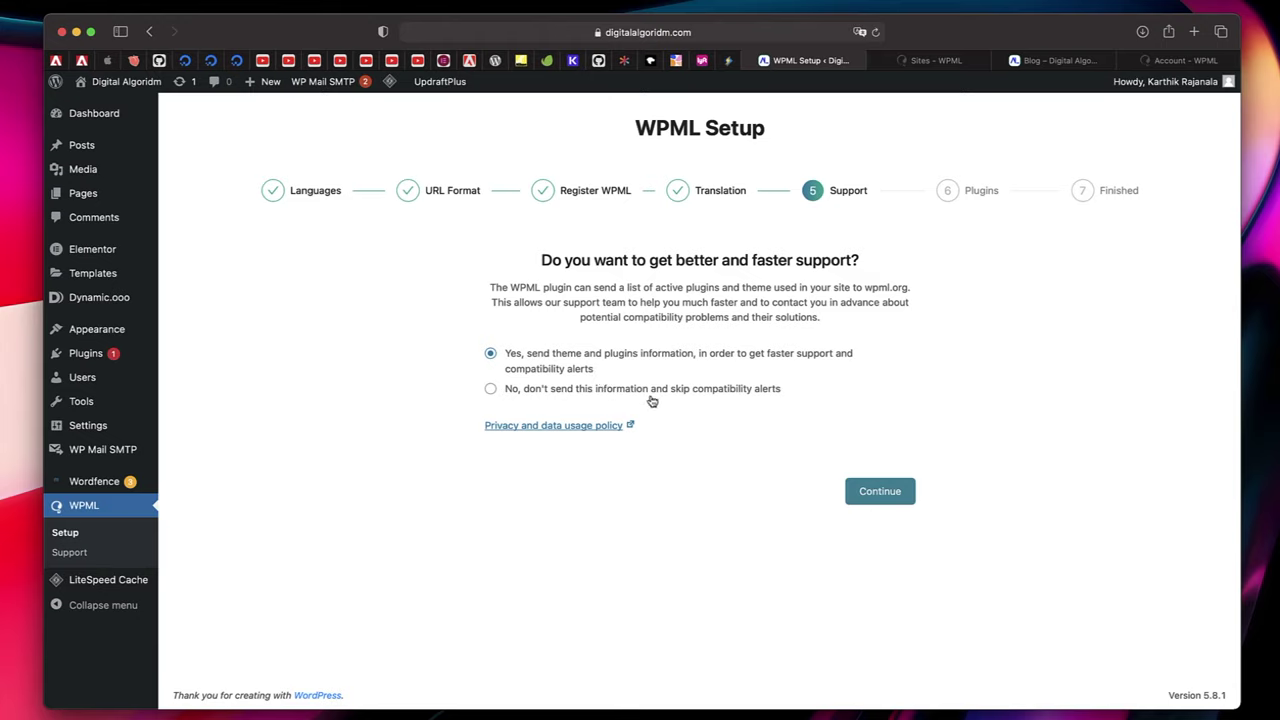
{"action": "left_click", "coordinate": [877, 491]}
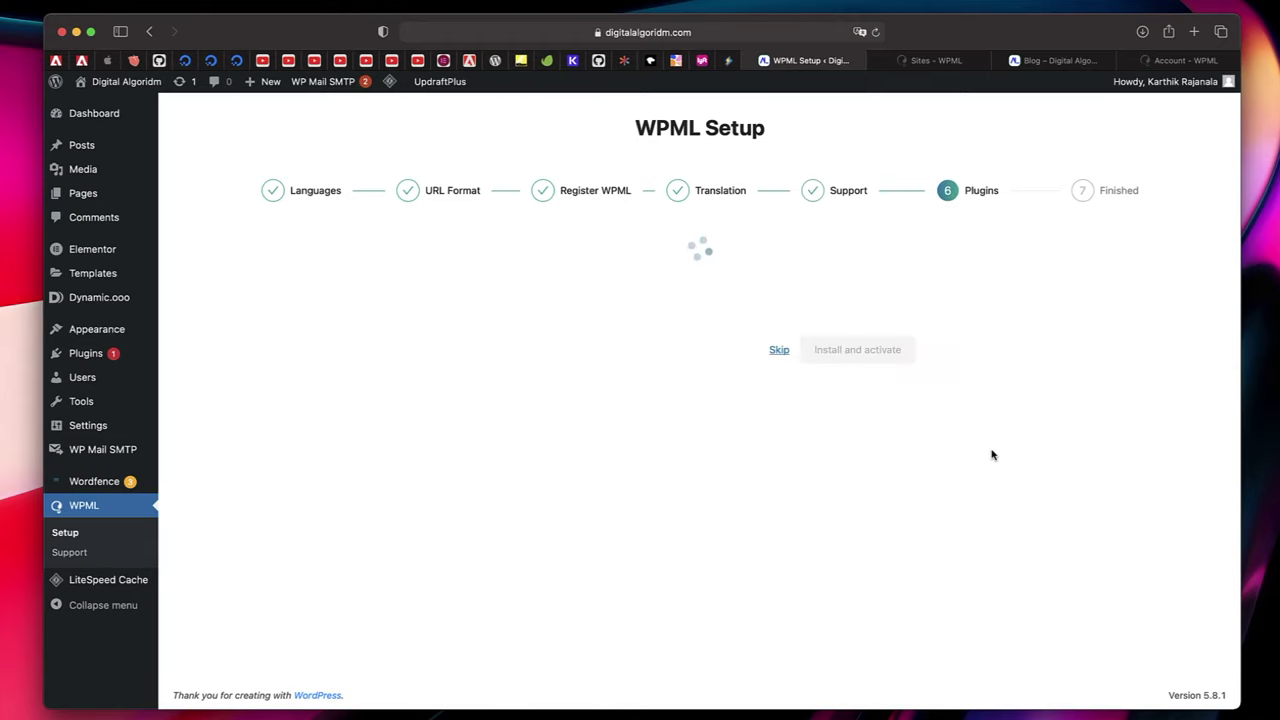
{"action": "left_click", "coordinate": [779, 463]}
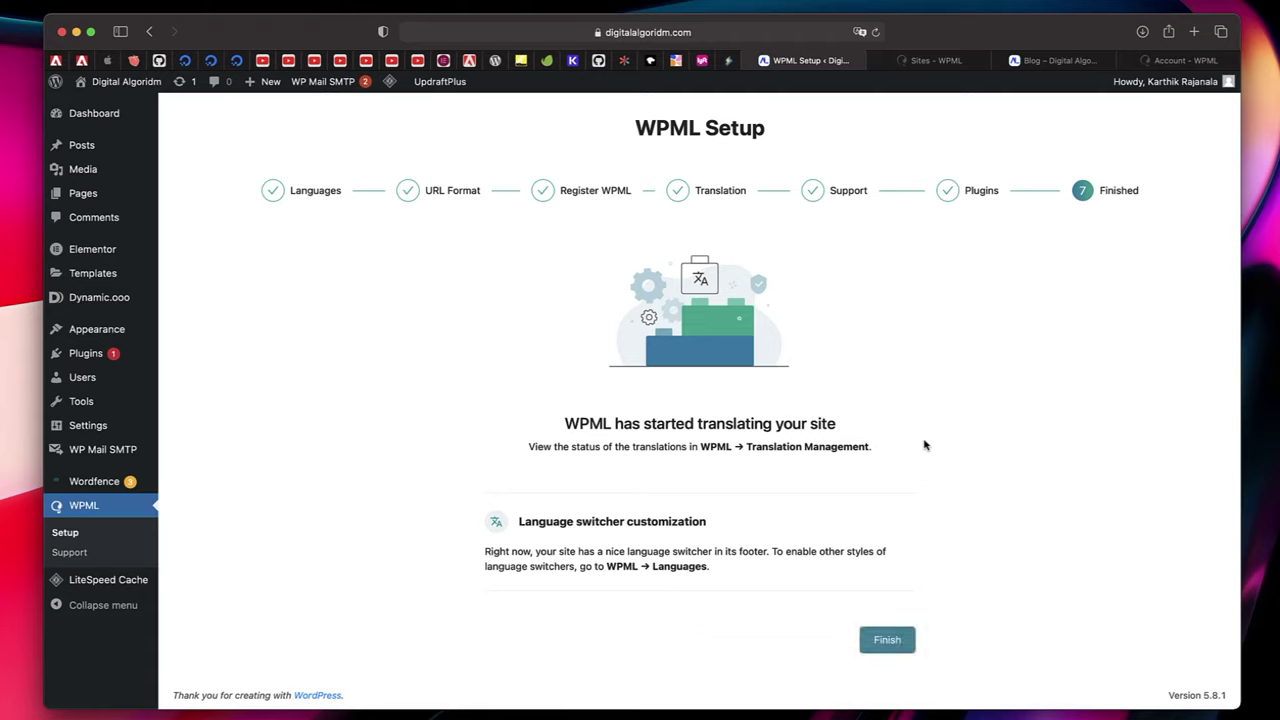
{"action": "left_click", "coordinate": [898, 640]}
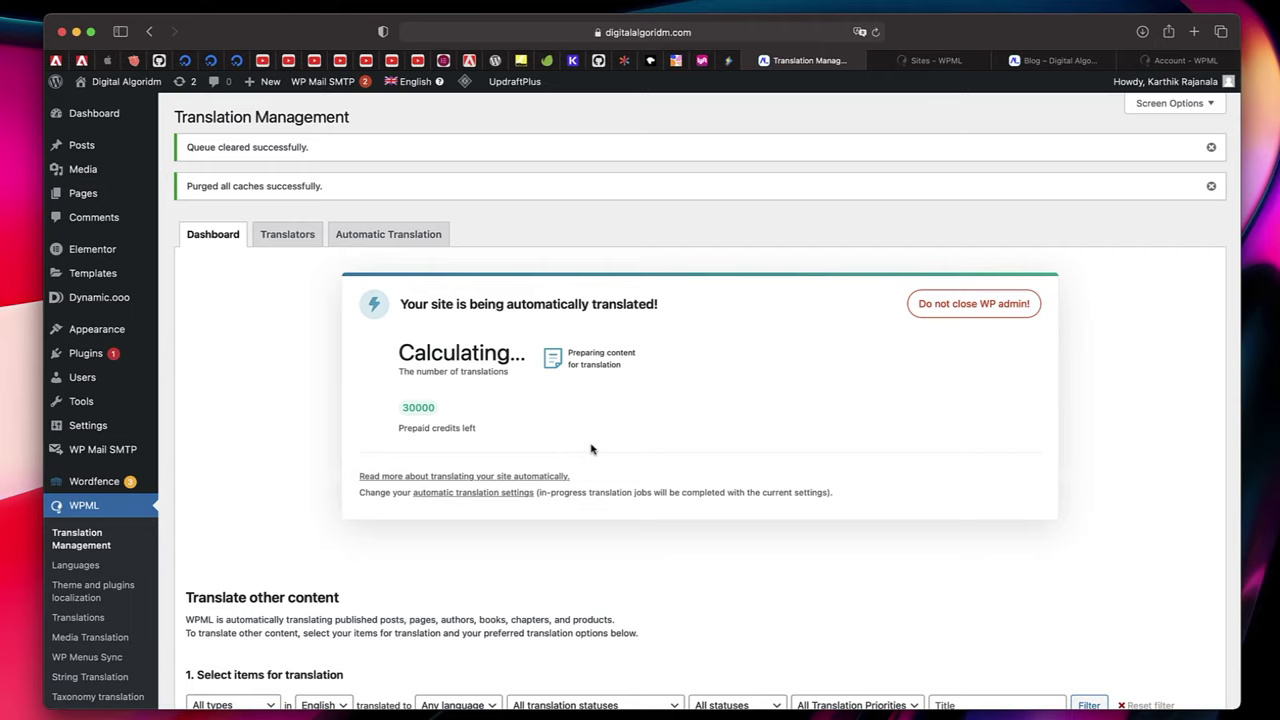
- Examine the automatic translation status and the remaining prepaid credits in Translation Management
{"action": "triple_click", "coordinate": [487, 353]}
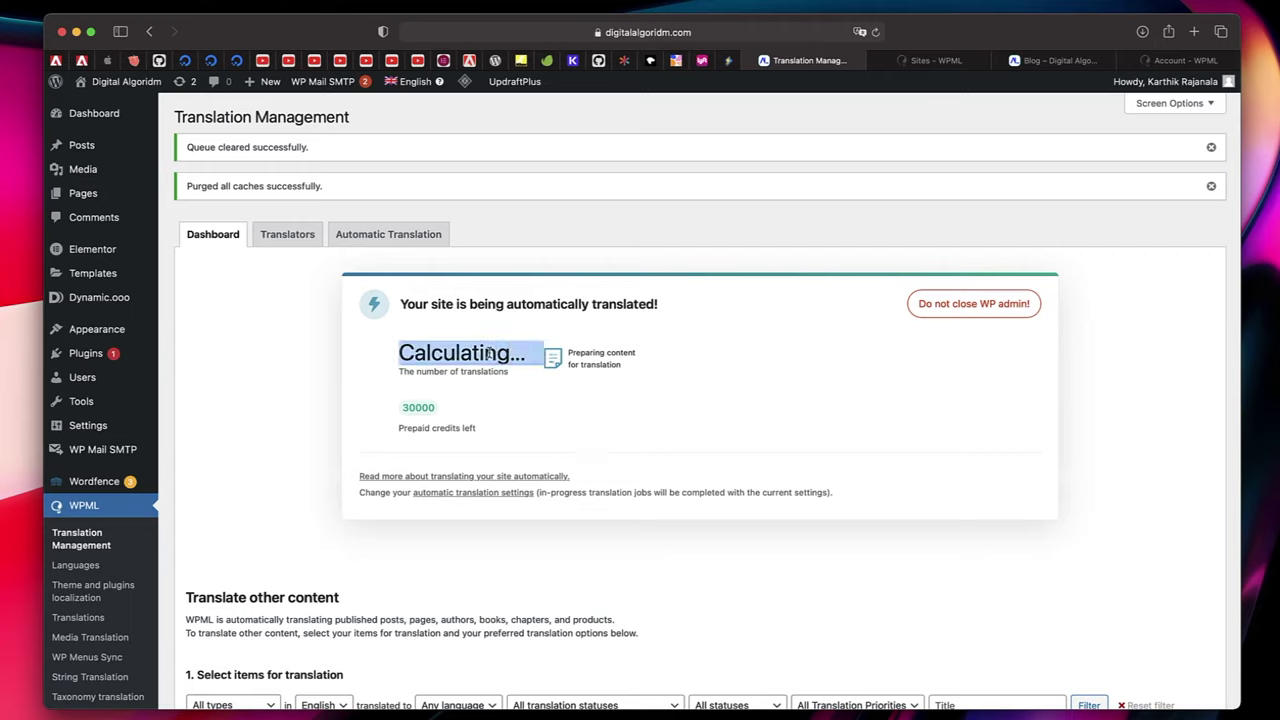
{"action": "double_click", "coordinate": [466, 372]}
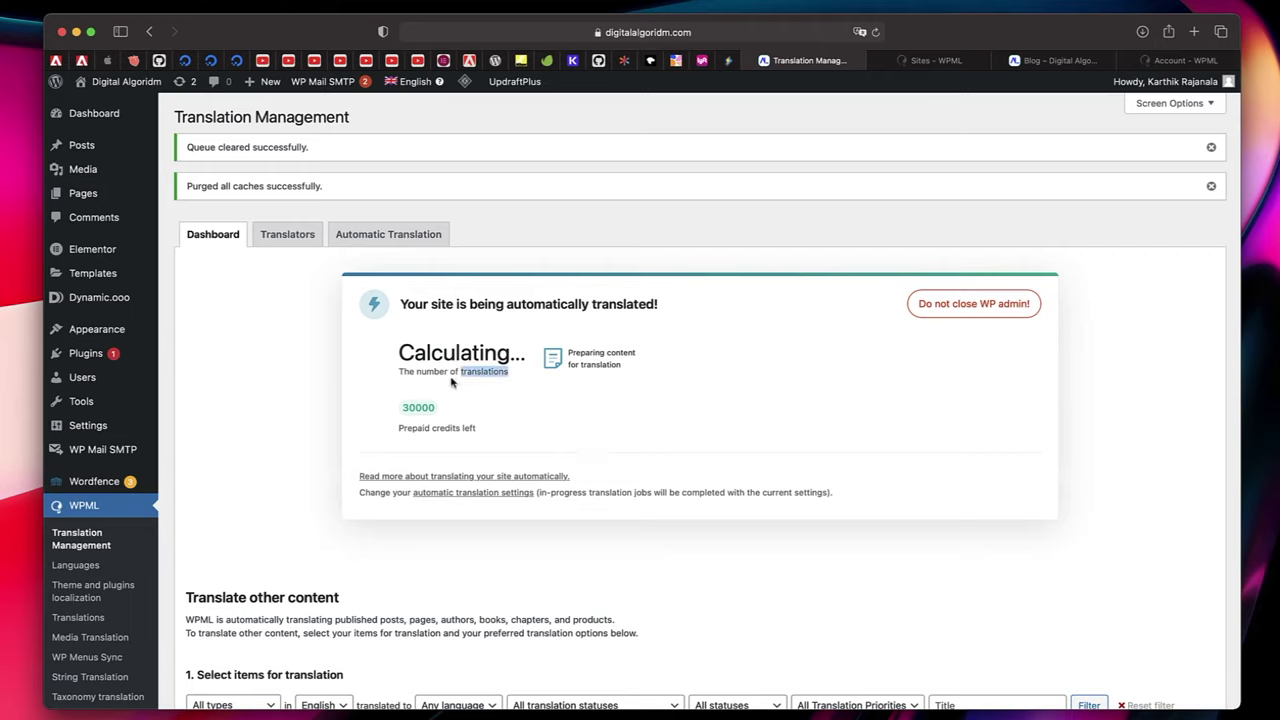
{"action": "double_click", "coordinate": [418, 408]}
{"action": "left_click", "coordinate": [532, 420]}
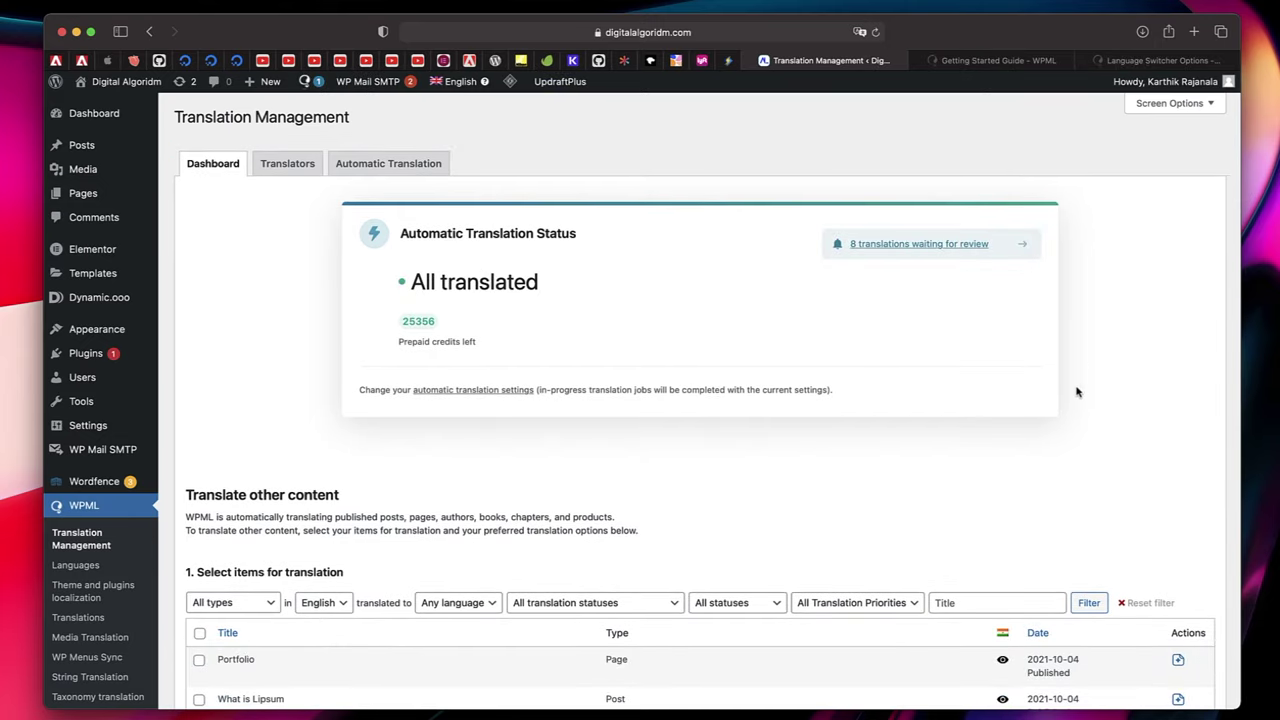
{"action": "triple_click", "coordinate": [449, 283]}
{"action": "mouse_move", "coordinate": [428, 337]}
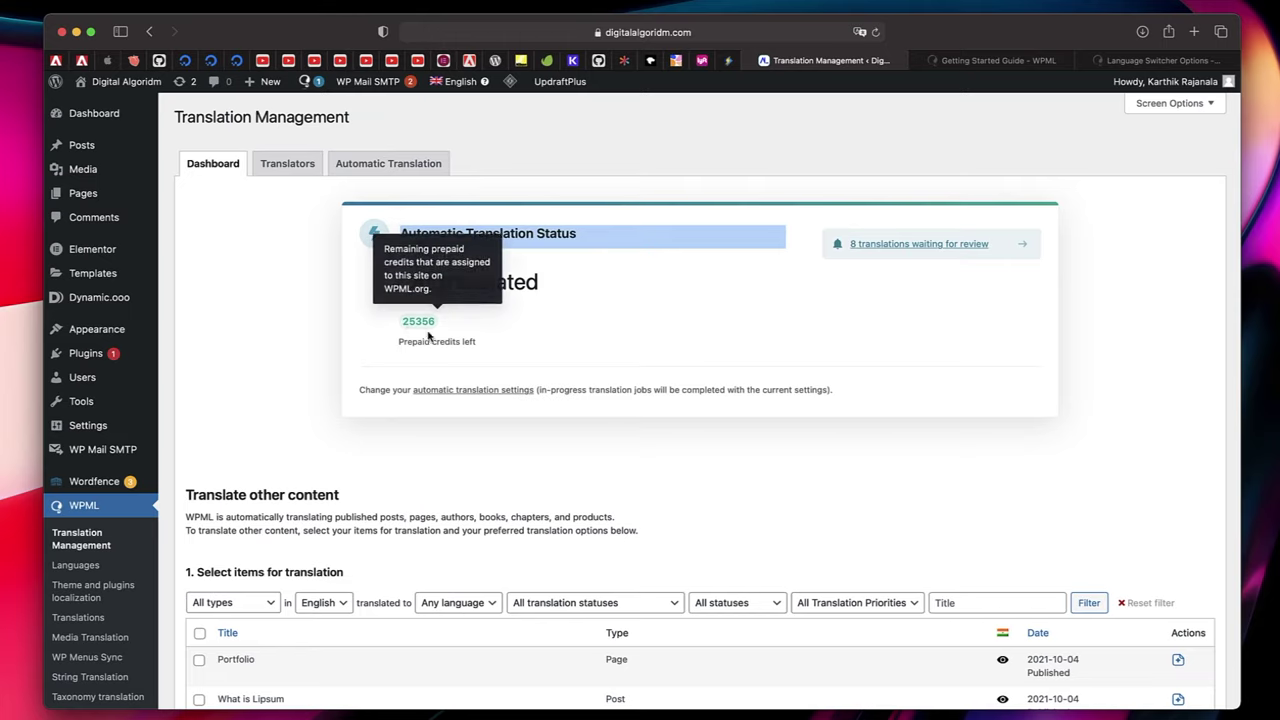
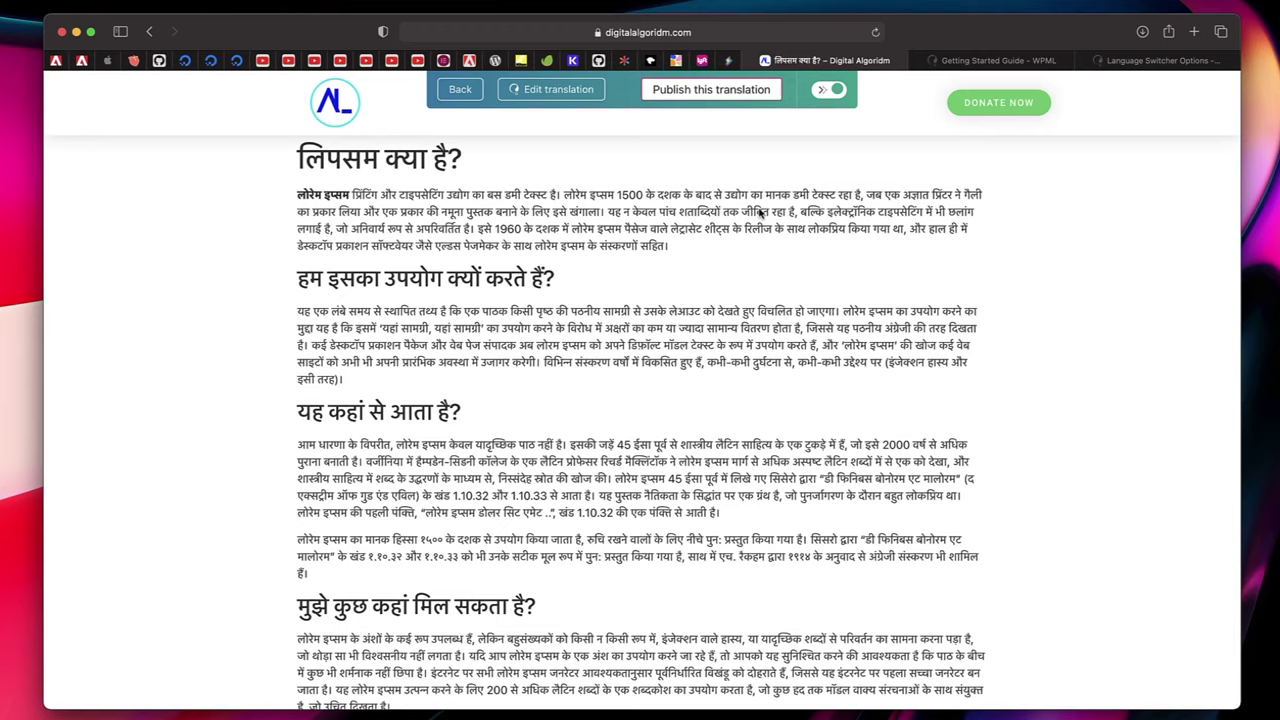
- Publish the Hindi translation of the "What is Lipsum" post from its review page
{"action": "left_click", "coordinate": [711, 92]}
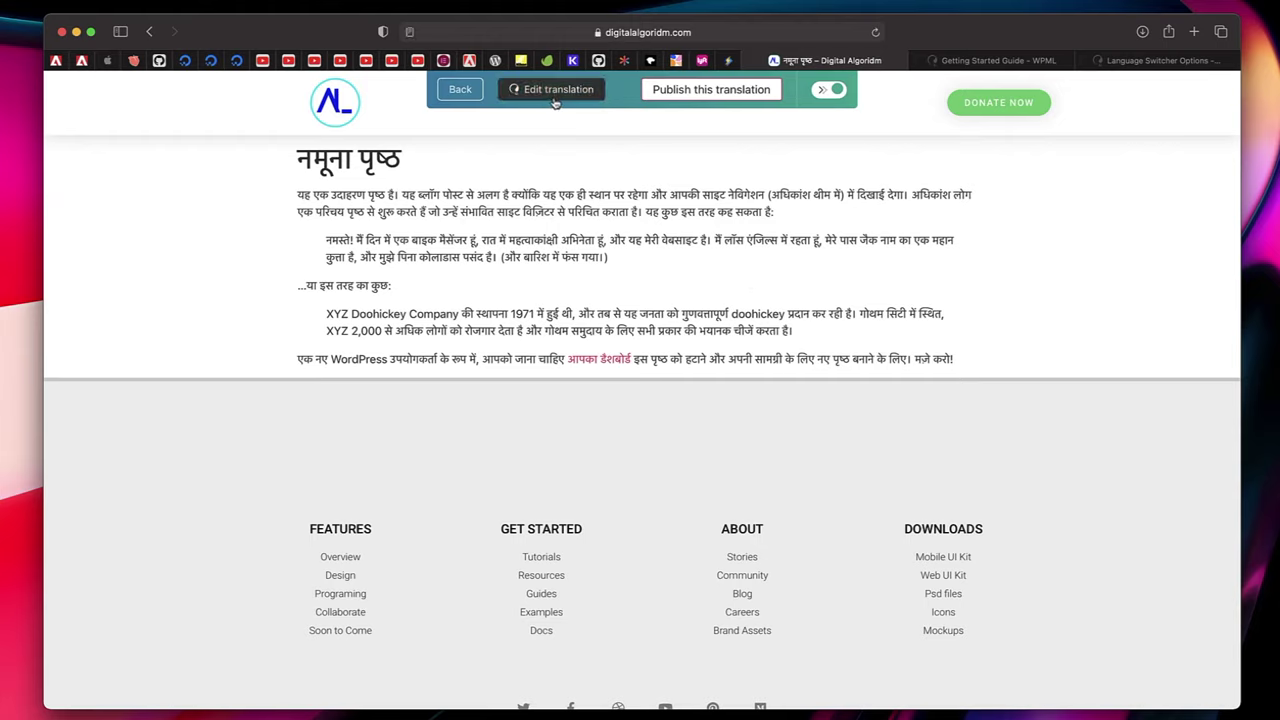
- Open the Sample Page's Hindi translation in the translation editor, complete it unchanged, and publish it
{"action": "left_click", "coordinate": [555, 102]}
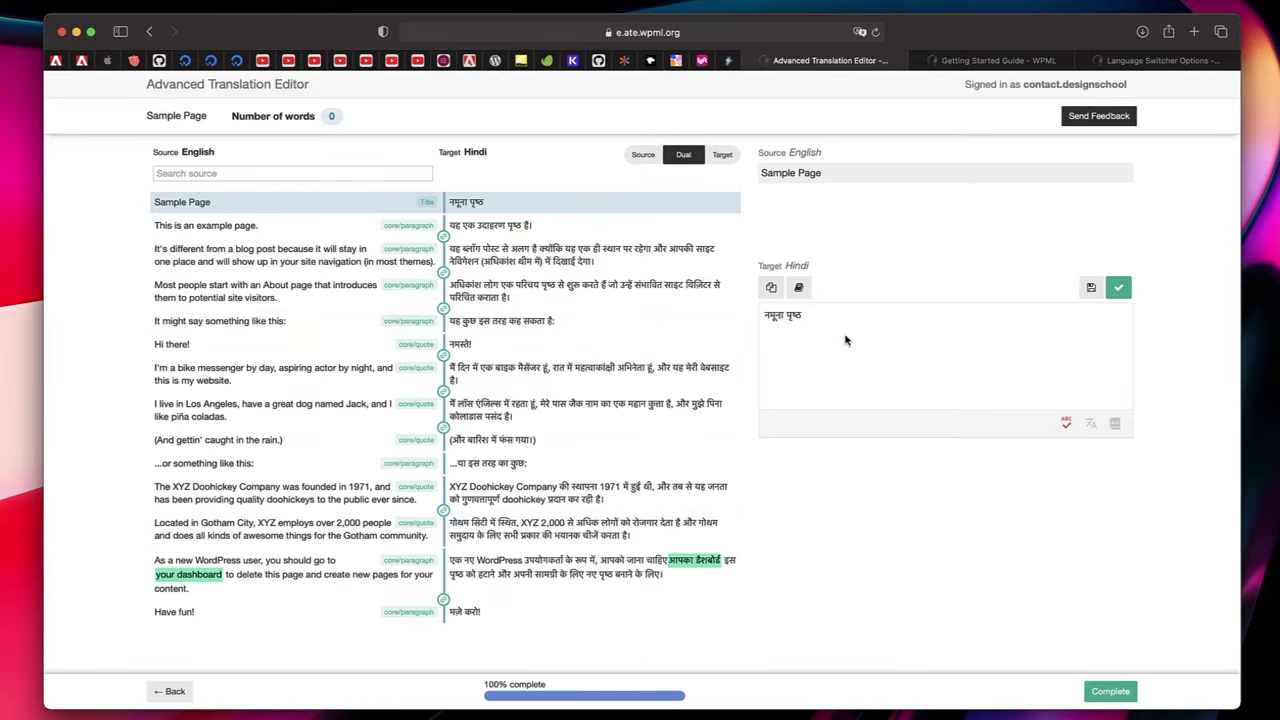
{"action": "left_click", "coordinate": [1100, 693]}
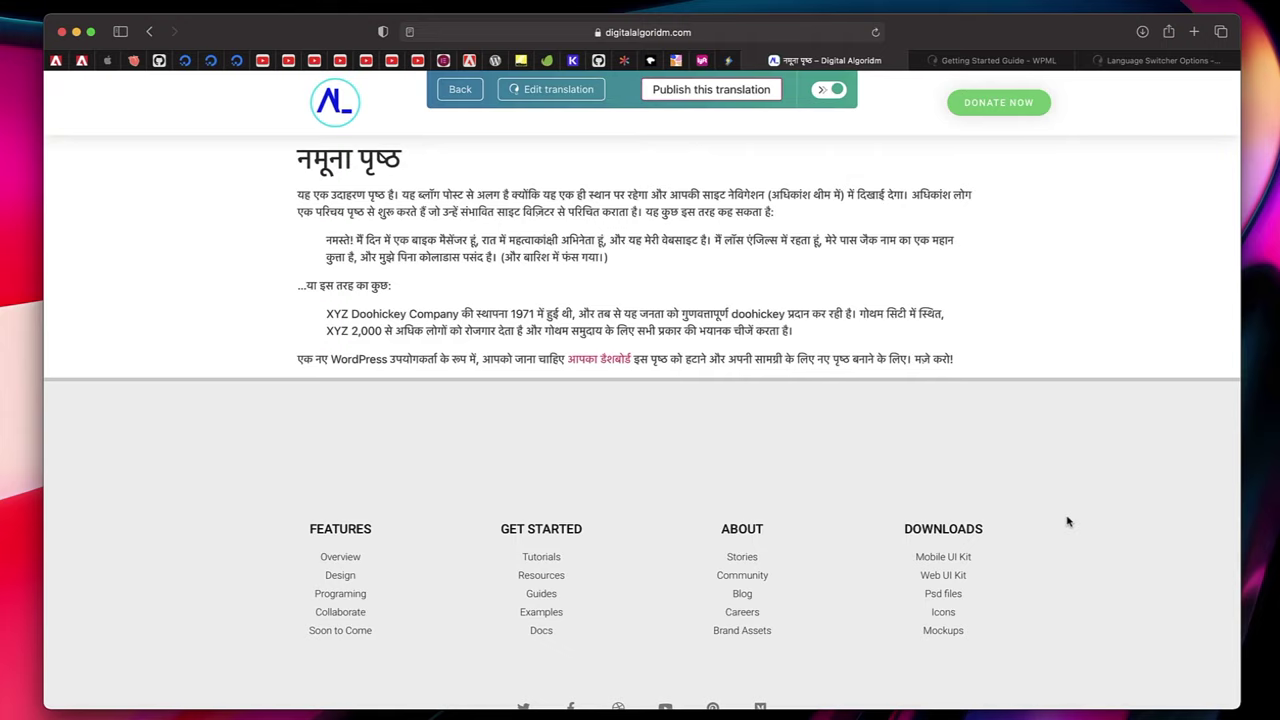
{"action": "left_click", "coordinate": [706, 92]}
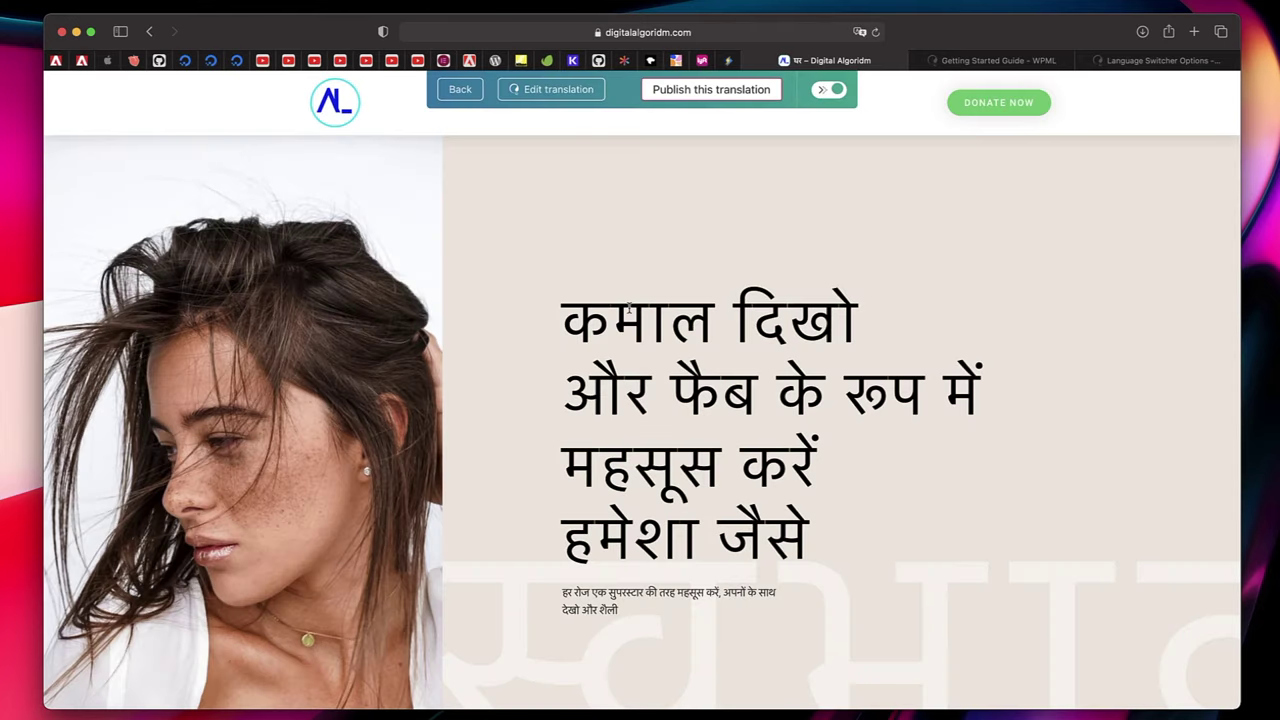
- Review the Hindi translation of the home page down its sections and publish it
{"action": "scroll", "coordinate": [630, 309], "scroll_direction": "down", "scroll_amount": 15}
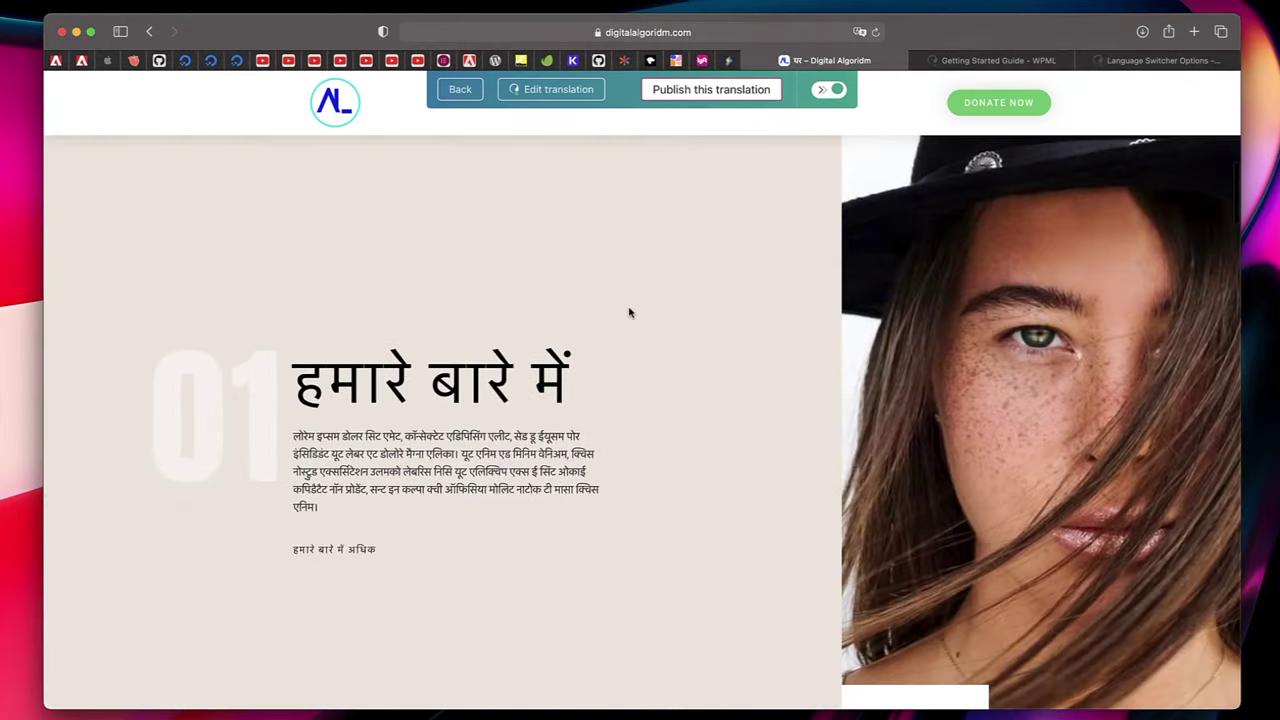
{"action": "scroll", "coordinate": [629, 313], "scroll_direction": "down", "scroll_amount": 10}
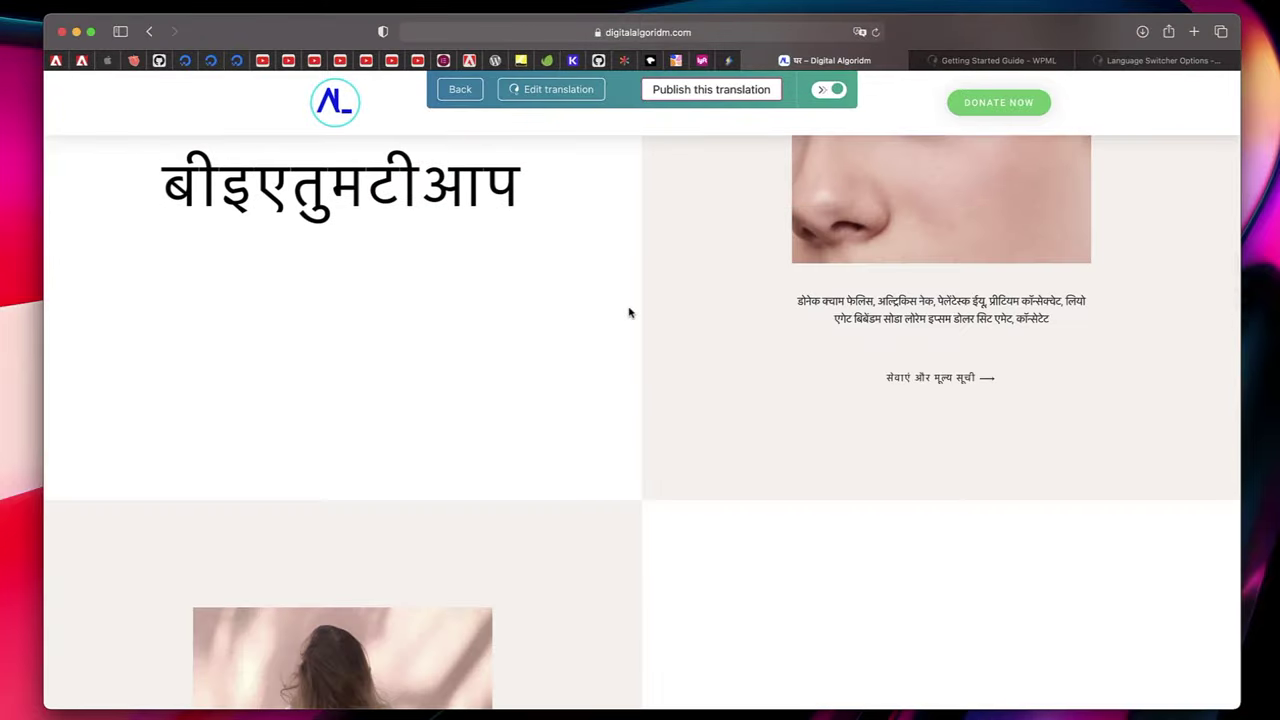
{"action": "scroll", "coordinate": [629, 313], "scroll_direction": "down", "scroll_amount": 10}
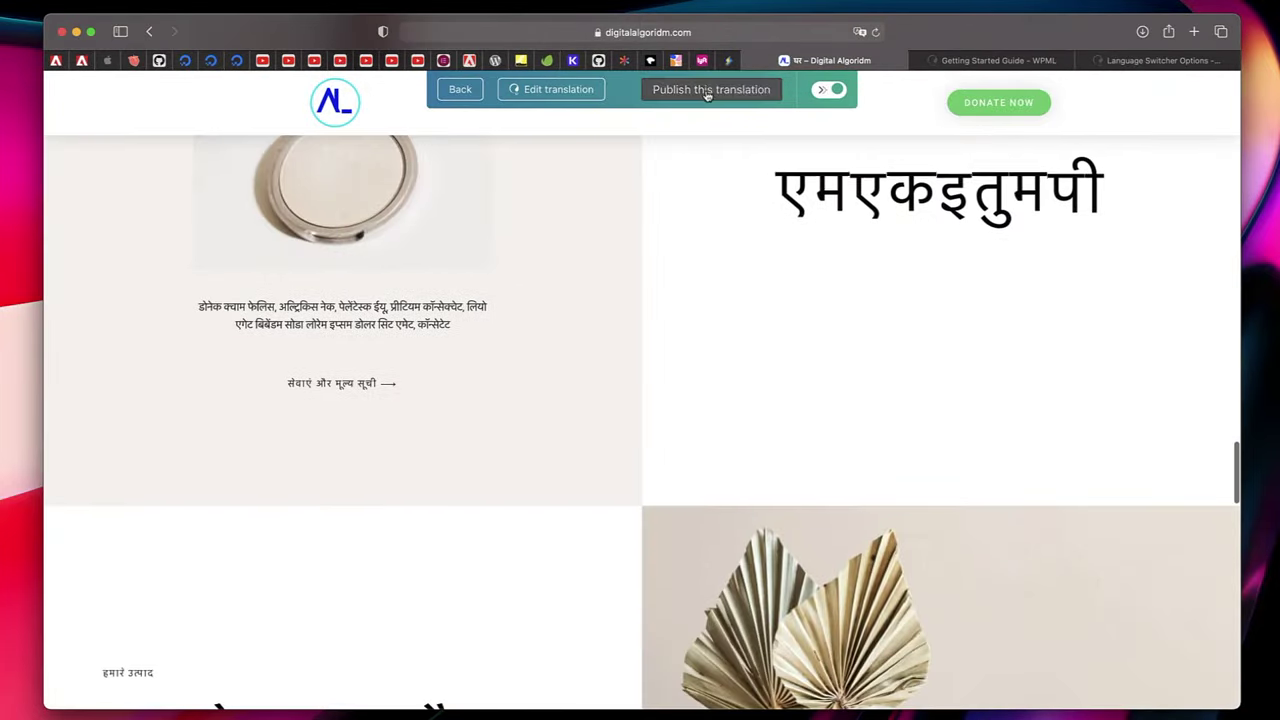
{"action": "left_click", "coordinate": [708, 90]}
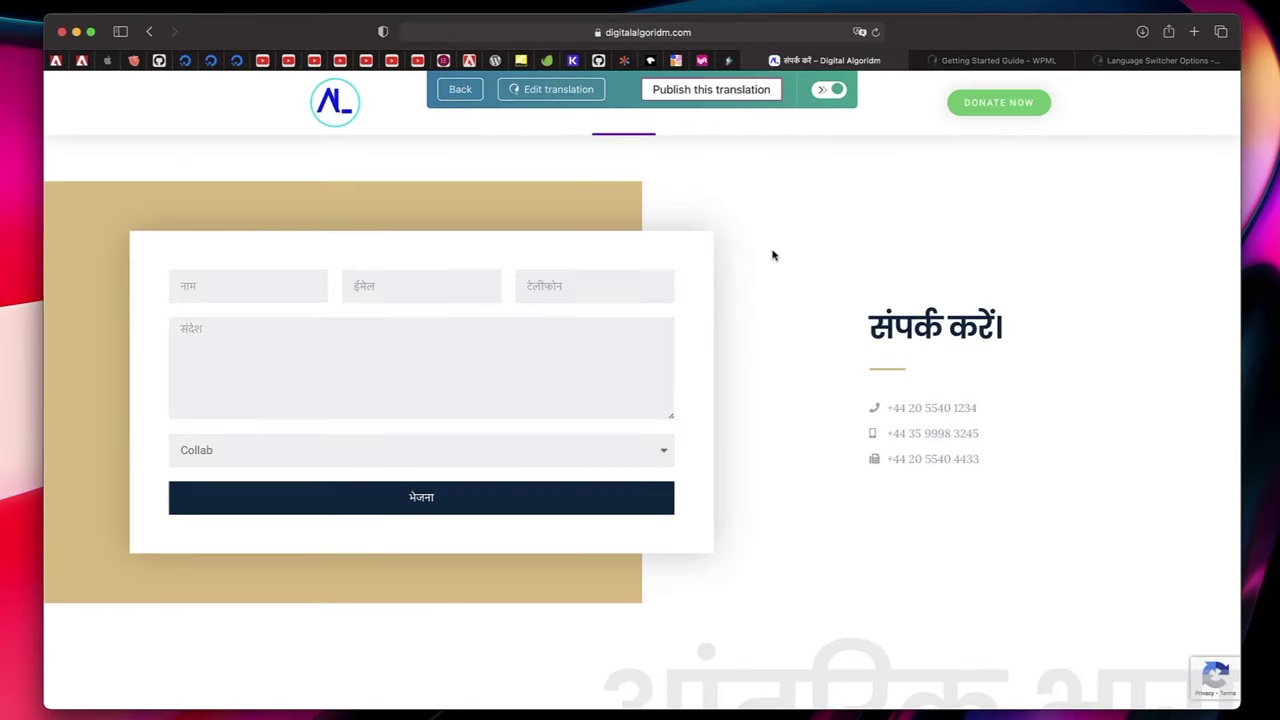
- Check the translated fields of the Contact Us form and open the page's translation at its "Collab|collab" entry for editing
{"action": "left_click", "coordinate": [220, 281]}
{"action": "left_click", "coordinate": [347, 387]}
{"action": "left_click", "coordinate": [222, 292]}
{"action": "left_click", "coordinate": [394, 441]}
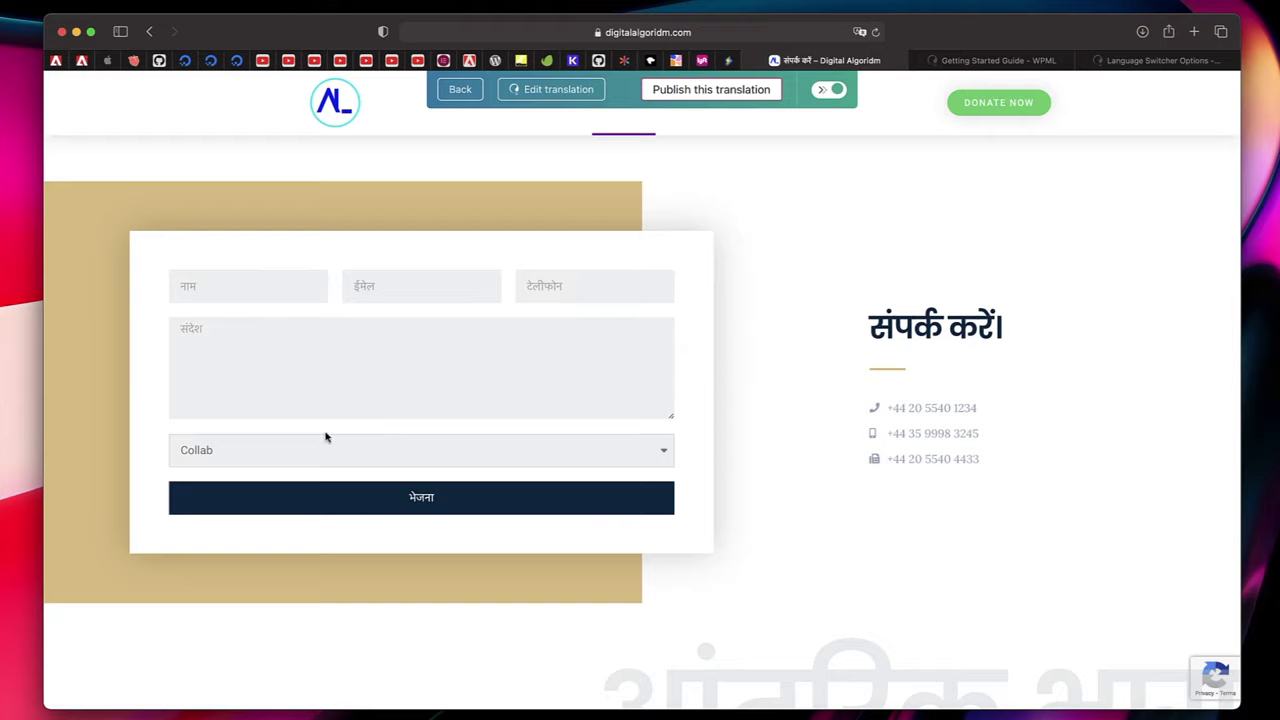
{"action": "left_click", "coordinate": [543, 97]}
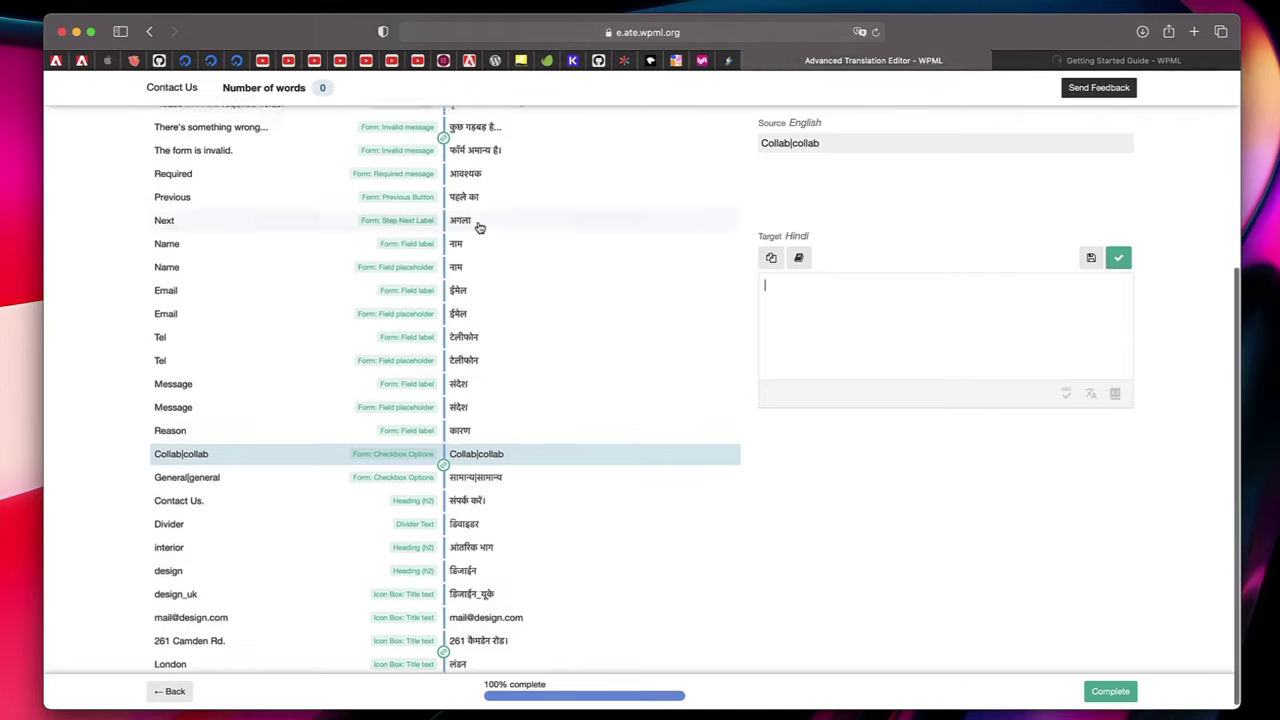
{"action": "scroll", "coordinate": [362, 215], "scroll_direction": "up", "scroll_amount": 5}
{"action": "scroll", "coordinate": [325, 462], "scroll_direction": "down", "scroll_amount": 5}
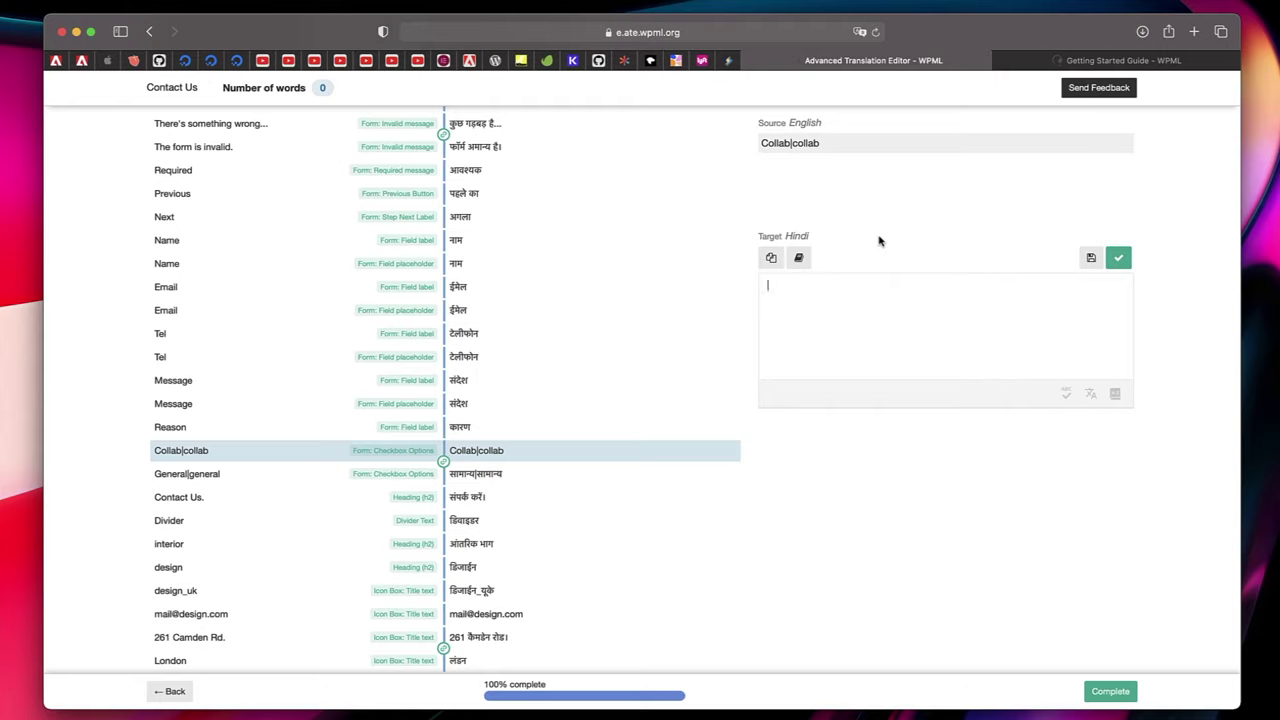
- Using Hindi keyboard input, set the translation of the "Collab|collab" form option to "कोलेबोरेशन" and accept it
{"action": "left_click", "coordinate": [985, 0]}
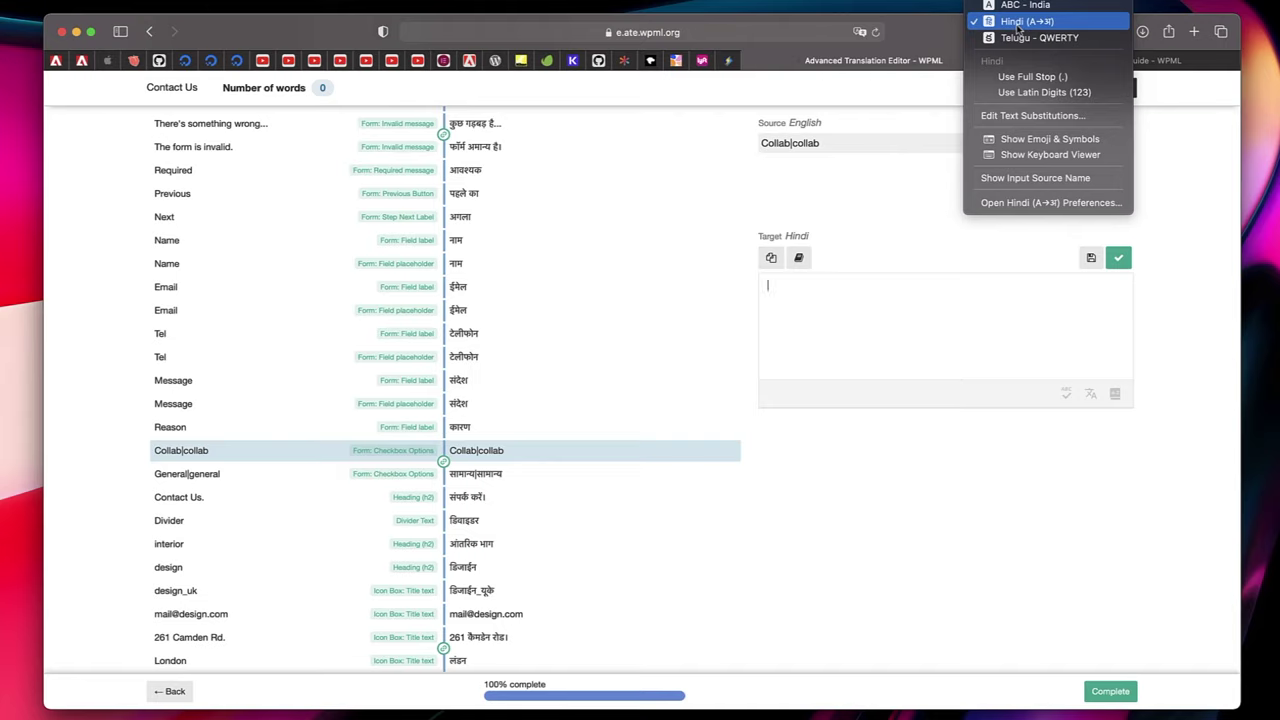
{"action": "left_click", "coordinate": [786, 311]}
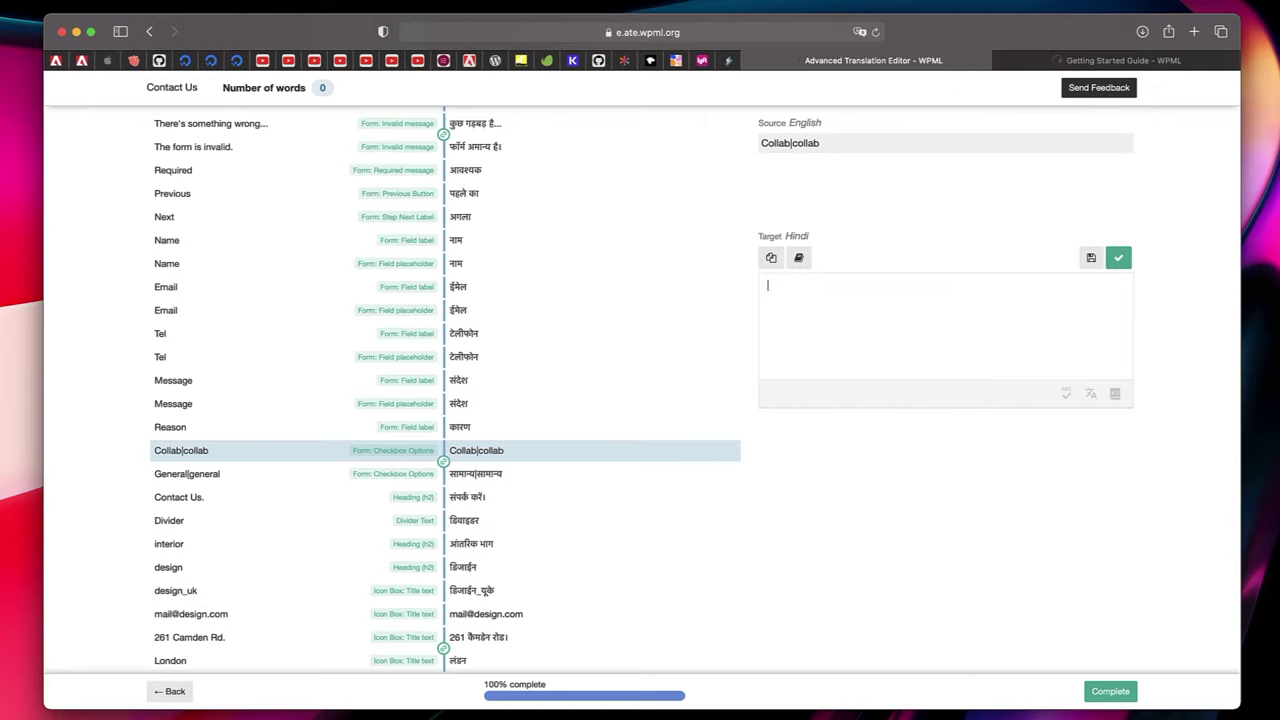
{"action": "type", "text": "colebore"}
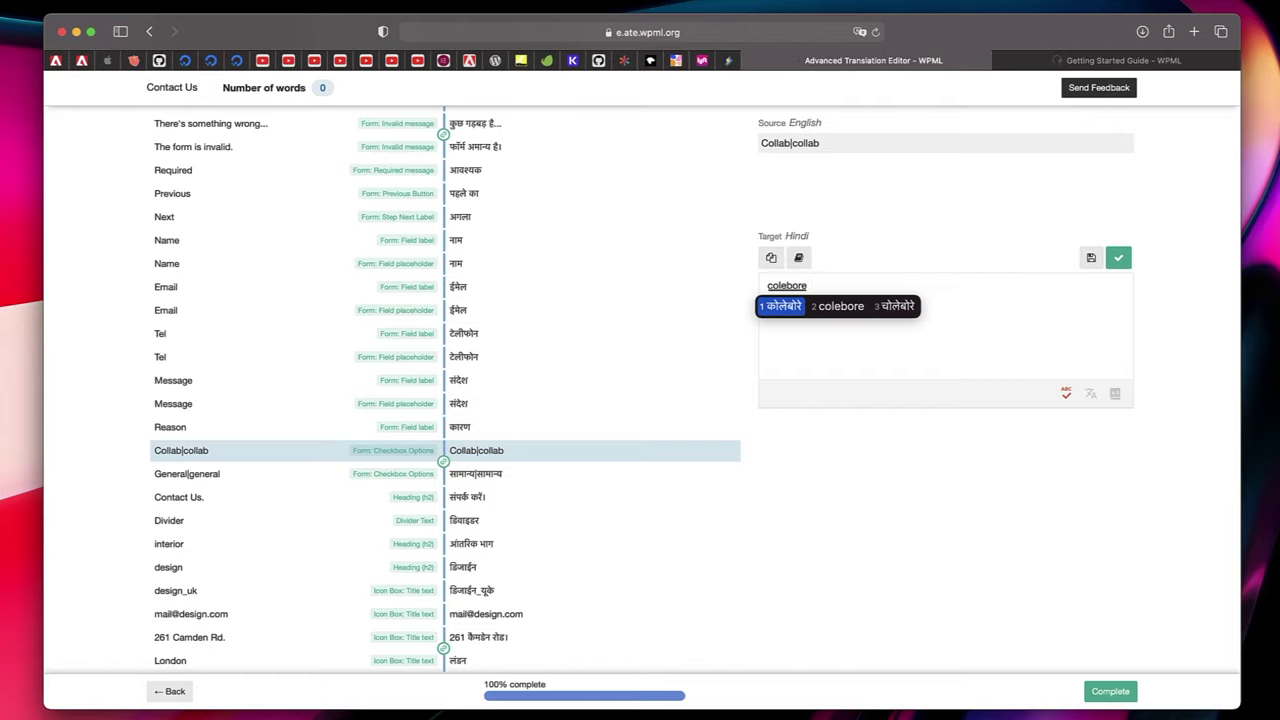
{"action": "type", "text": "shan"}
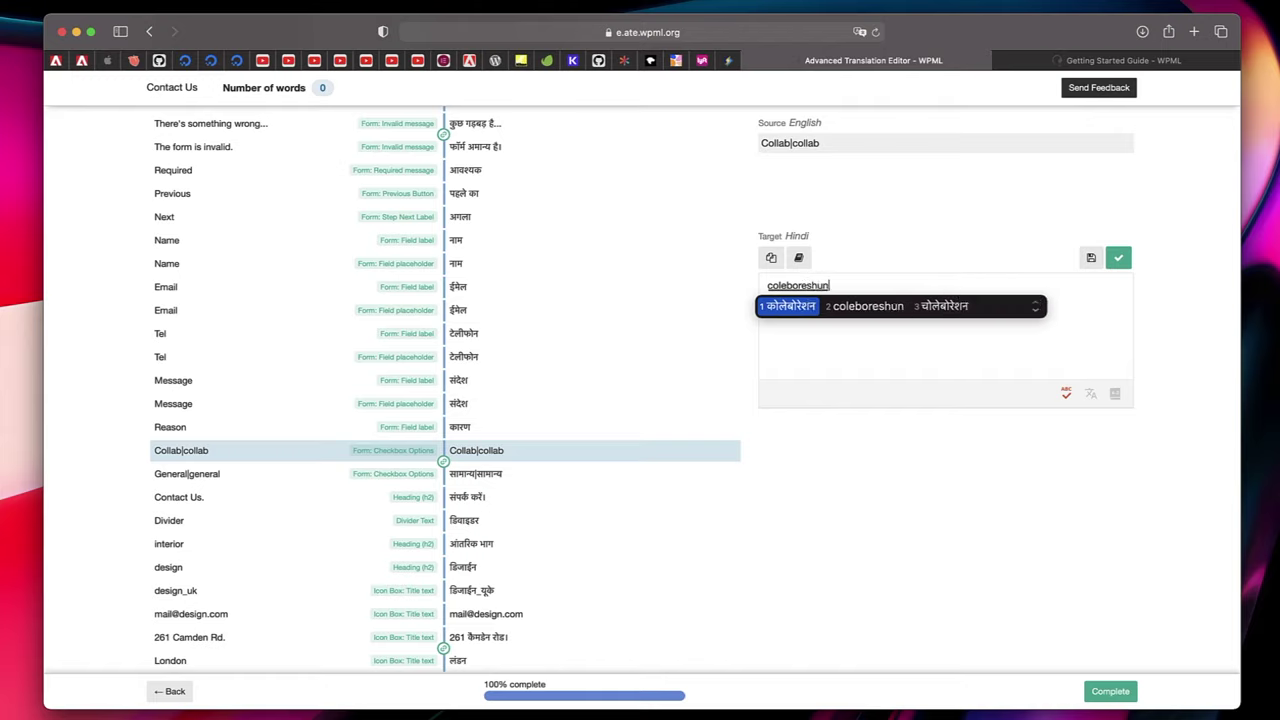
{"action": "left_click", "coordinate": [803, 308]}
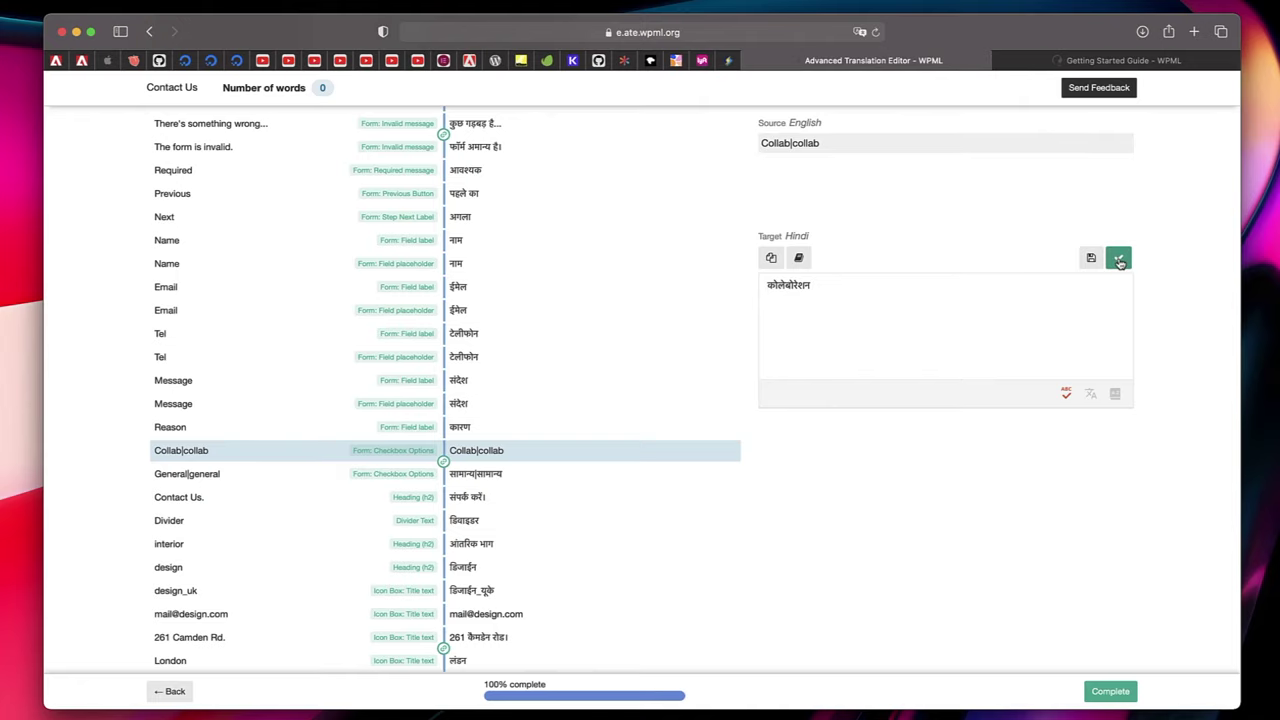
{"action": "left_click", "coordinate": [1118, 258]}
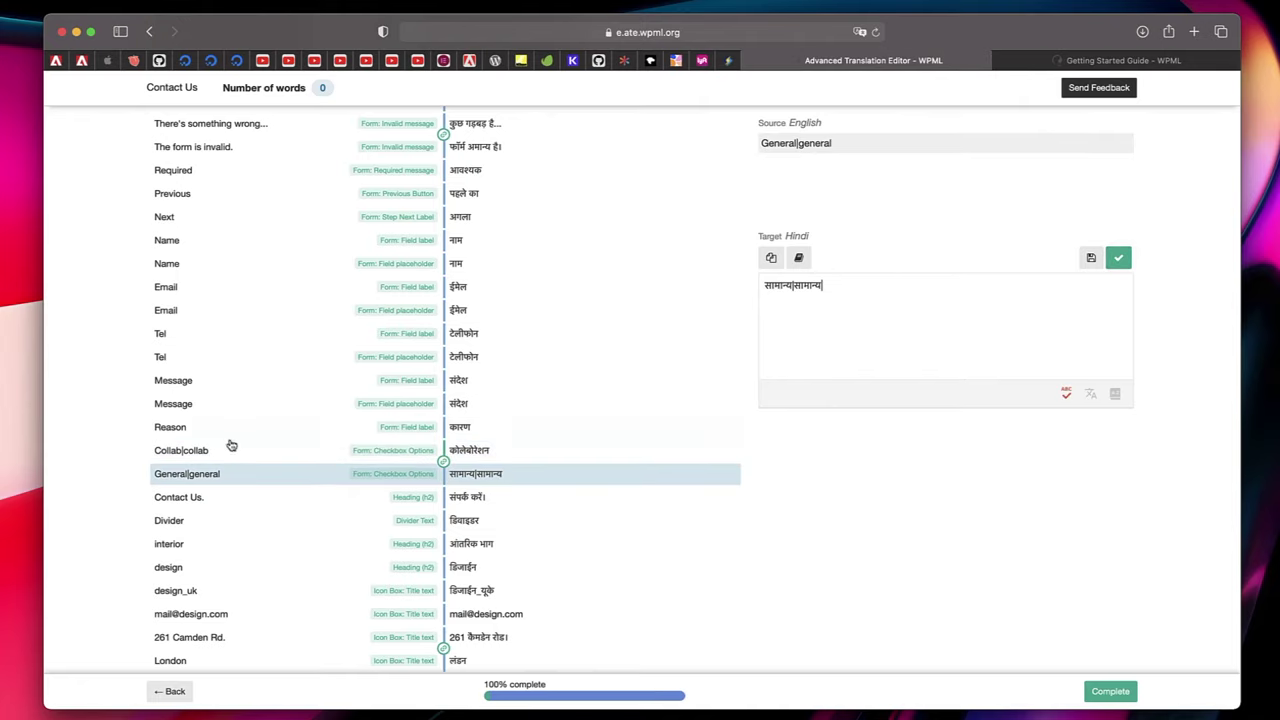
- Check the translated email subject of the contact form, complete the Contact Us translation, and publish it
{"action": "scroll", "coordinate": [506, 397], "scroll_direction": "up", "scroll_amount": 6}
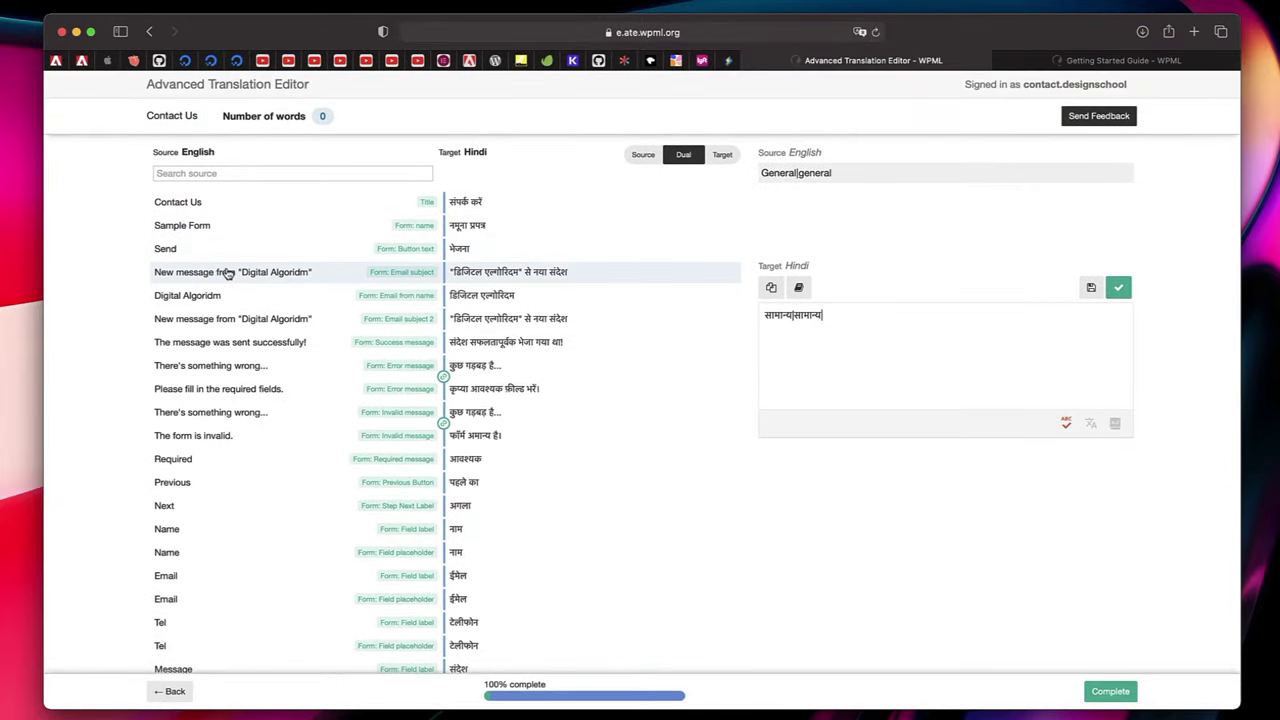
{"action": "left_click", "coordinate": [249, 277]}
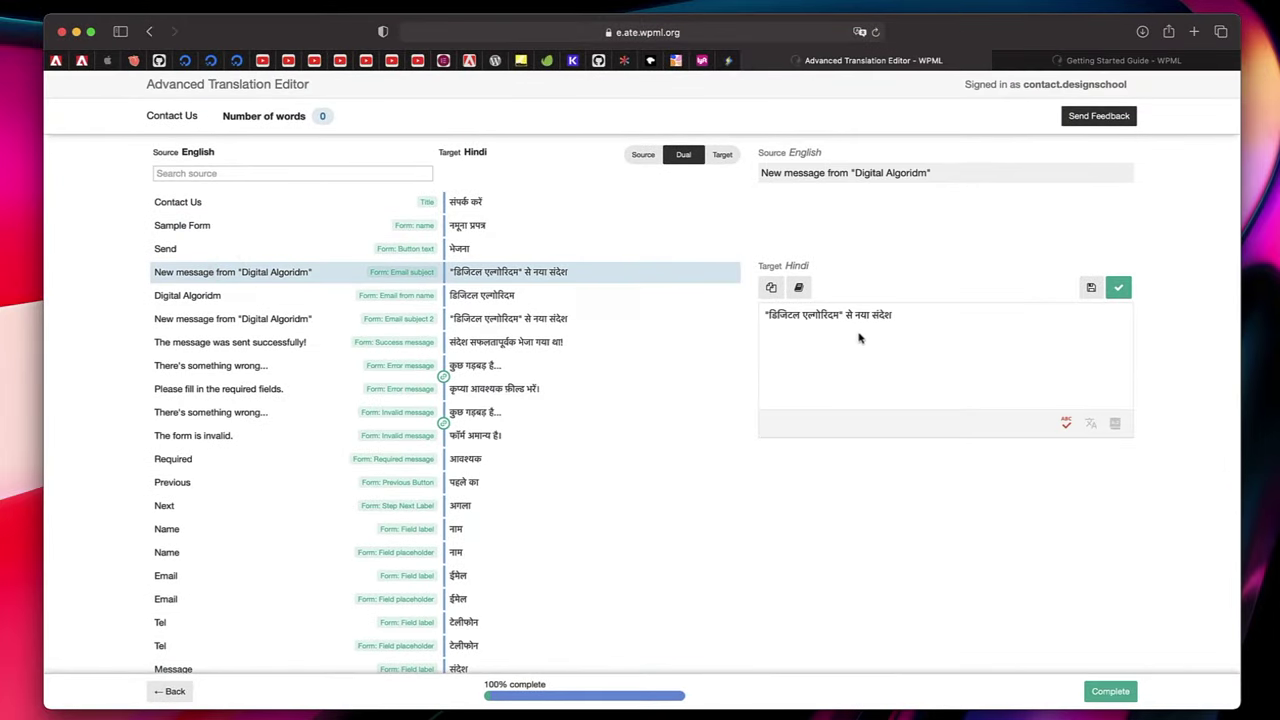
{"action": "double_click", "coordinate": [884, 314]}
{"action": "left_click", "coordinate": [1111, 681]}
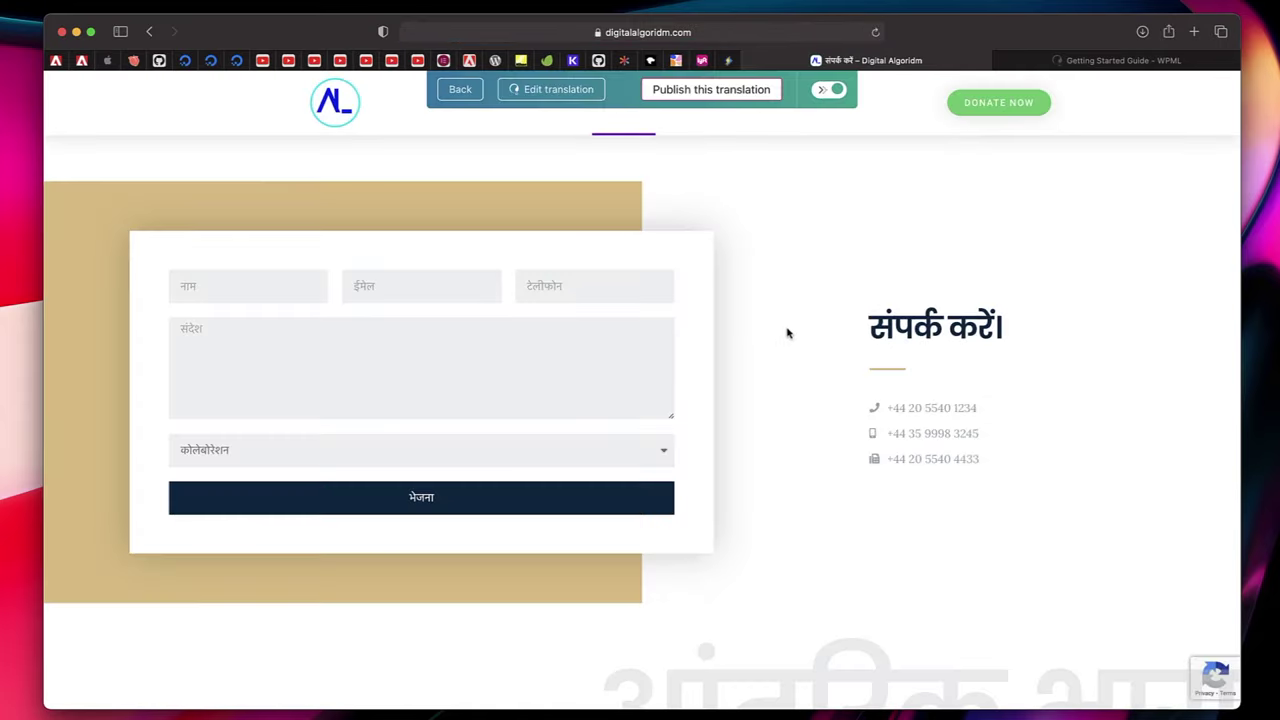
{"action": "left_click", "coordinate": [714, 90]}
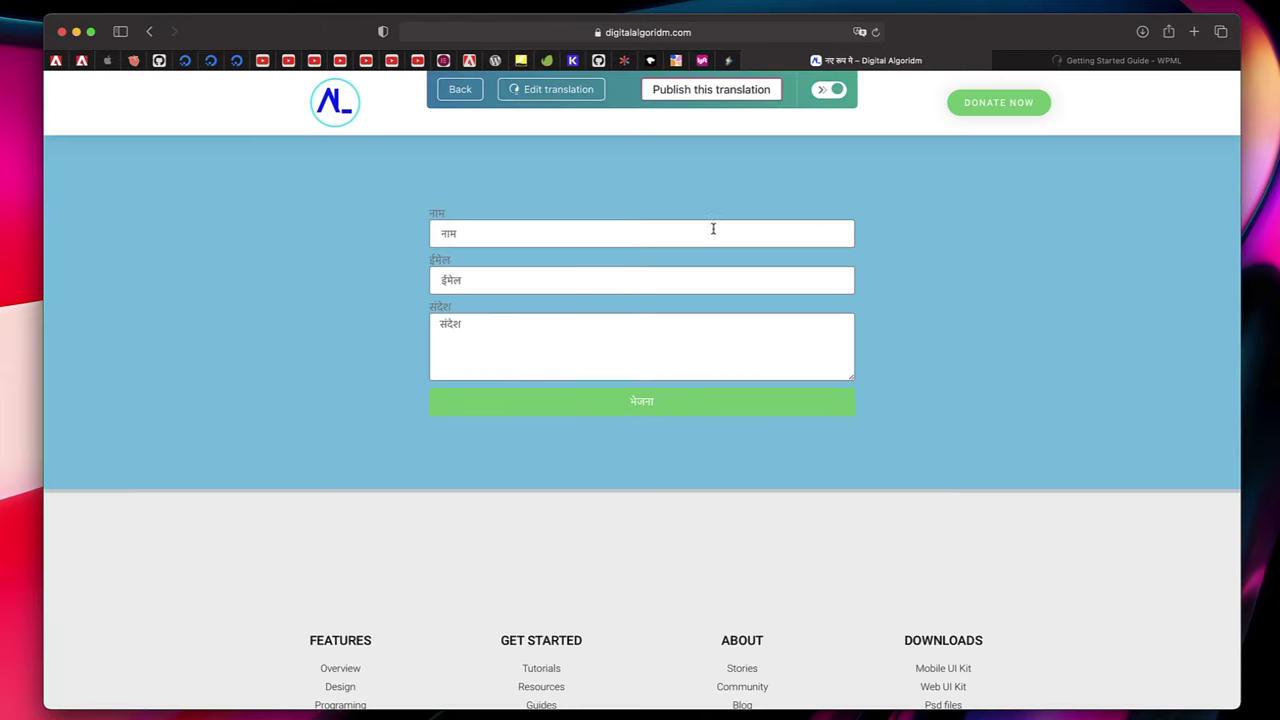
- Review and publish the Hindi translations of the remaining pages: the simple contact form page, About Us and Portfolio
{"action": "left_click", "coordinate": [716, 100]}
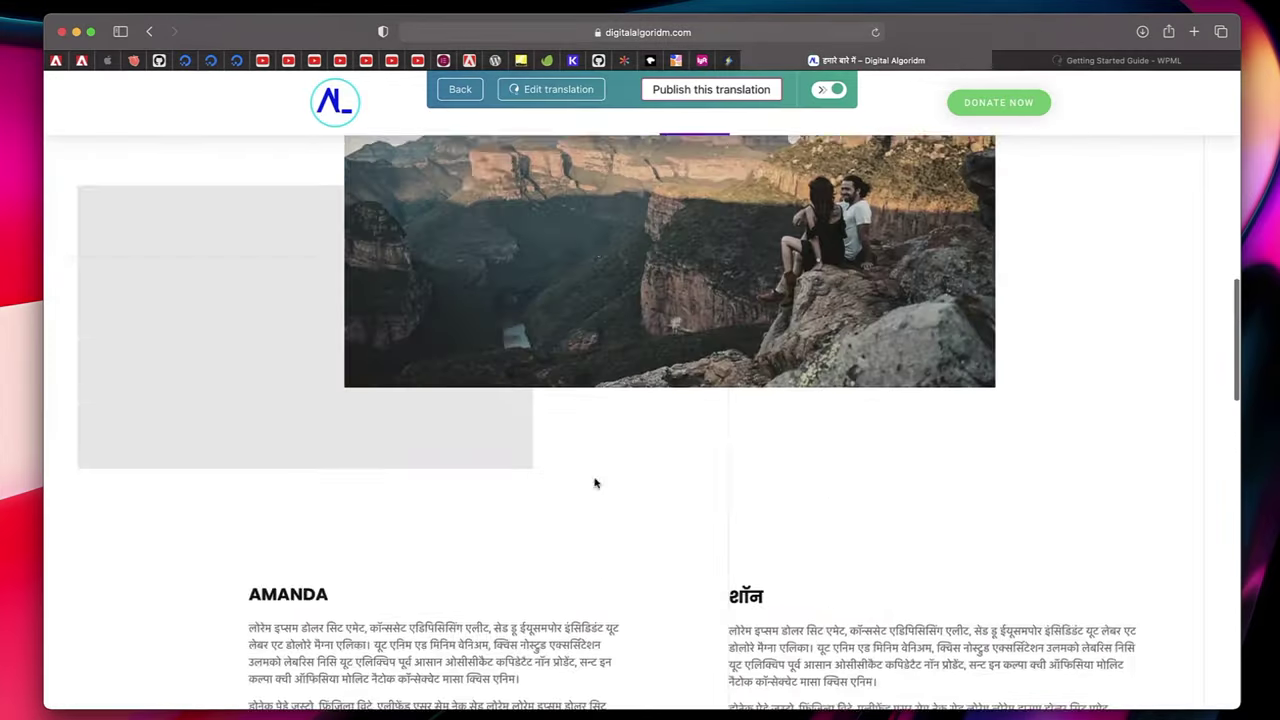
{"action": "left_click", "coordinate": [712, 90]}
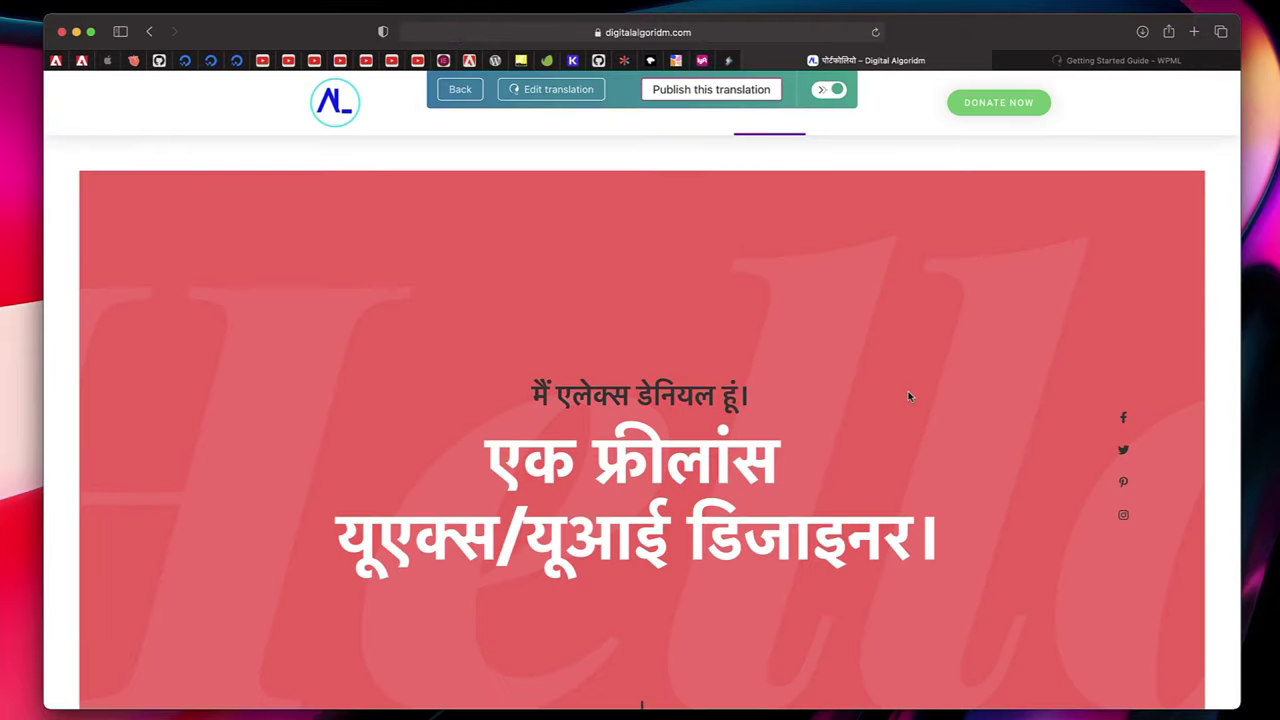
{"action": "scroll", "coordinate": [908, 397], "scroll_direction": "down", "scroll_amount": 10}
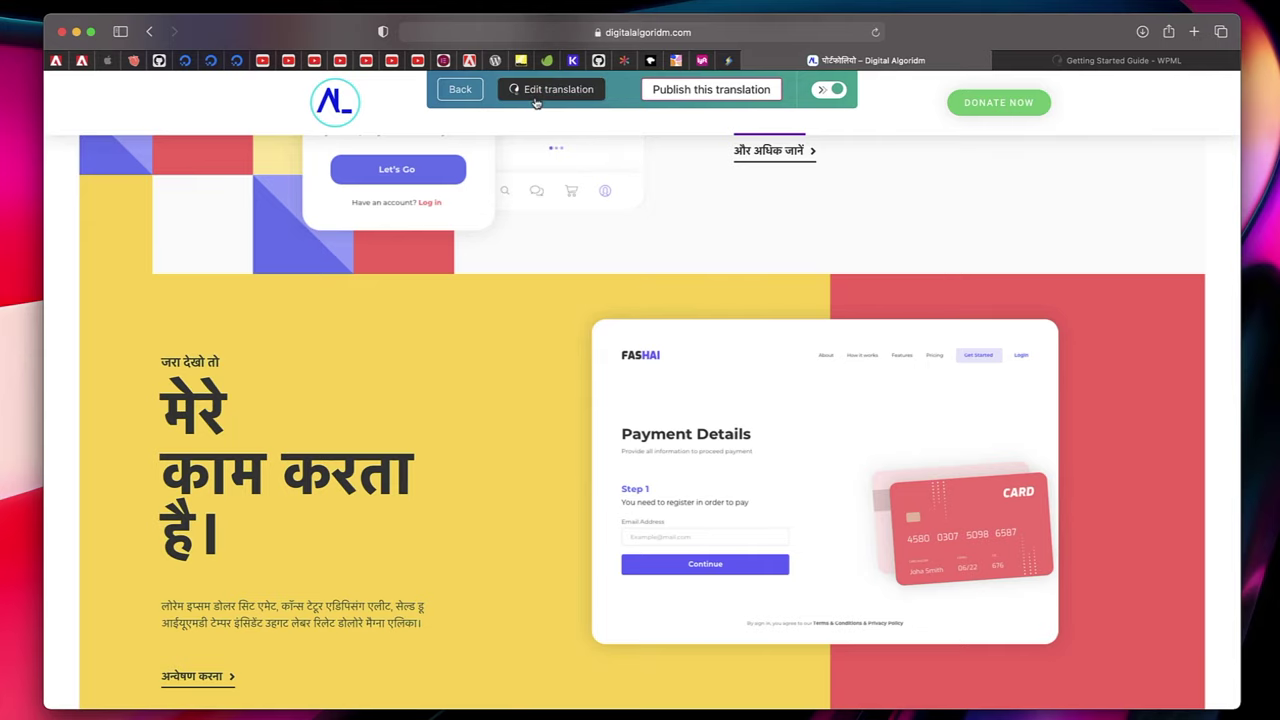
{"action": "left_click", "coordinate": [690, 89]}
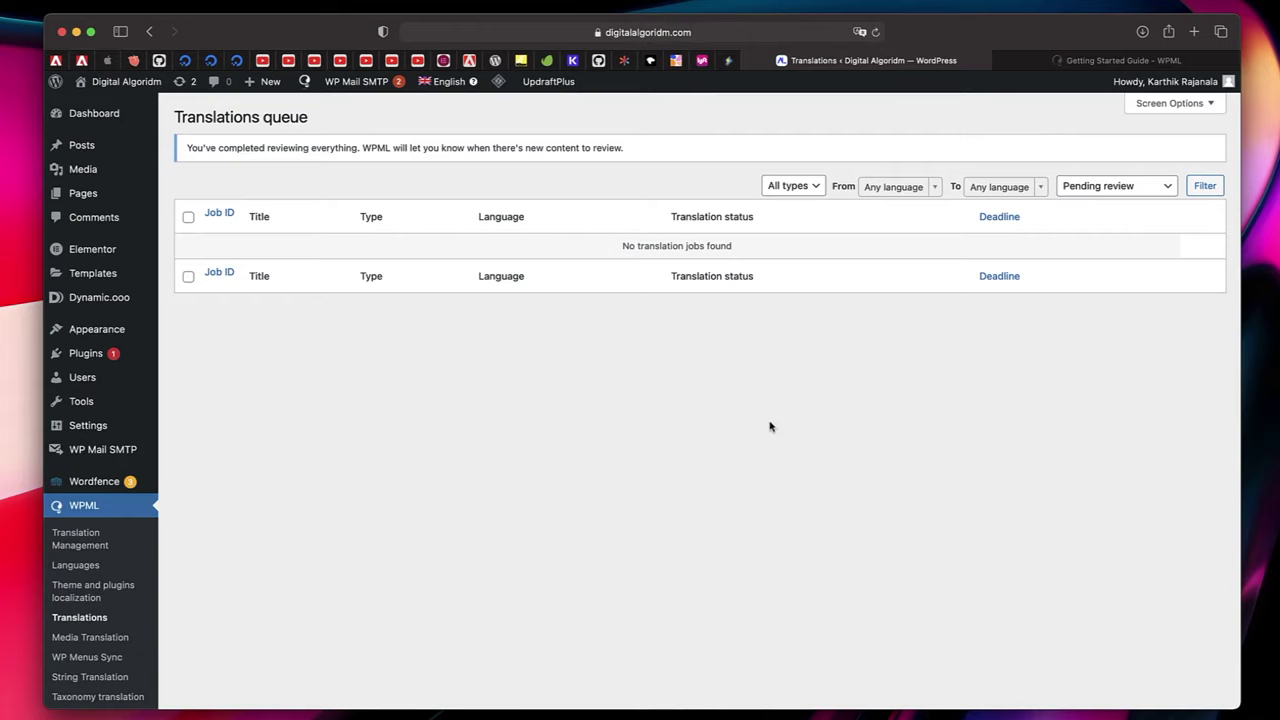
- Go to Translation Management, visit the live site from there, and switch the home page to Hindi with the footer language switcher
{"action": "left_click", "coordinate": [88, 538]}
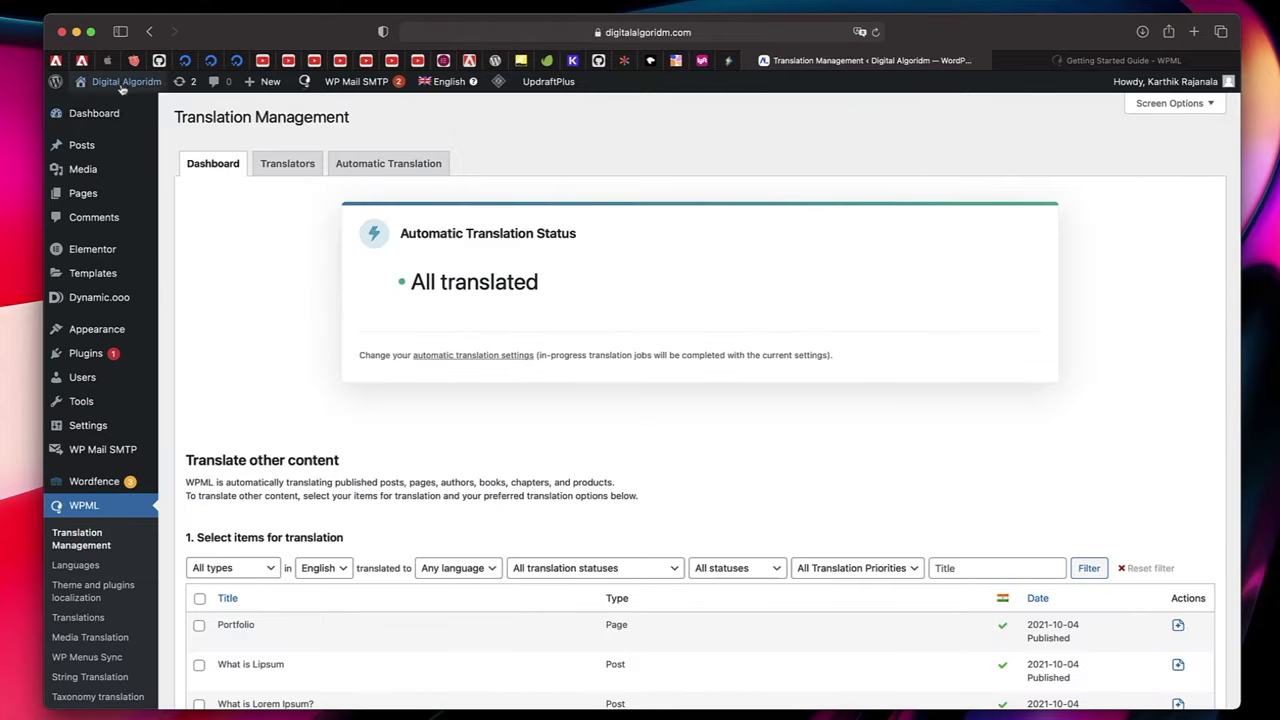
{"action": "mouse_move", "coordinate": [118, 85]}
{"action": "left_click", "coordinate": [96, 107]}
{"action": "scroll", "coordinate": [526, 380], "scroll_direction": "down", "scroll_amount": 15}
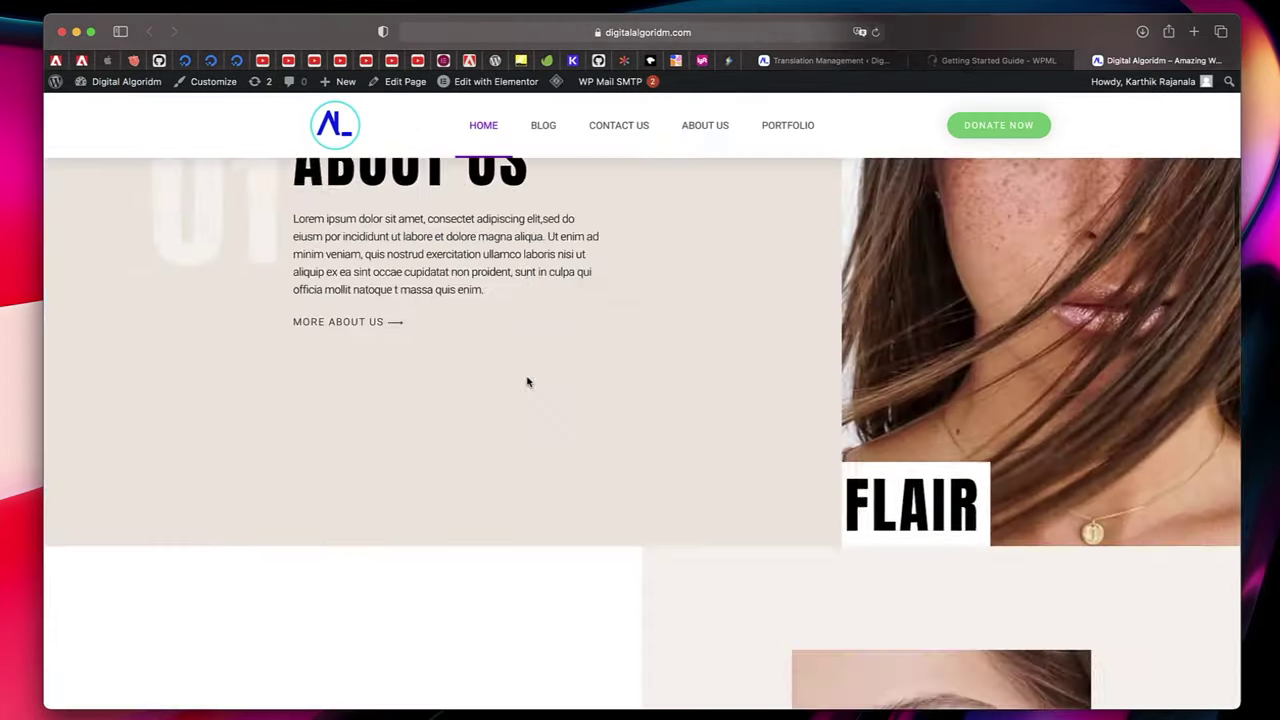
{"action": "scroll", "coordinate": [526, 378], "scroll_direction": "down", "scroll_amount": 10}
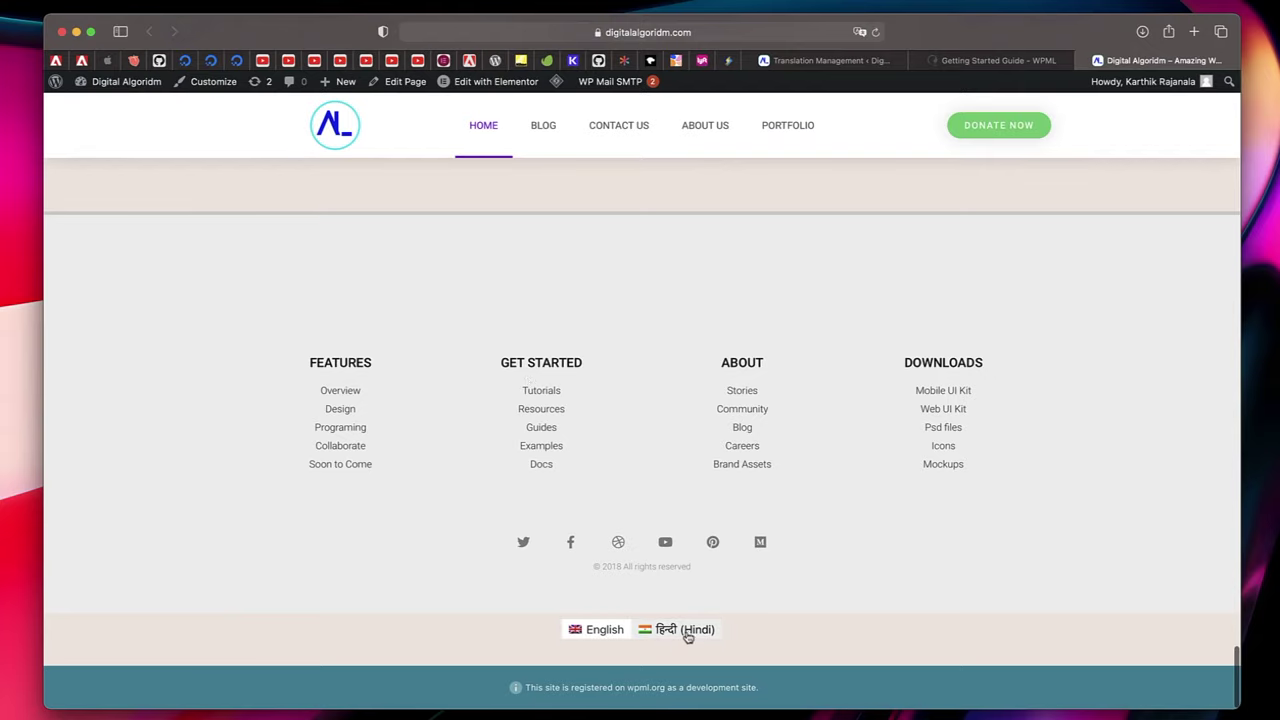
{"action": "left_click", "coordinate": [688, 632]}
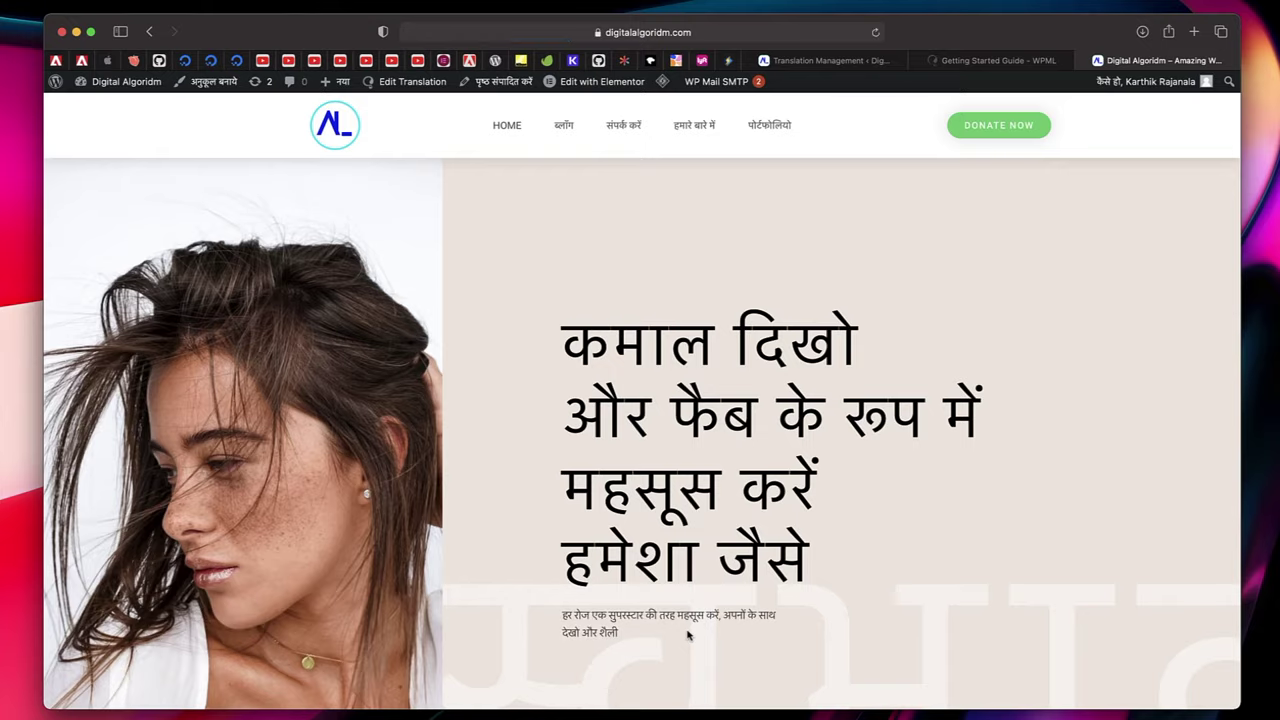
- Examine the Hindi home page from header to footer, including its menu, section texts and language switcher
{"action": "scroll", "coordinate": [727, 379], "scroll_direction": "down", "scroll_amount": 5}
{"action": "scroll", "coordinate": [727, 379], "scroll_direction": "down", "scroll_amount": 3}
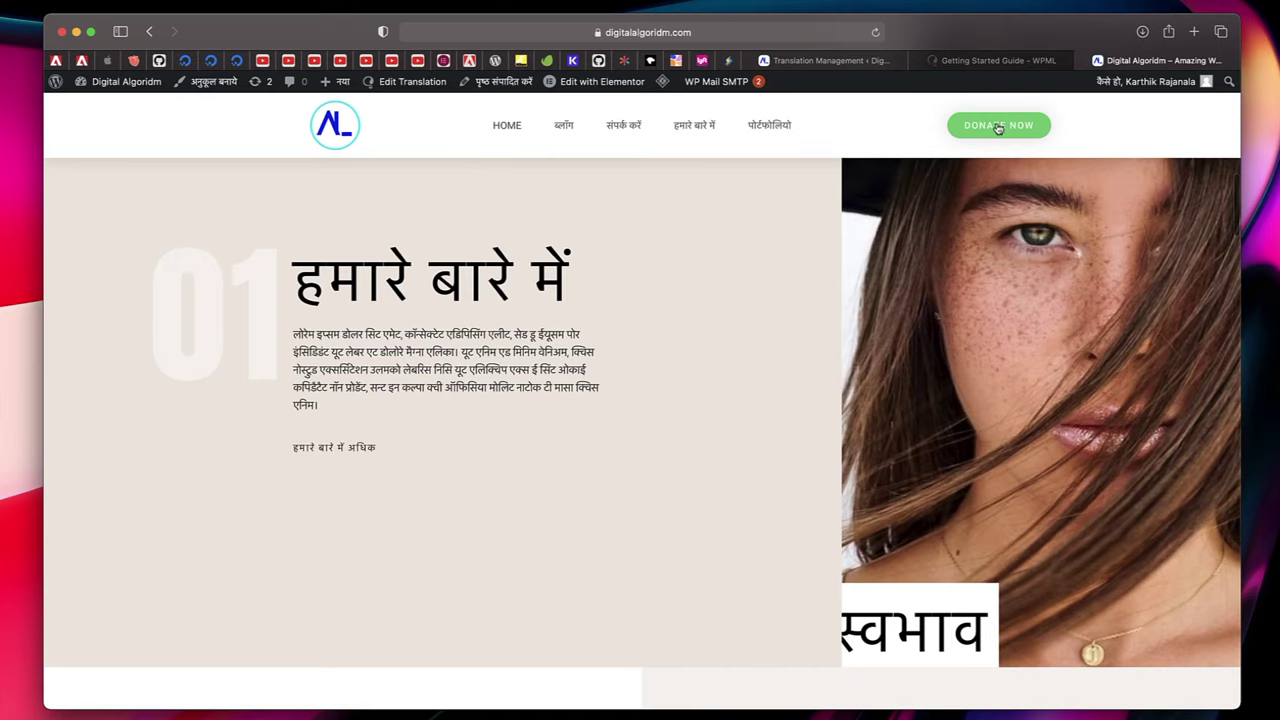
{"action": "scroll", "coordinate": [775, 505], "scroll_direction": "down", "scroll_amount": 20}
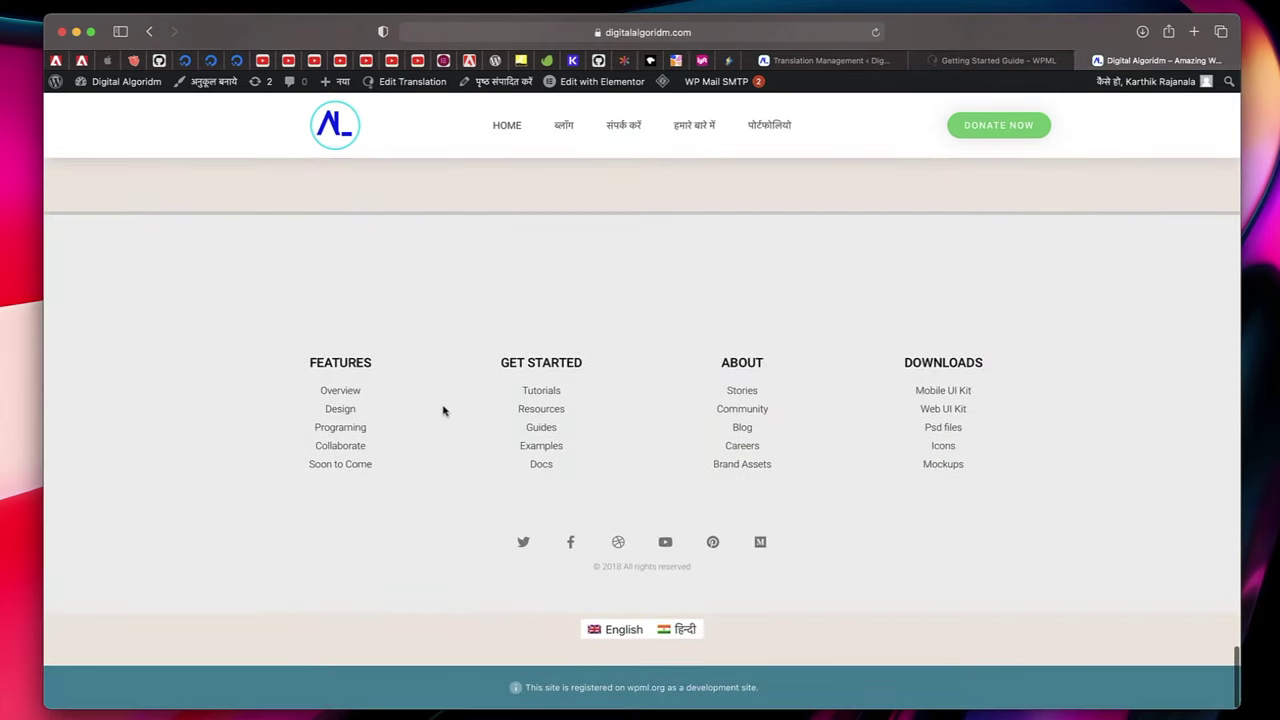
{"action": "scroll", "coordinate": [1116, 392], "scroll_direction": "up", "scroll_amount": 10}
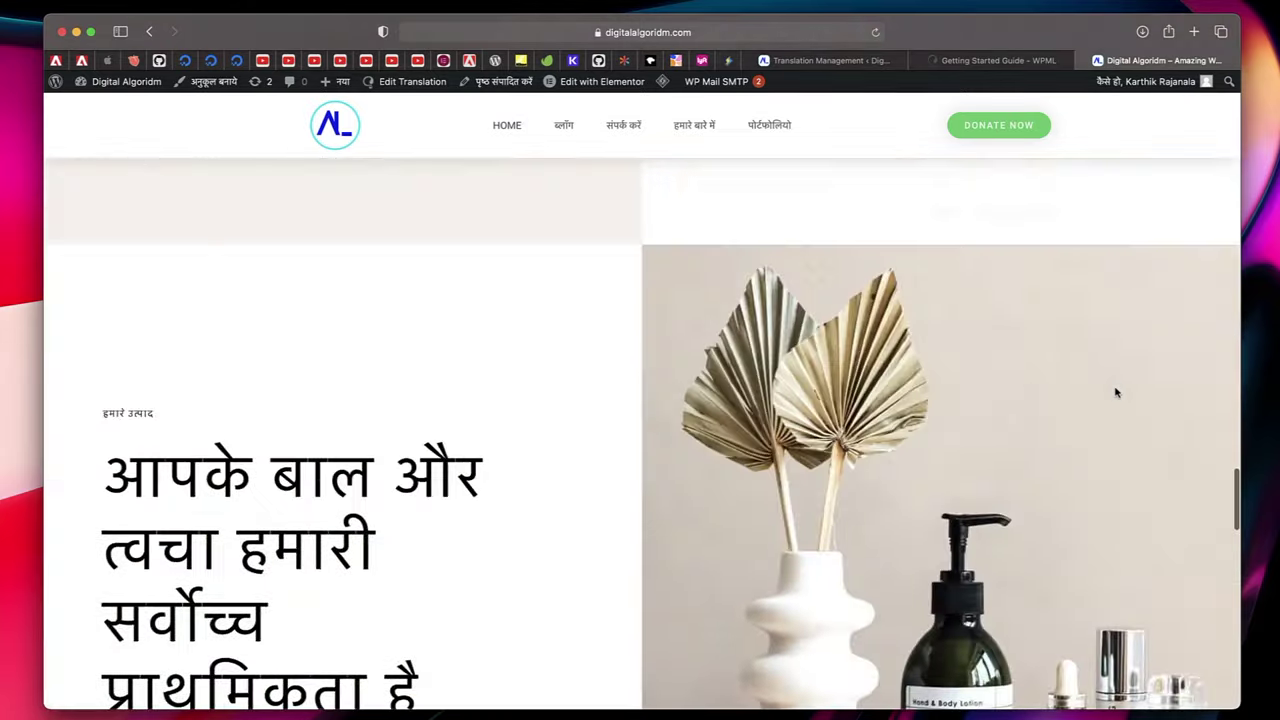
{"action": "scroll", "coordinate": [1116, 392], "scroll_direction": "down", "scroll_amount": 10}
{"action": "scroll", "coordinate": [734, 323], "scroll_direction": "up", "scroll_amount": 10}
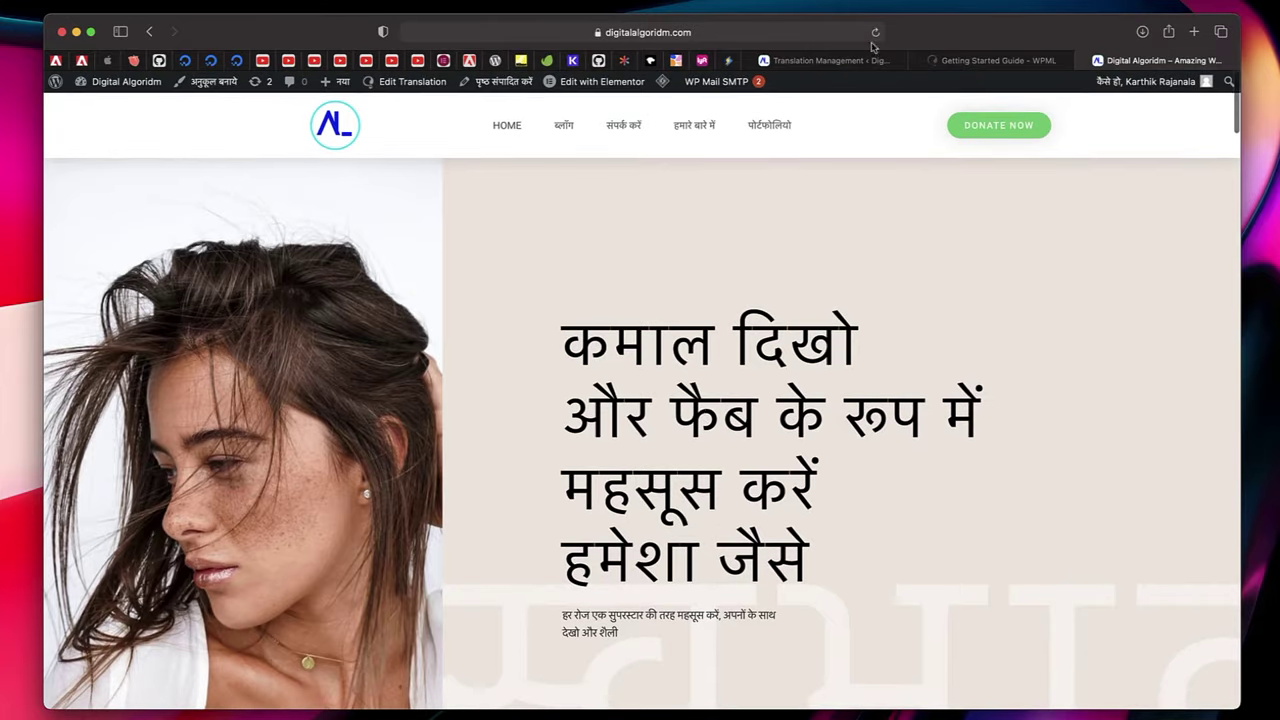
{"action": "scroll", "coordinate": [720, 370], "scroll_direction": "down", "scroll_amount": 6}
{"action": "scroll", "coordinate": [702, 415], "scroll_direction": "down", "scroll_amount": 10}
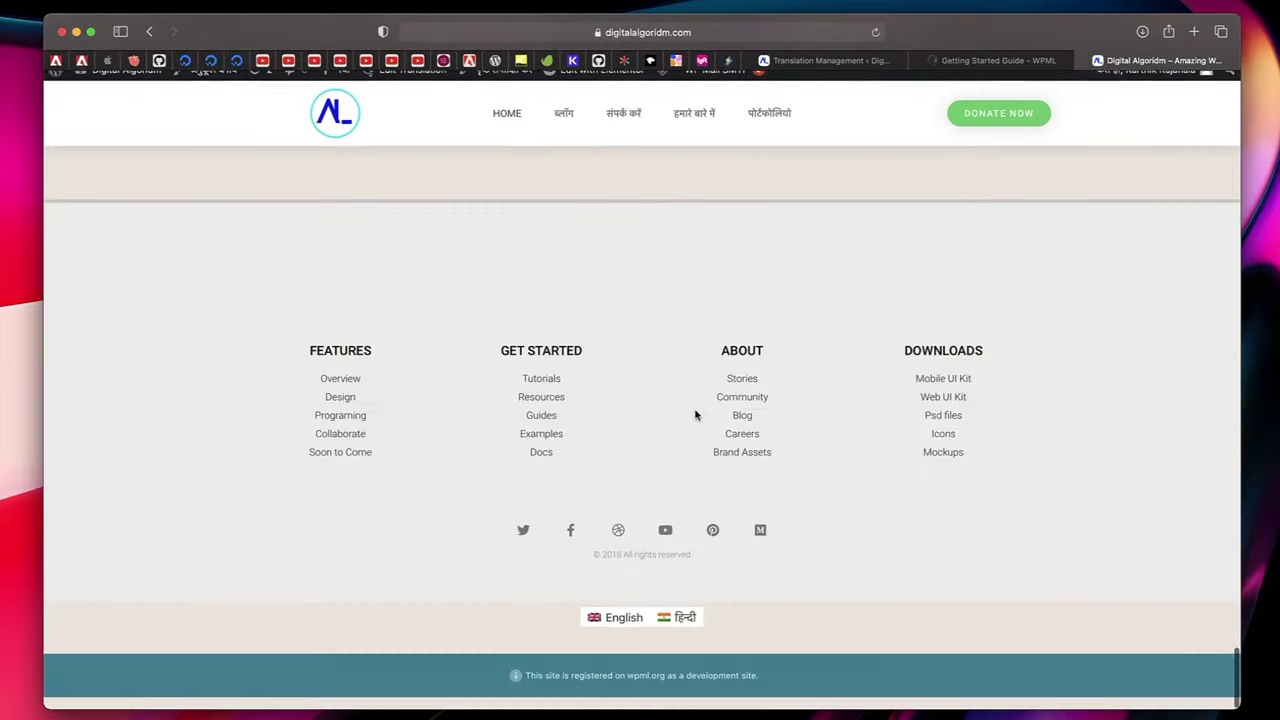
- Go to WPML's Languages settings and start a new menu language switcher for the Main Menu
{"action": "left_click", "coordinate": [838, 64]}
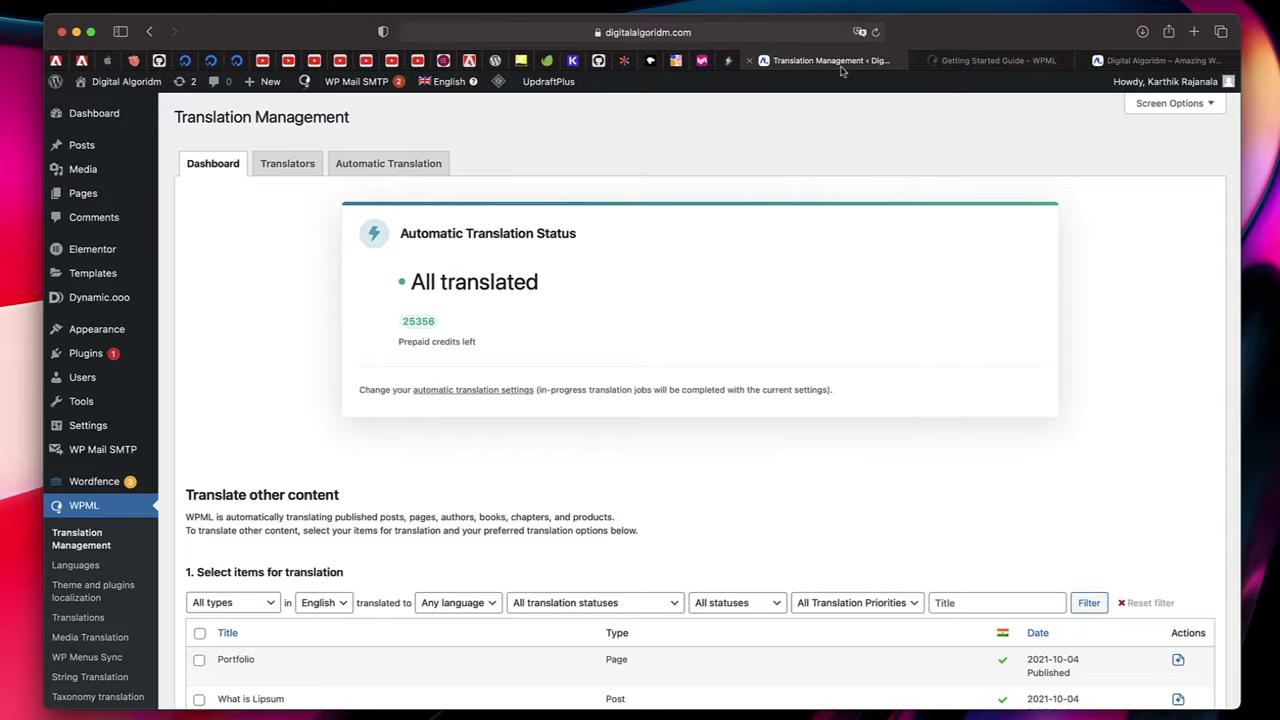
{"action": "left_click", "coordinate": [78, 566]}
{"action": "scroll", "coordinate": [296, 530], "scroll_direction": "down", "scroll_amount": 6}
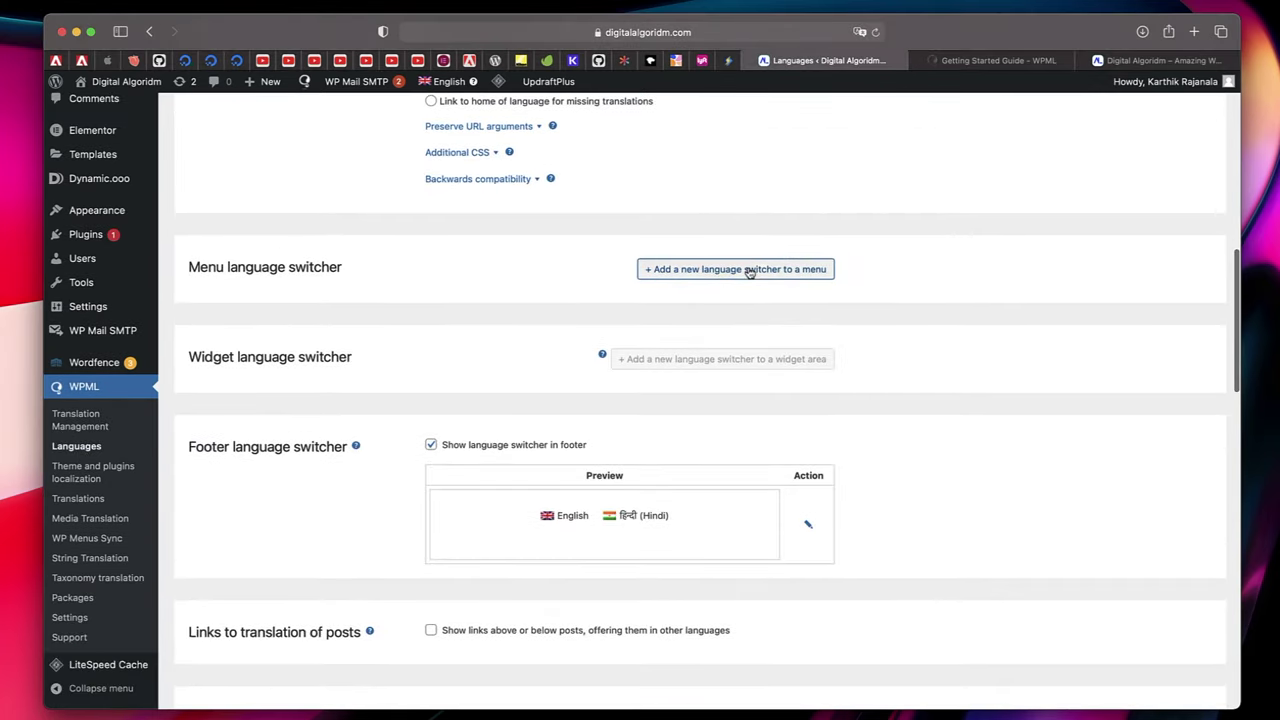
{"action": "left_click", "coordinate": [748, 270]}
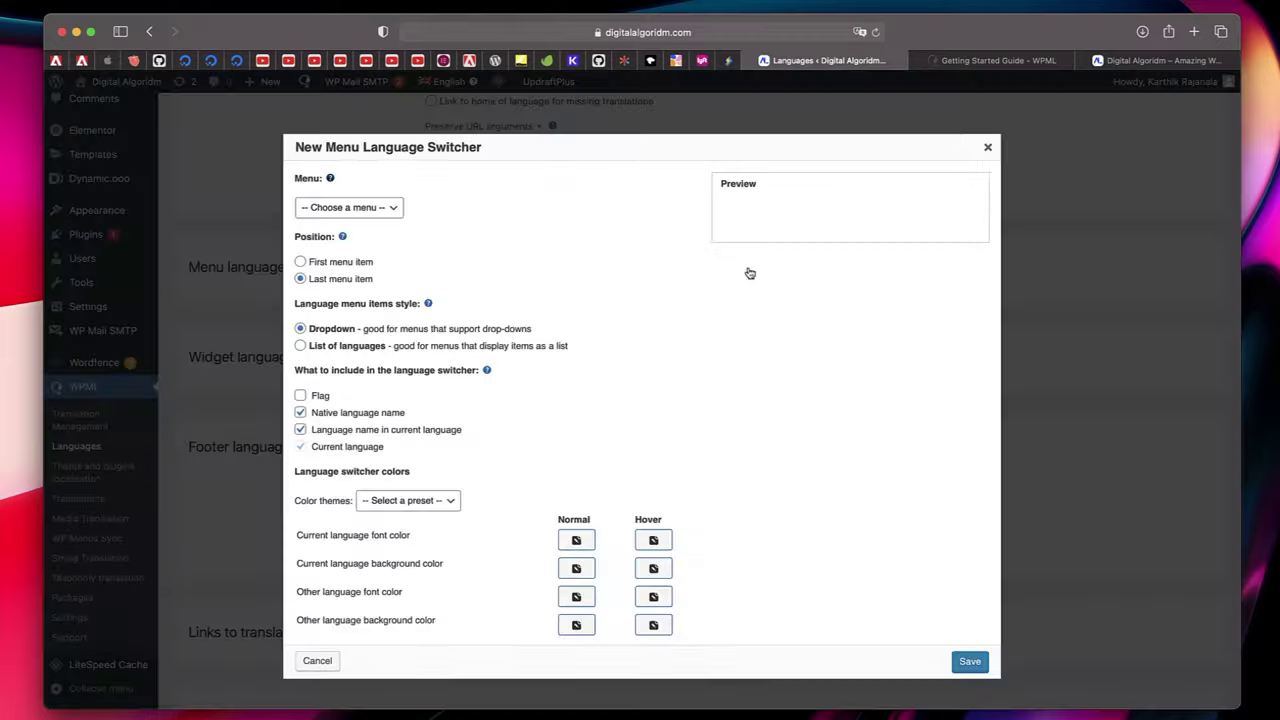
{"action": "left_click", "coordinate": [388, 207]}
{"action": "left_click", "coordinate": [347, 213]}
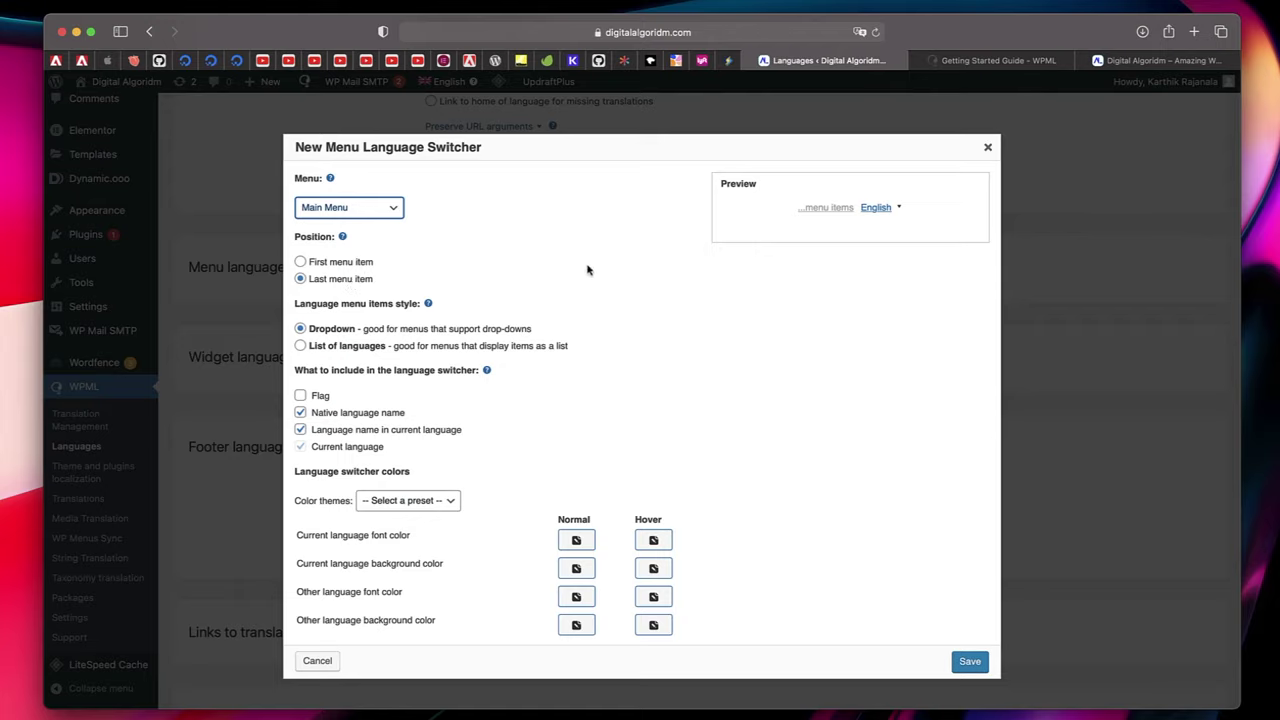
- Include the flag but not the native language name in the menu switcher, apply the Blue color theme, and save it
{"action": "left_click", "coordinate": [301, 397]}
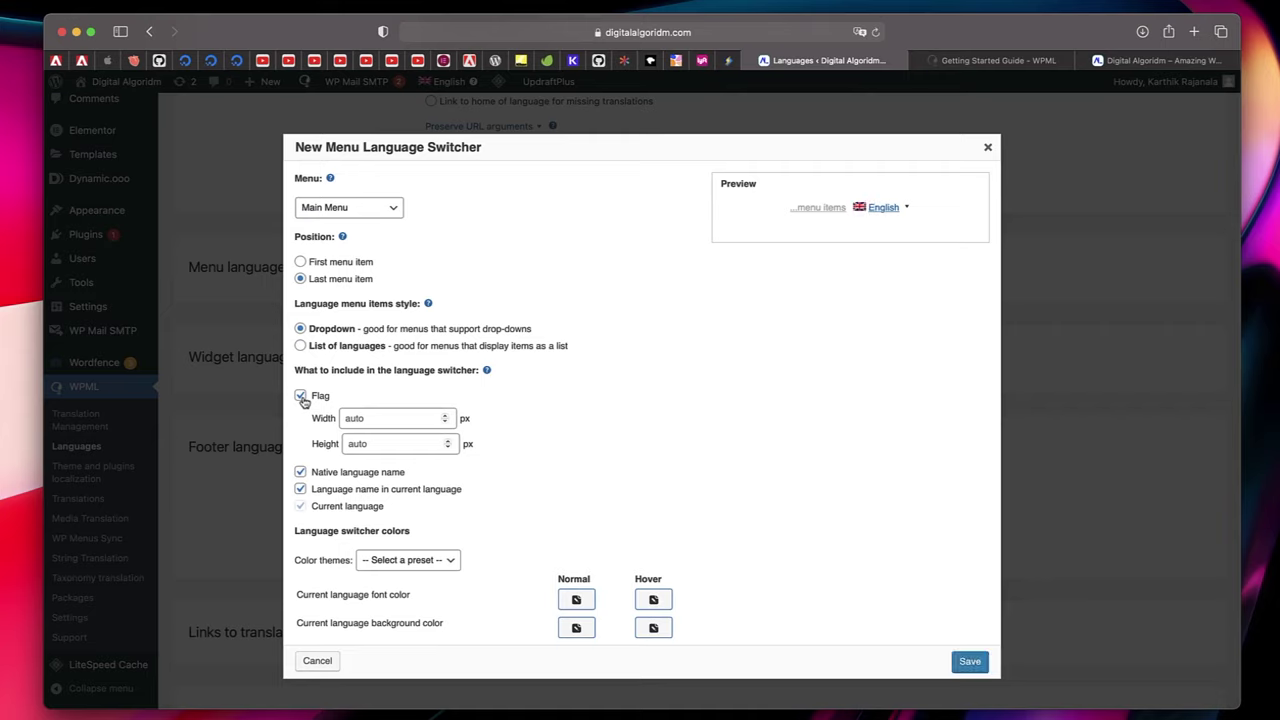
{"action": "mouse_move", "coordinate": [899, 215]}
{"action": "key", "text": "space"}
{"action": "left_click", "coordinate": [406, 560]}
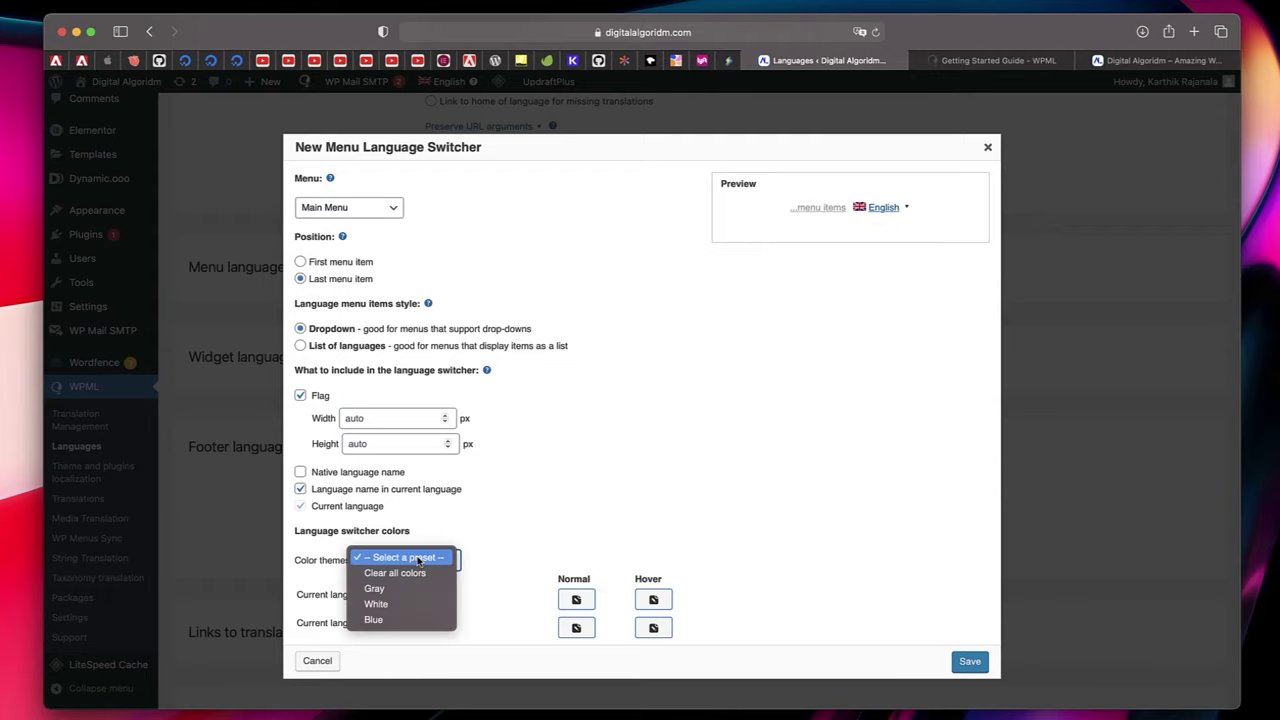
{"action": "left_click", "coordinate": [385, 620]}
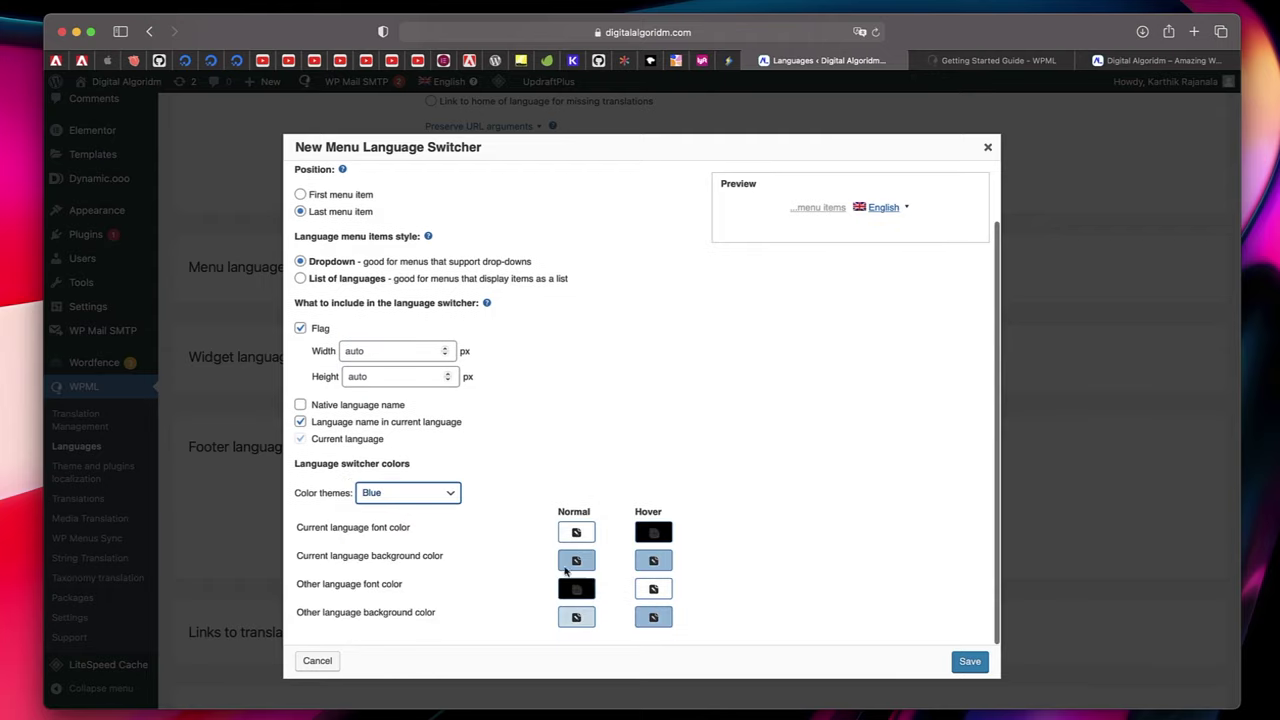
{"action": "left_click", "coordinate": [970, 663]}
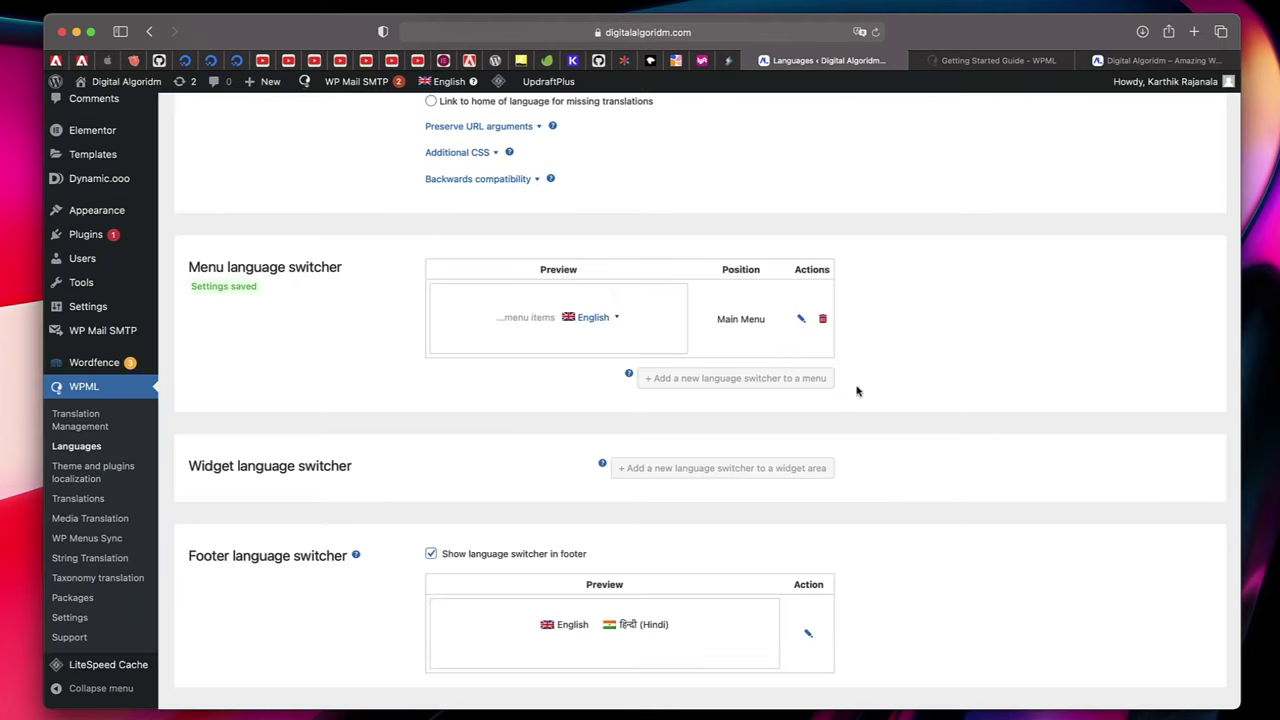
- Turn off the language switcher in the site footer
{"action": "scroll", "coordinate": [851, 385], "scroll_direction": "down", "scroll_amount": 3}
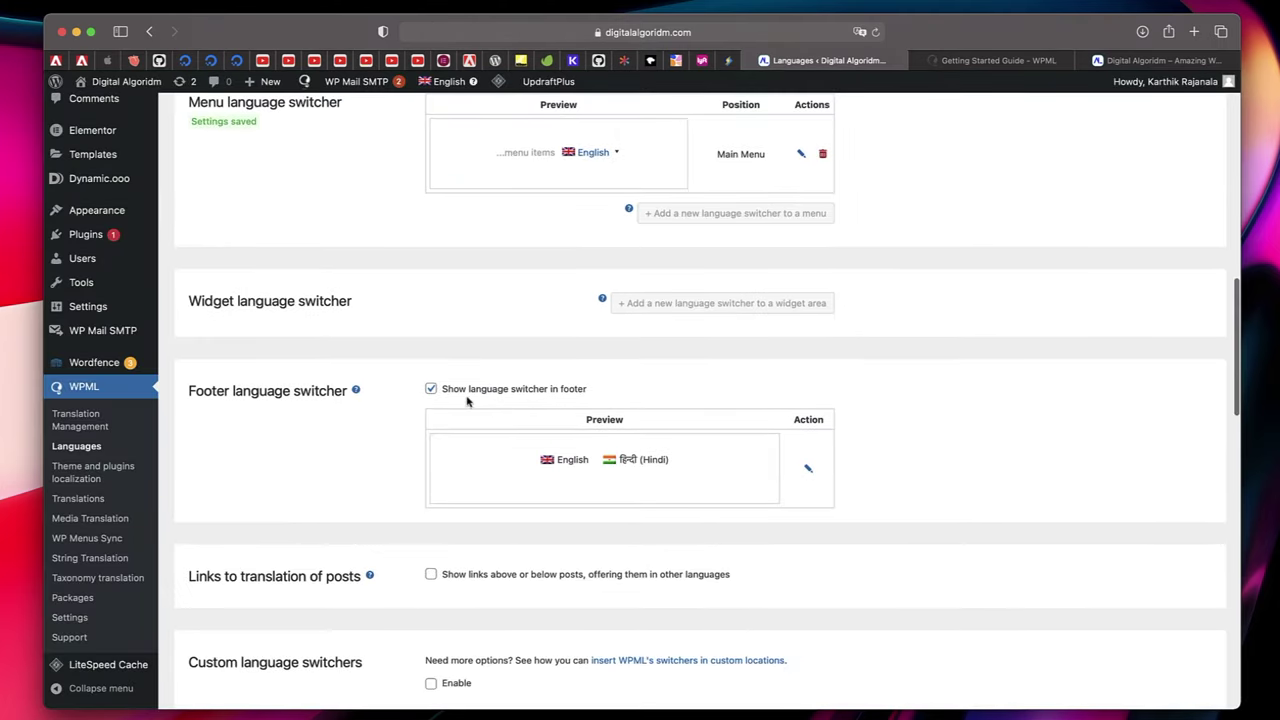
{"action": "scroll", "coordinate": [430, 350], "scroll_direction": "up", "scroll_amount": 1}
{"action": "scroll", "coordinate": [426, 323], "scroll_direction": "up", "scroll_amount": 2}
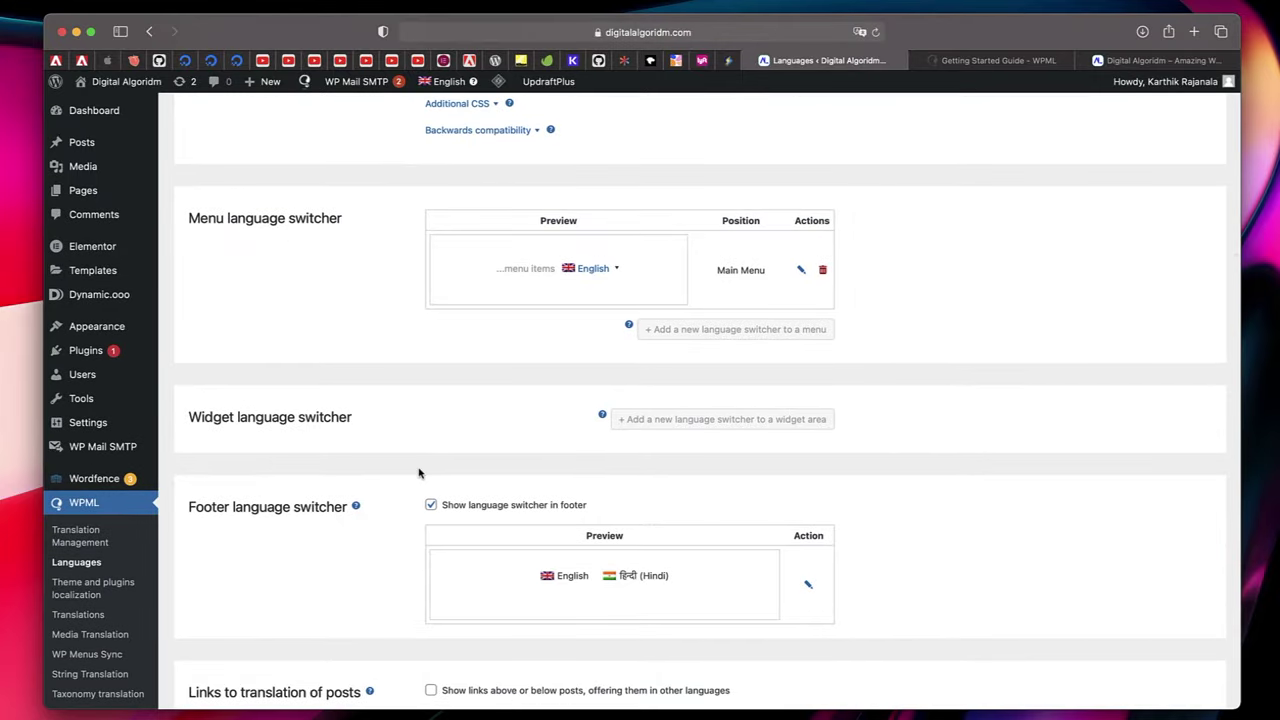
{"action": "left_click", "coordinate": [430, 505]}
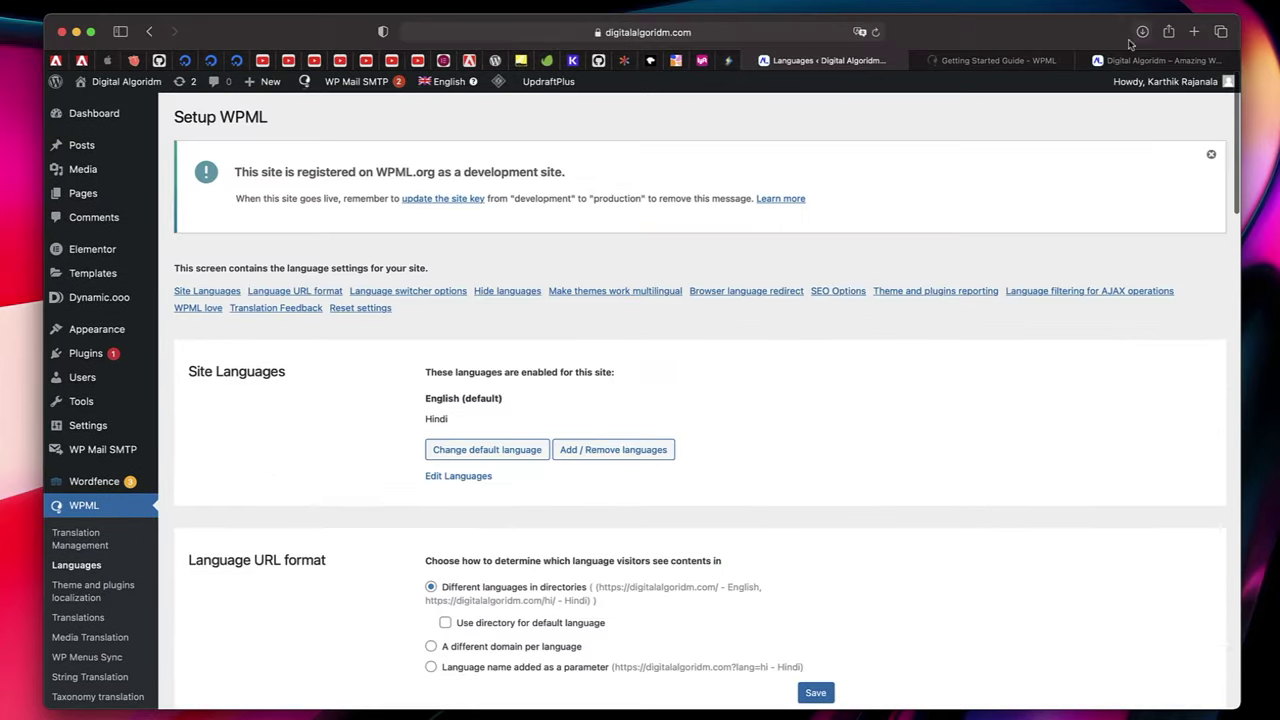
- Reload the live home page, switch it to Hindi and back to English with the header menu switcher, and check the page below
{"action": "left_click", "coordinate": [1145, 58]}
{"action": "left_click", "coordinate": [876, 32]}
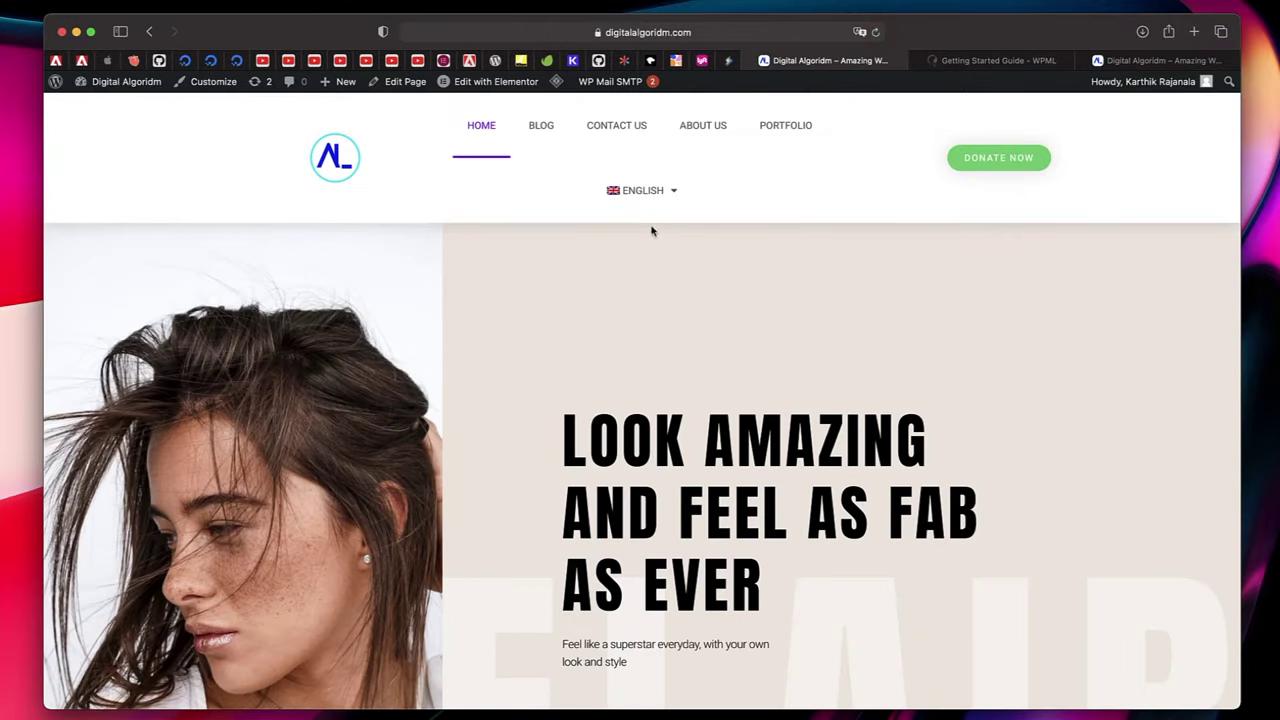
{"action": "mouse_move", "coordinate": [646, 185]}
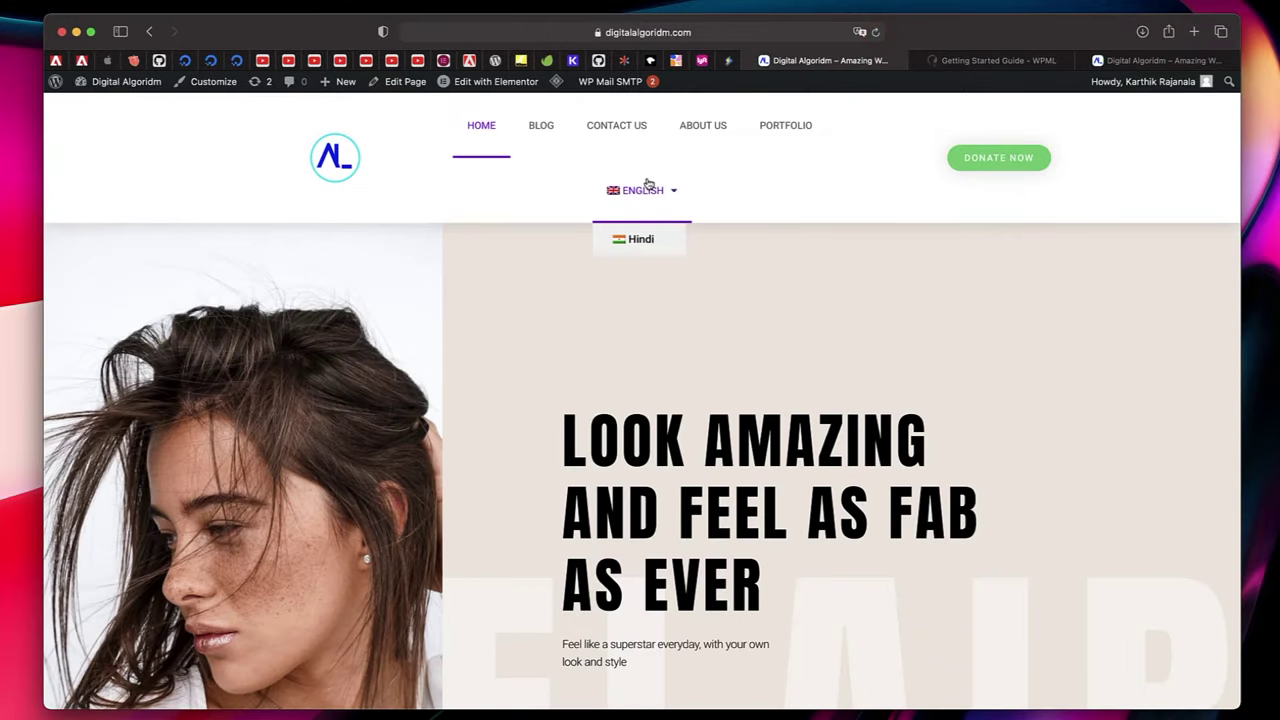
{"action": "left_click", "coordinate": [641, 235]}
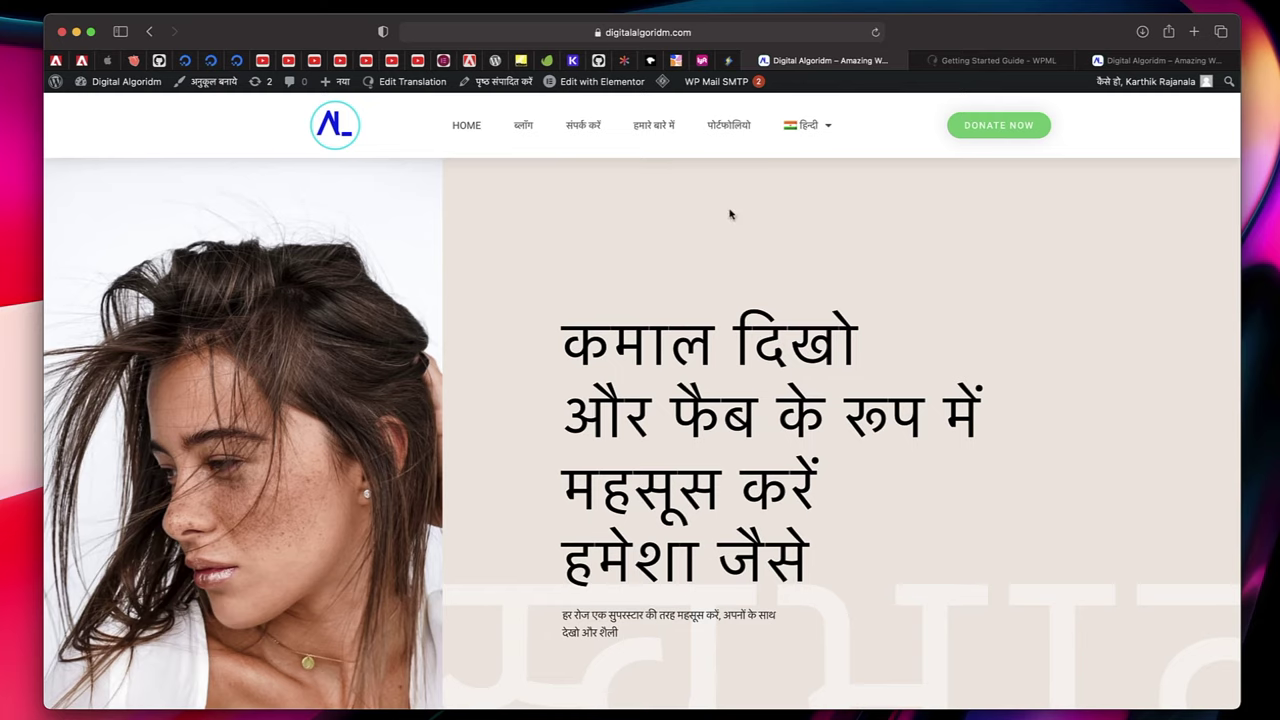
{"action": "mouse_move", "coordinate": [816, 134]}
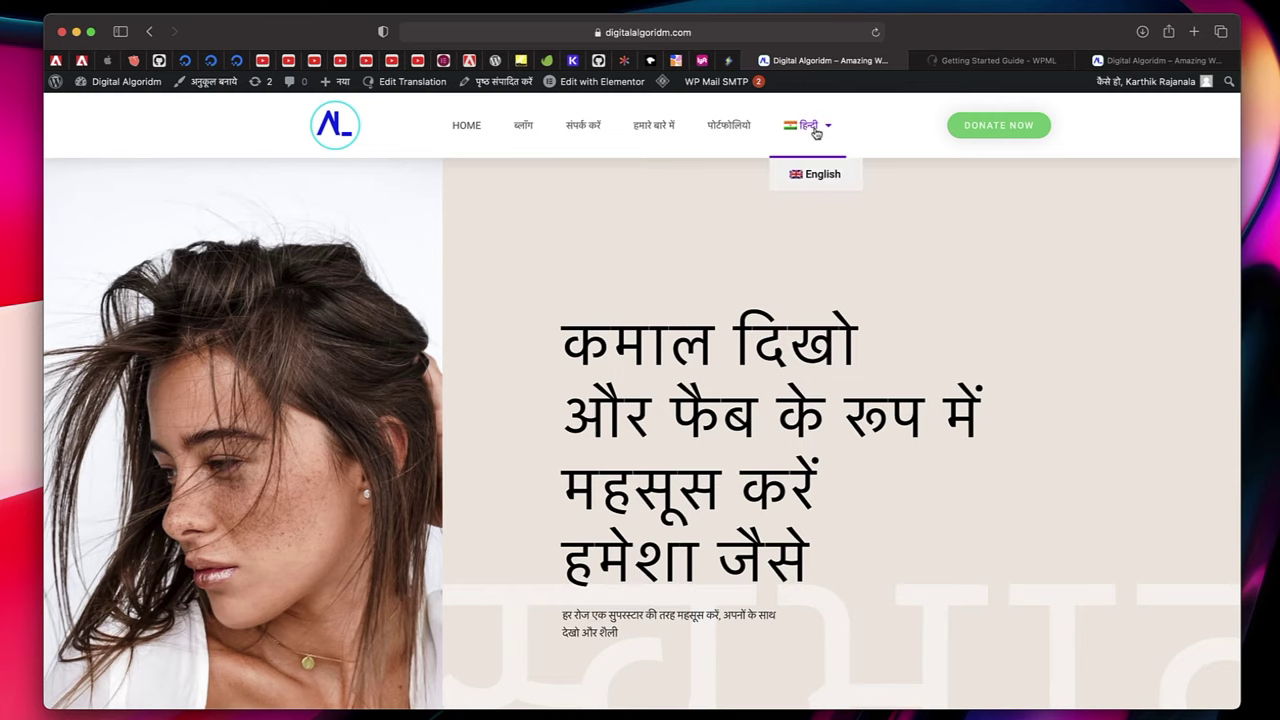
{"action": "left_click", "coordinate": [806, 176]}
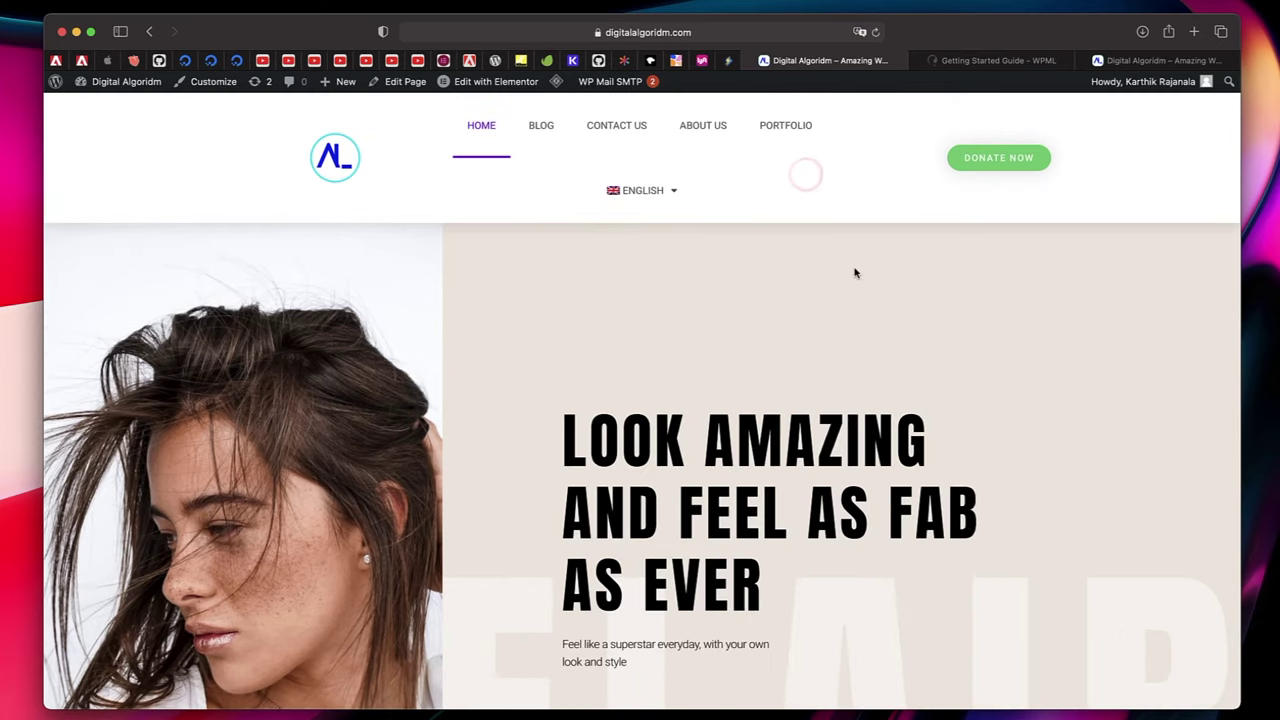
{"action": "scroll", "coordinate": [884, 320], "scroll_direction": "down", "scroll_amount": 15}
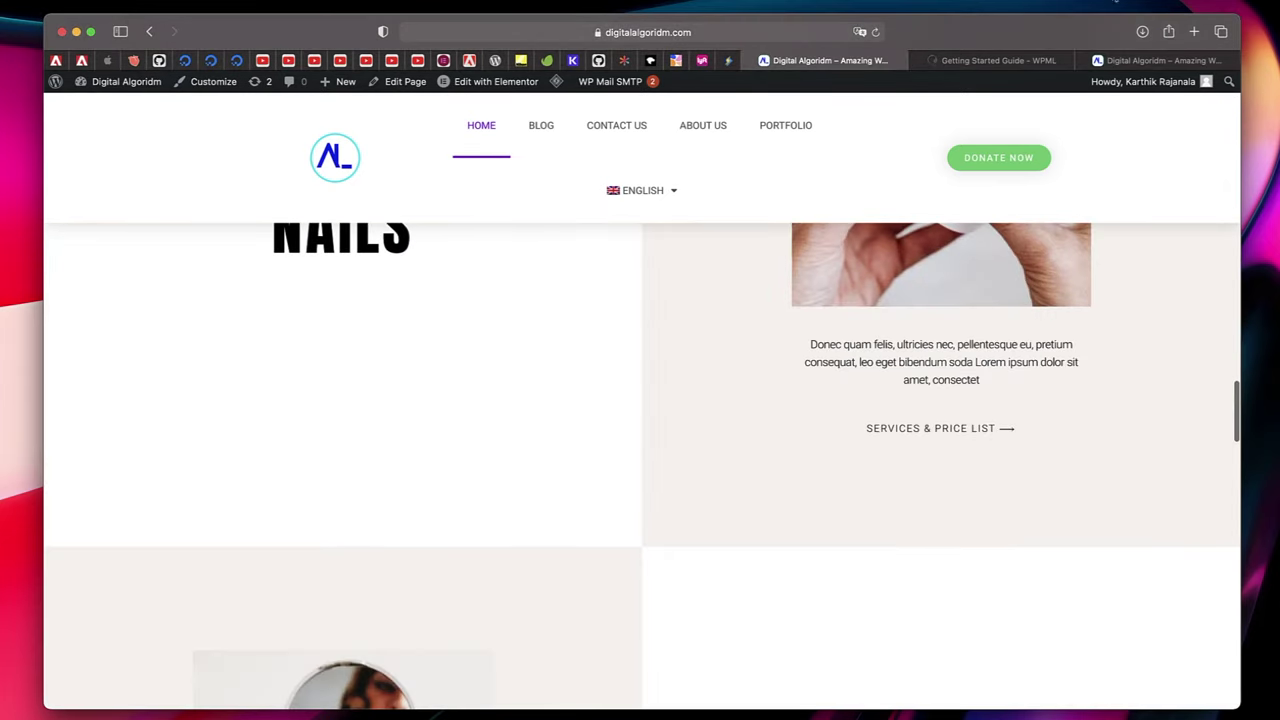
- Return to Translation Management, review the content available for translation, and open the WP Menus Sync page
{"action": "left_click", "coordinate": [1140, 60]}
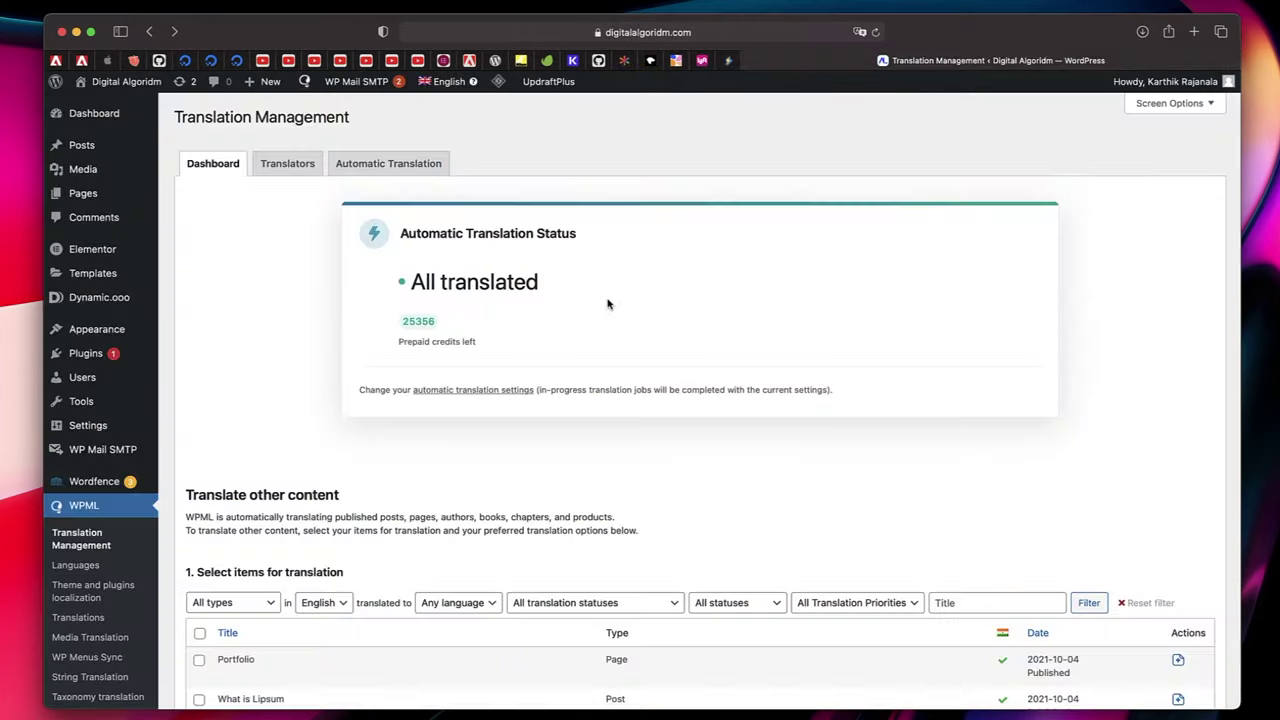
{"action": "scroll", "coordinate": [607, 303], "scroll_direction": "down", "scroll_amount": 5}
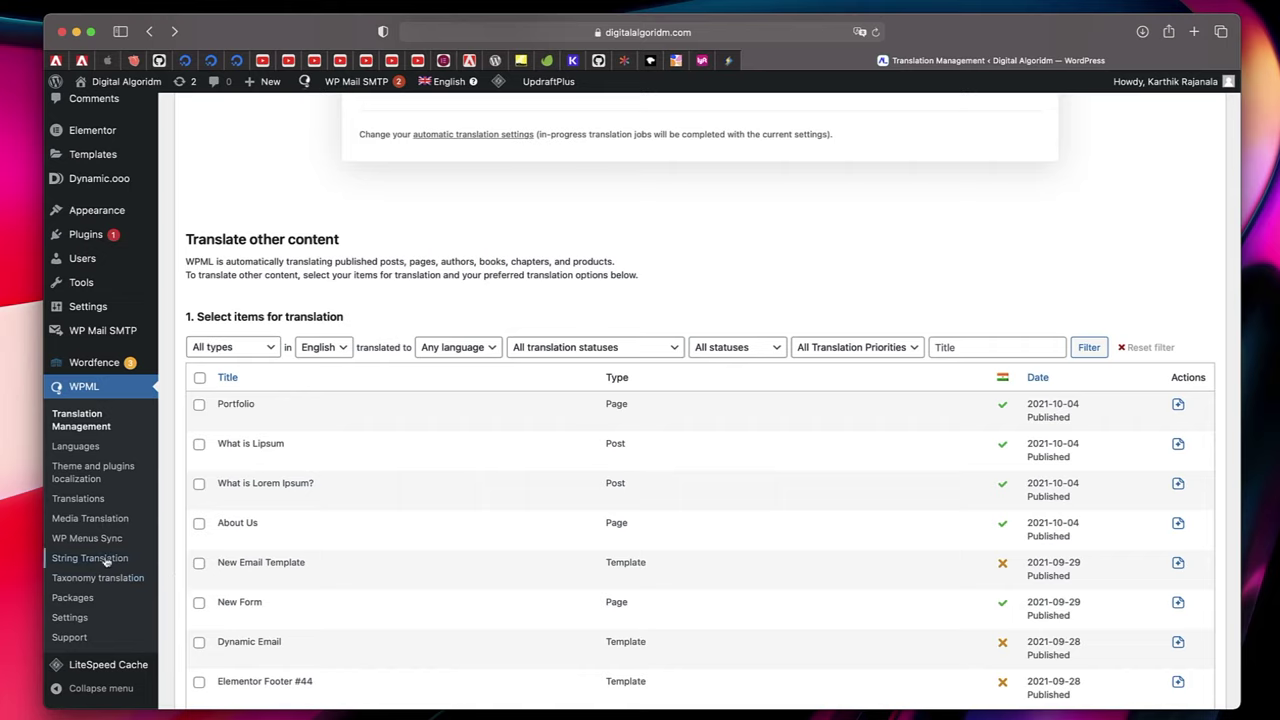
{"action": "triple_click", "coordinate": [530, 274]}
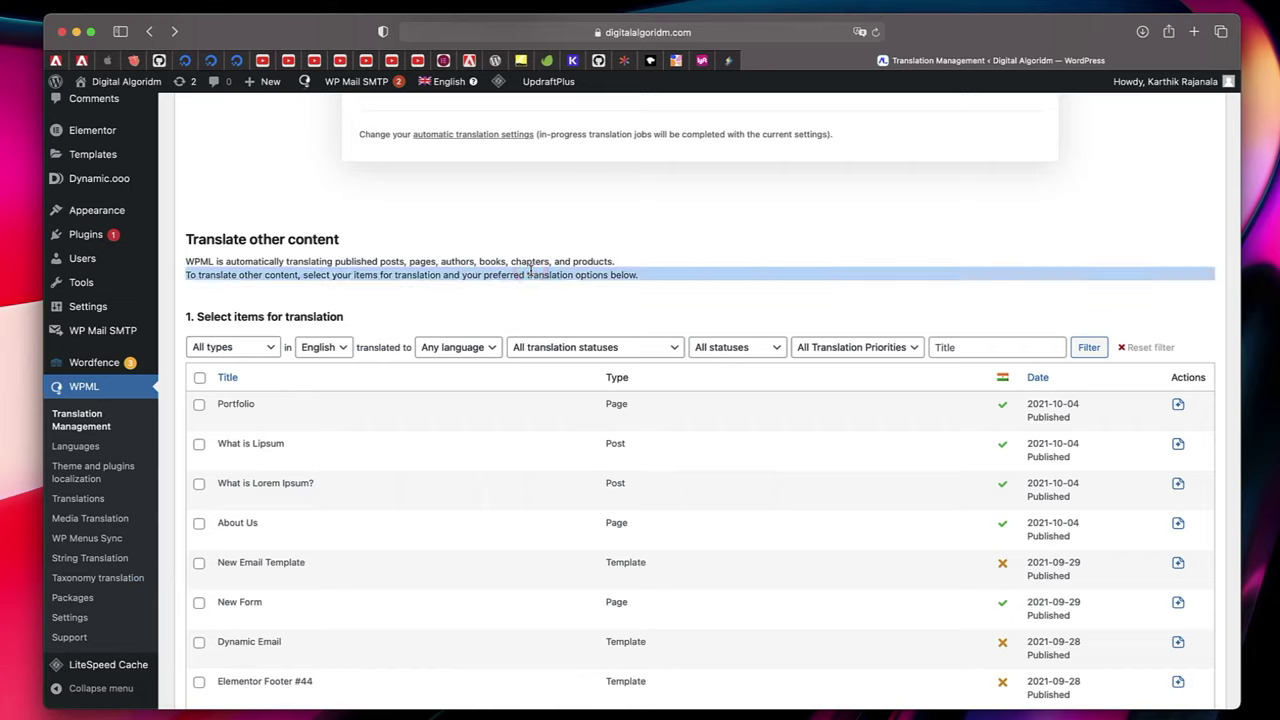
{"action": "left_click", "coordinate": [107, 540]}
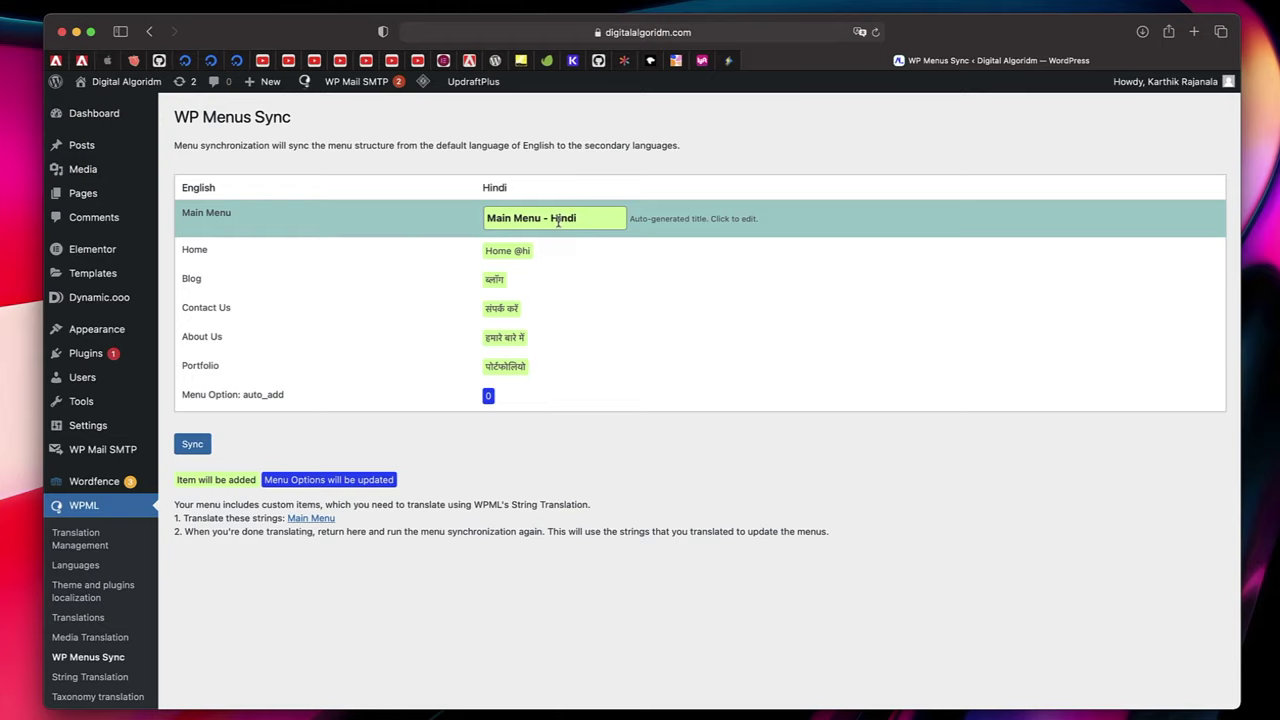
- Name the Hindi version of the Main Menu "मेन मेनू" and synchronize the menus
{"action": "left_click", "coordinate": [574, 220]}
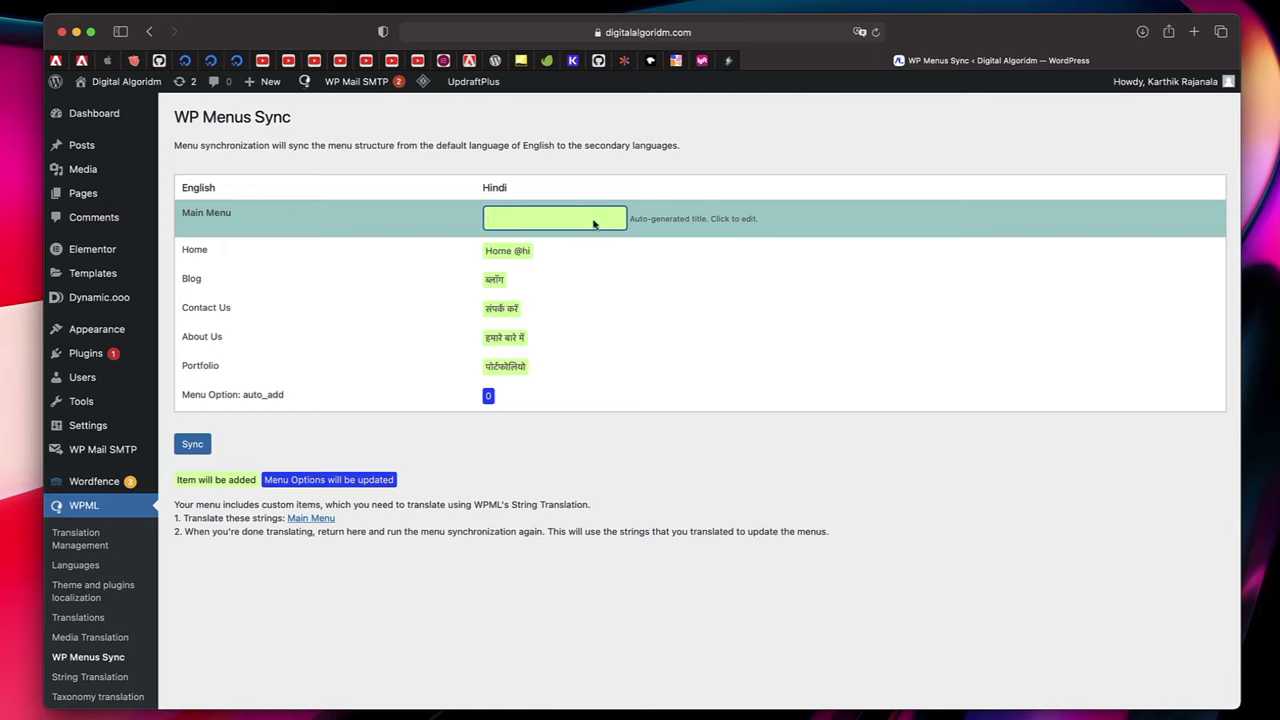
{"action": "left_click", "coordinate": [976, 2]}
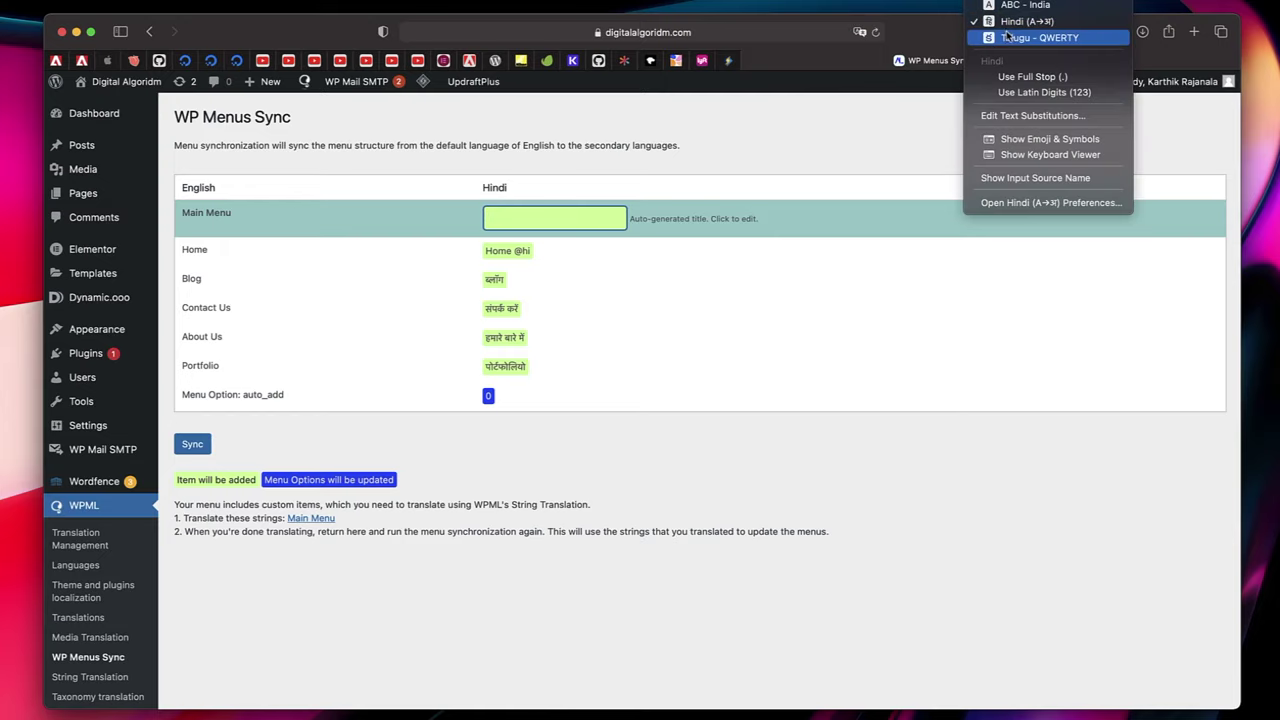
{"action": "left_click", "coordinate": [814, 306]}
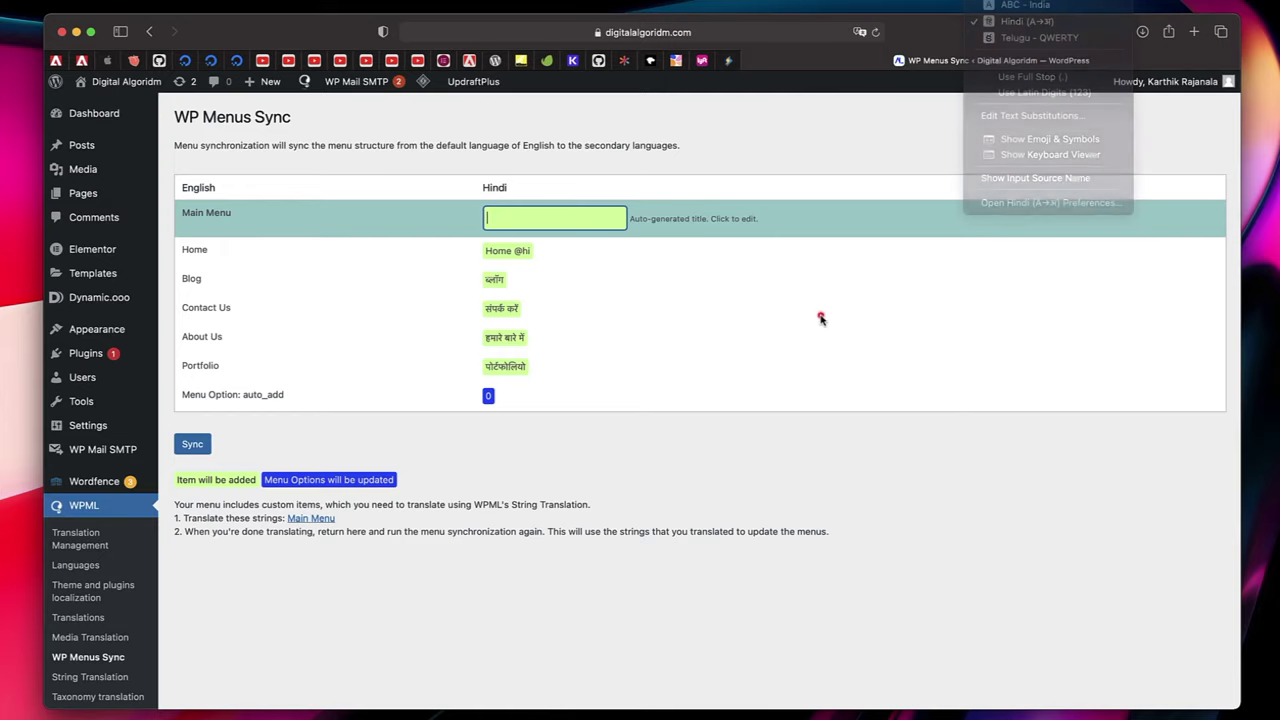
{"action": "left_click", "coordinate": [512, 221]}
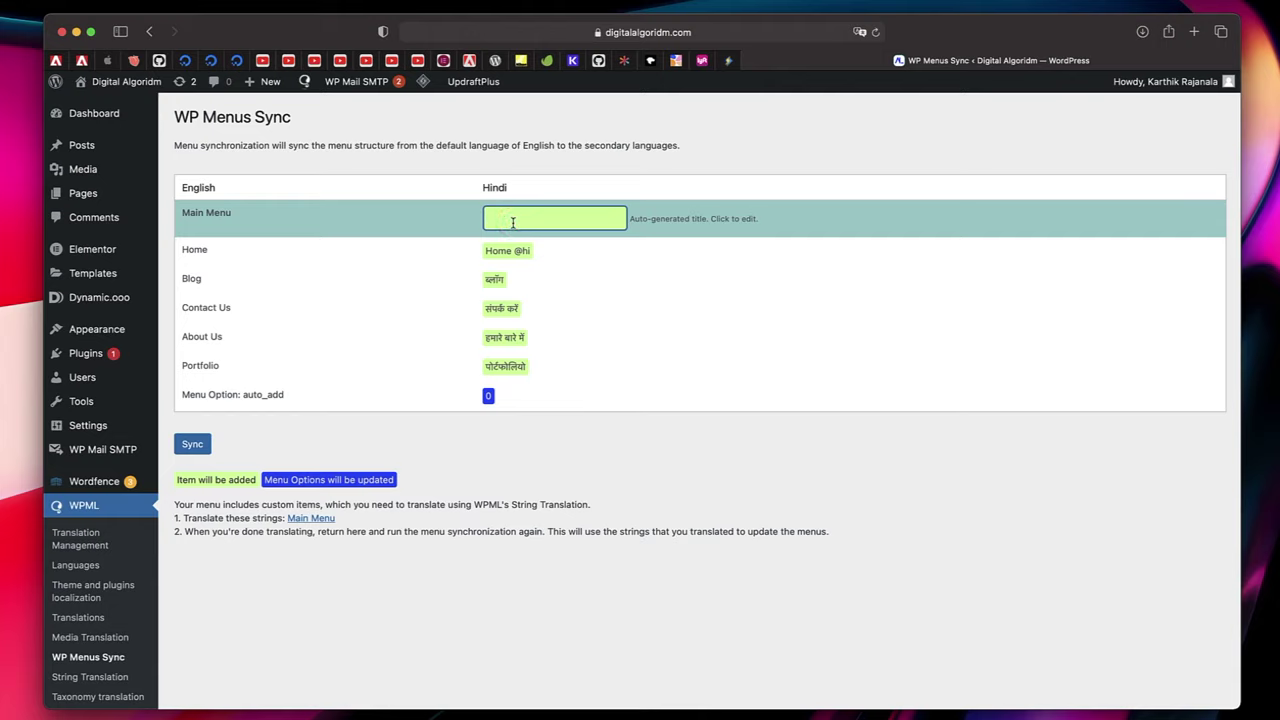
{"action": "type", "text": "मेन मेनू"}
{"action": "left_click", "coordinate": [210, 447]}
{"action": "left_click", "coordinate": [213, 448]}
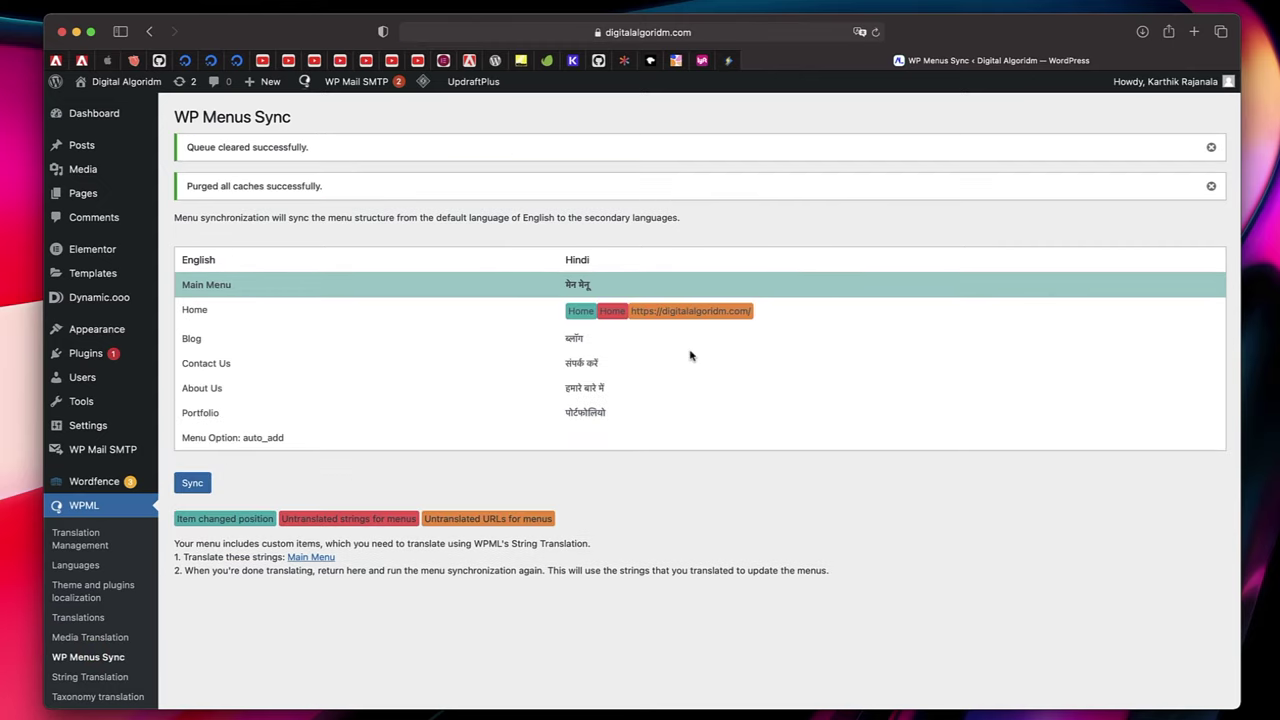
- Visit the live site and examine the Hindi home page, including its admin bar, header menu and section texts
{"action": "mouse_move", "coordinate": [120, 84]}
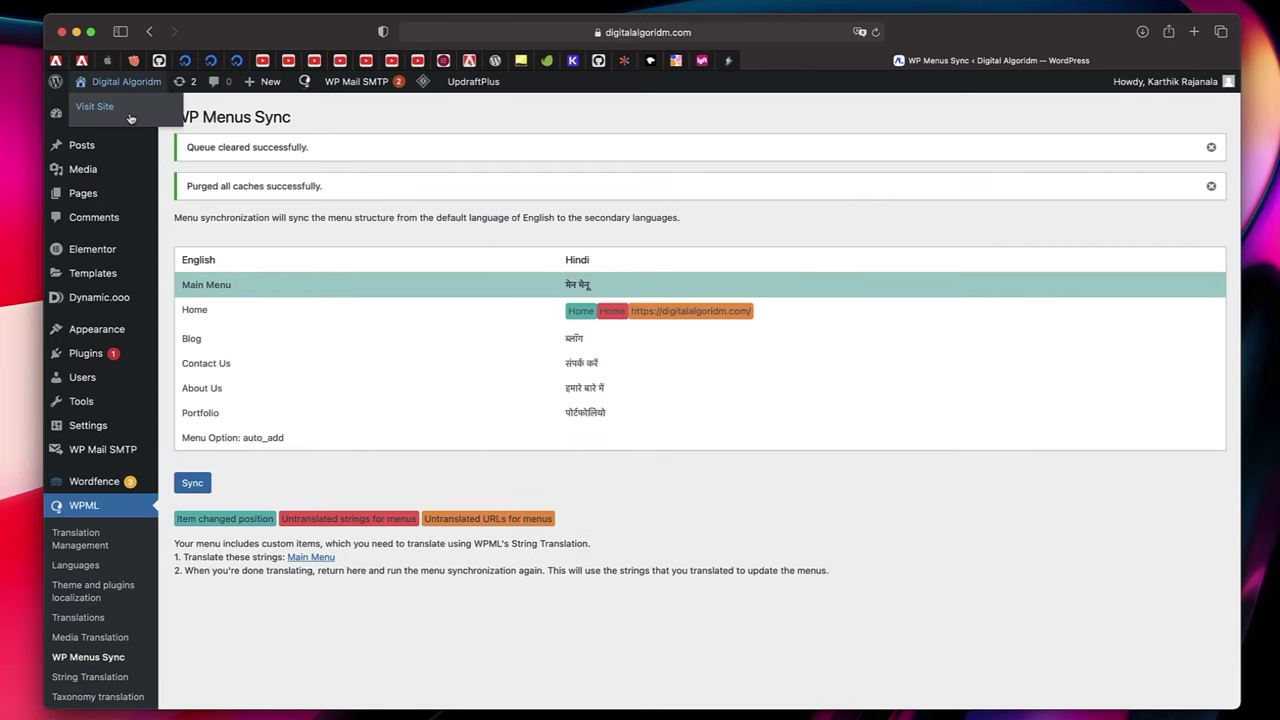
{"action": "left_click", "coordinate": [129, 117]}
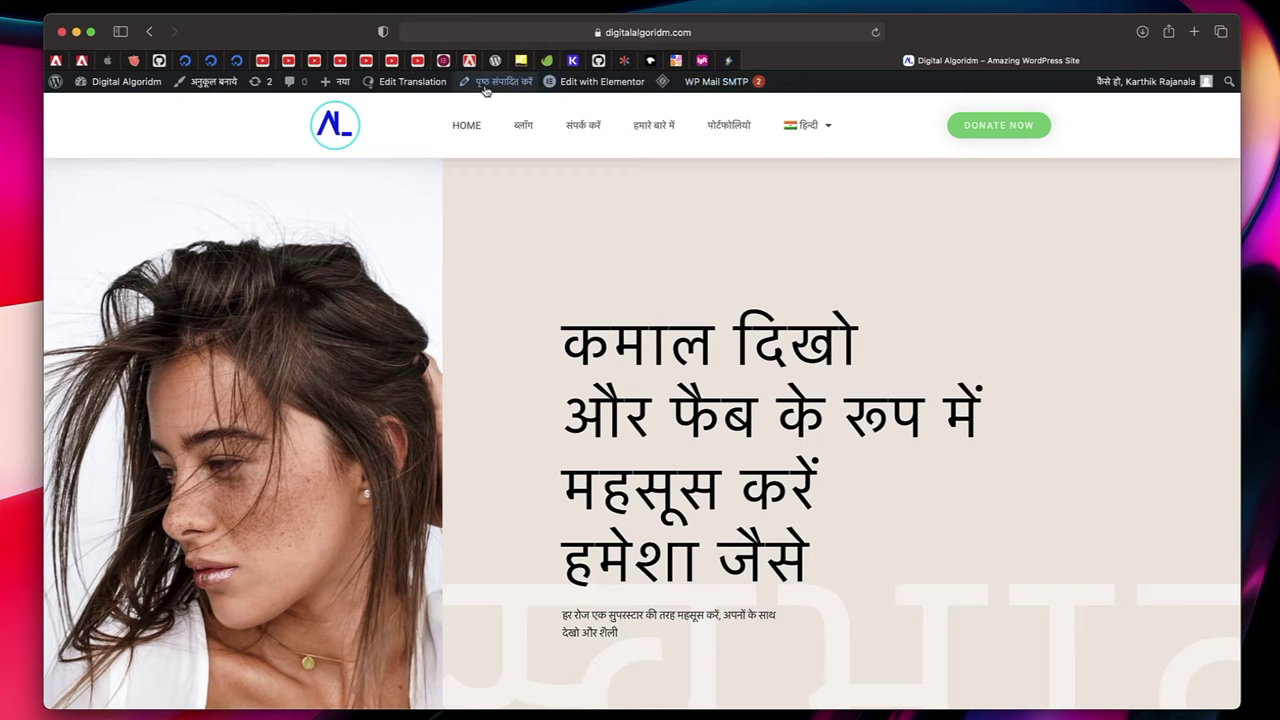
{"action": "mouse_move", "coordinate": [351, 87]}
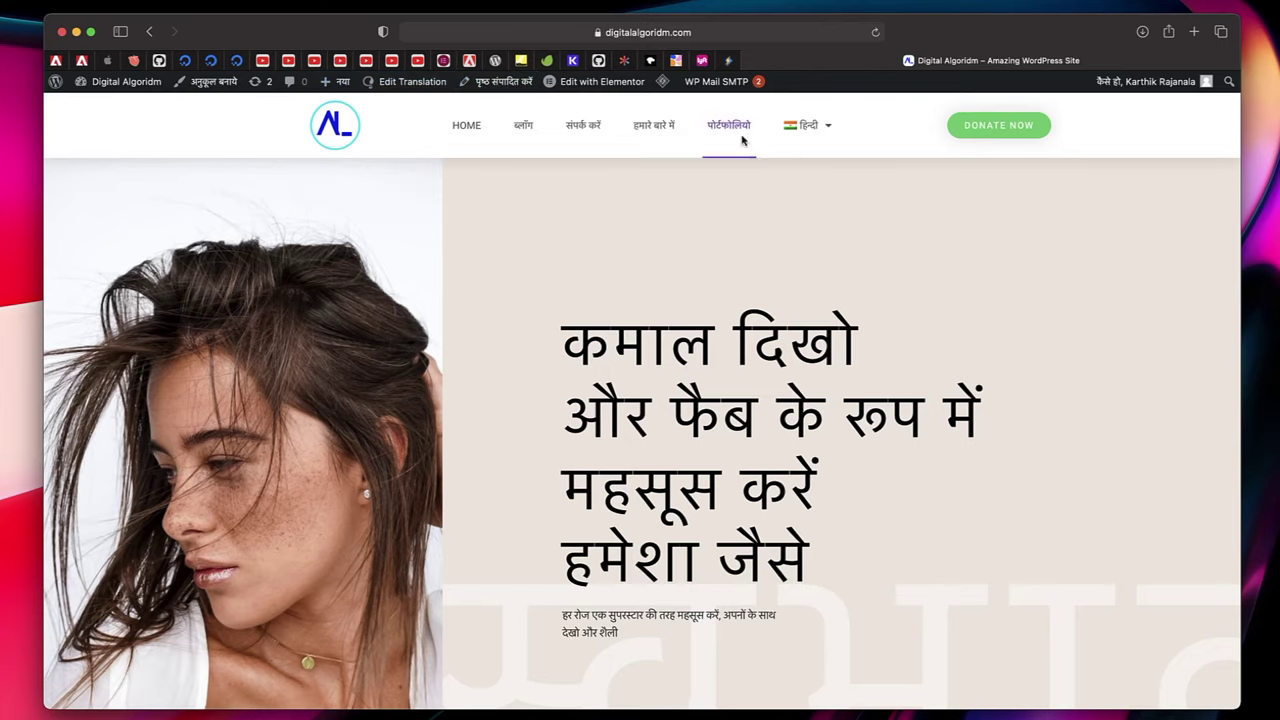
{"action": "scroll", "coordinate": [672, 283], "scroll_direction": "down", "scroll_amount": 2}
{"action": "scroll", "coordinate": [672, 283], "scroll_direction": "down", "scroll_amount": 10}
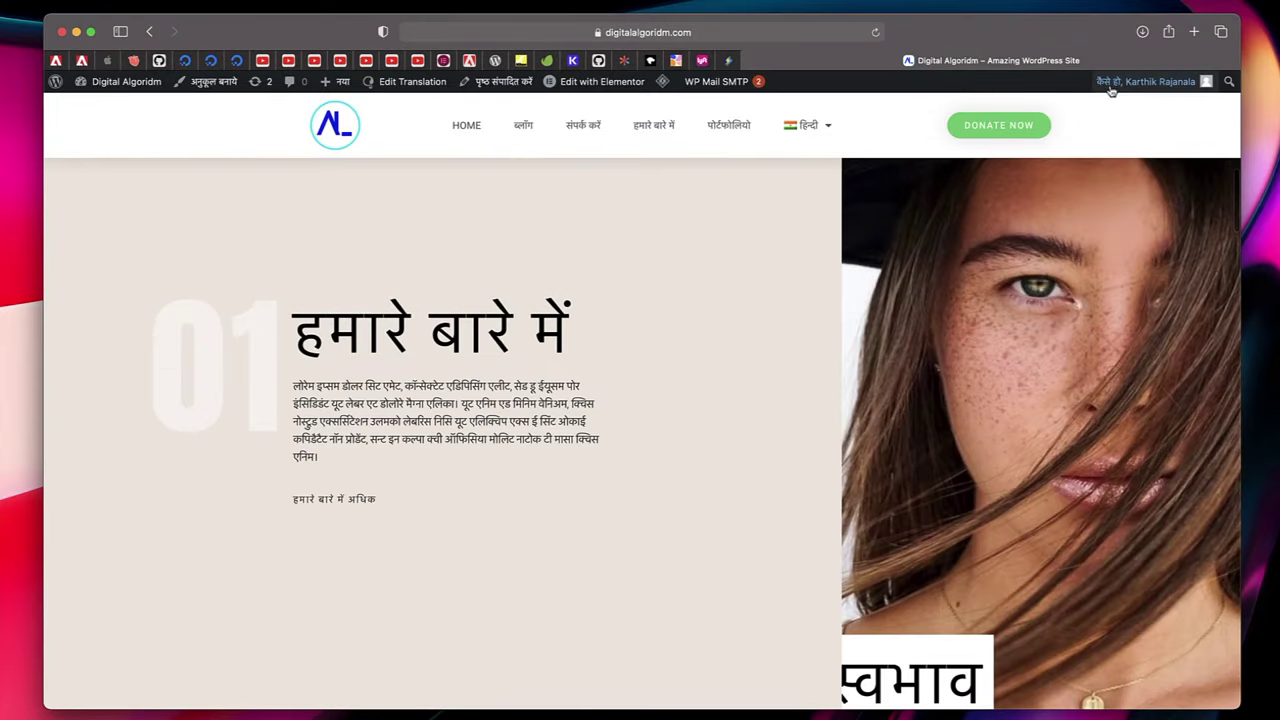
{"action": "mouse_move", "coordinate": [1122, 91]}
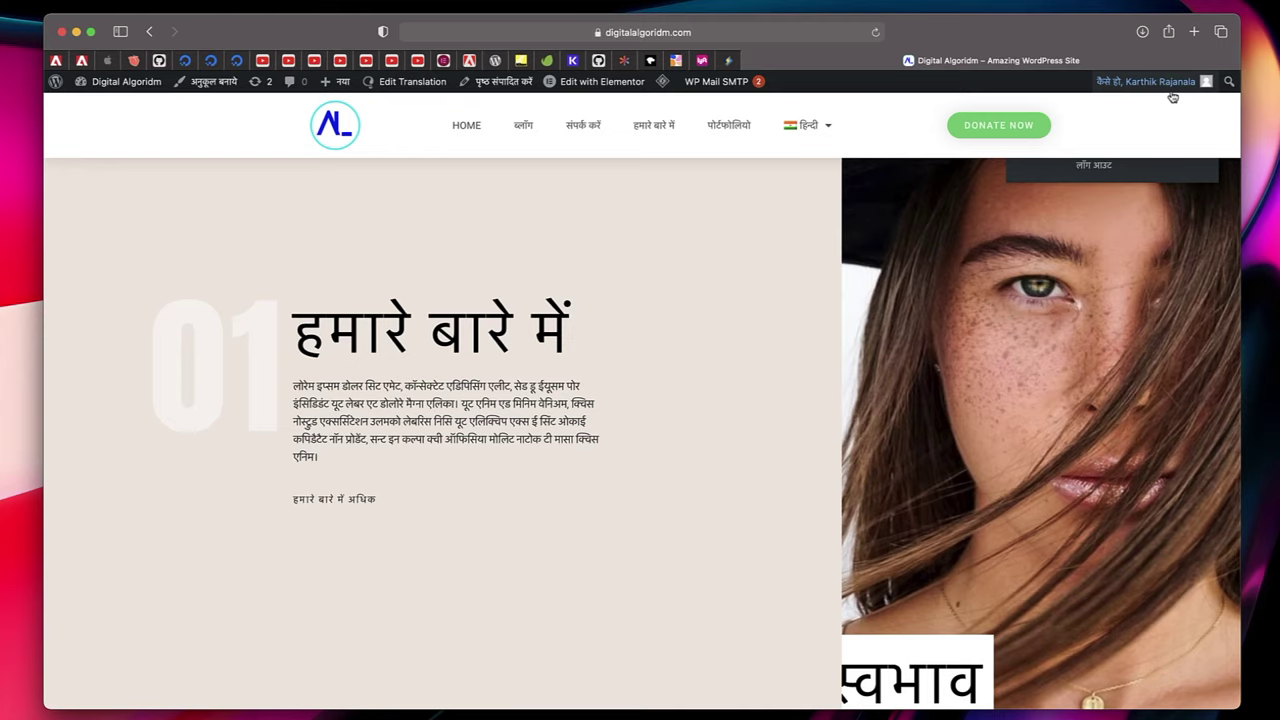
{"action": "scroll", "coordinate": [1013, 340], "scroll_direction": "down", "scroll_amount": 8}
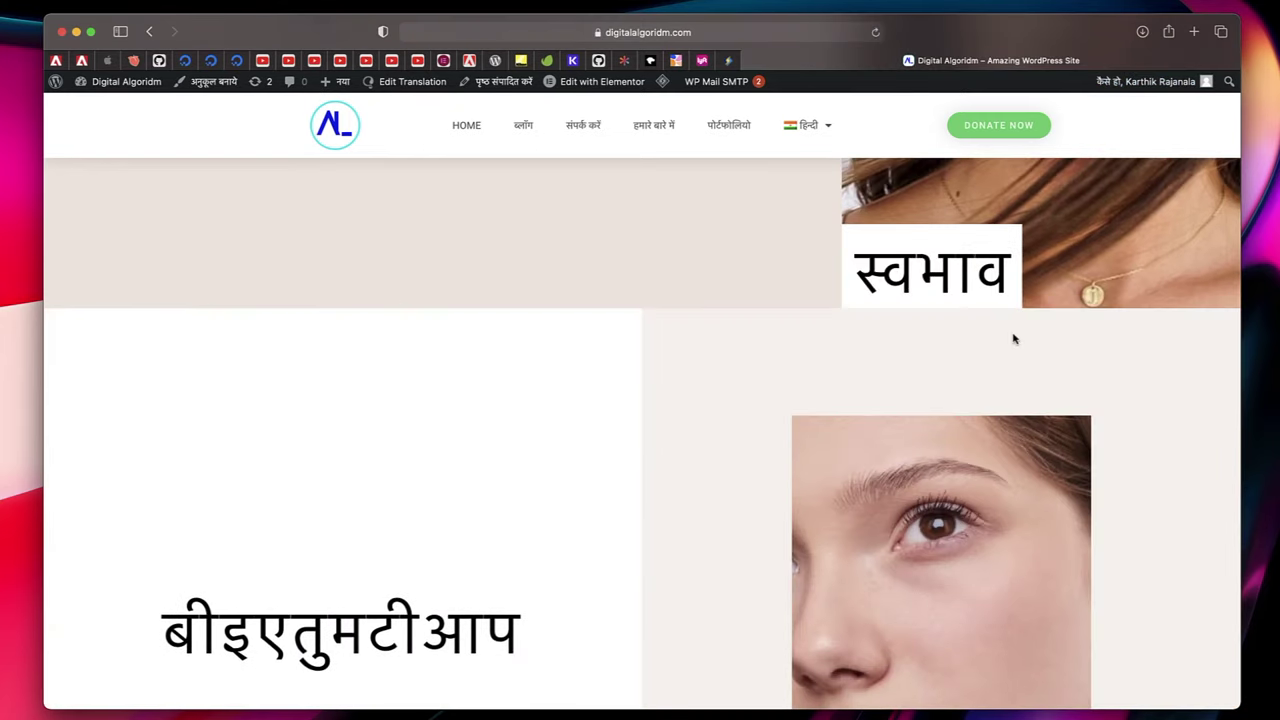
- Return to the WordPress dashboard and open WPML's Translation Management page
{"action": "left_click", "coordinate": [130, 88]}
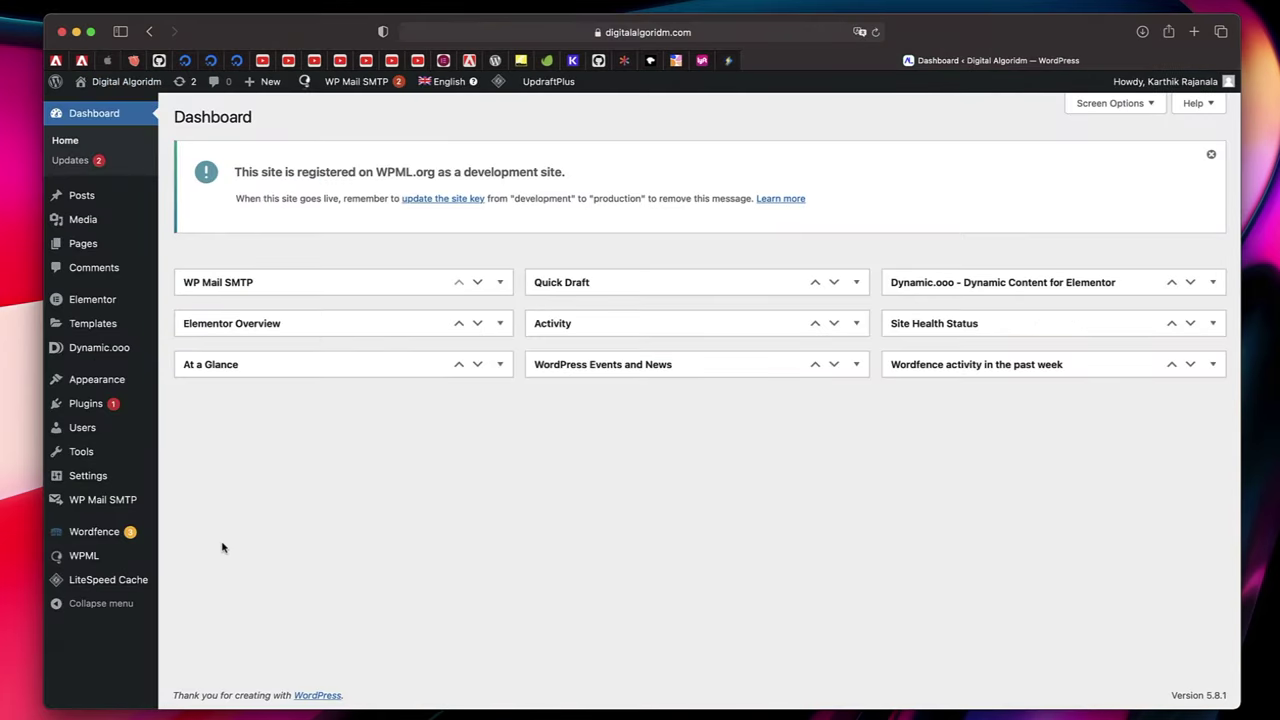
{"action": "mouse_move", "coordinate": [120, 453]}
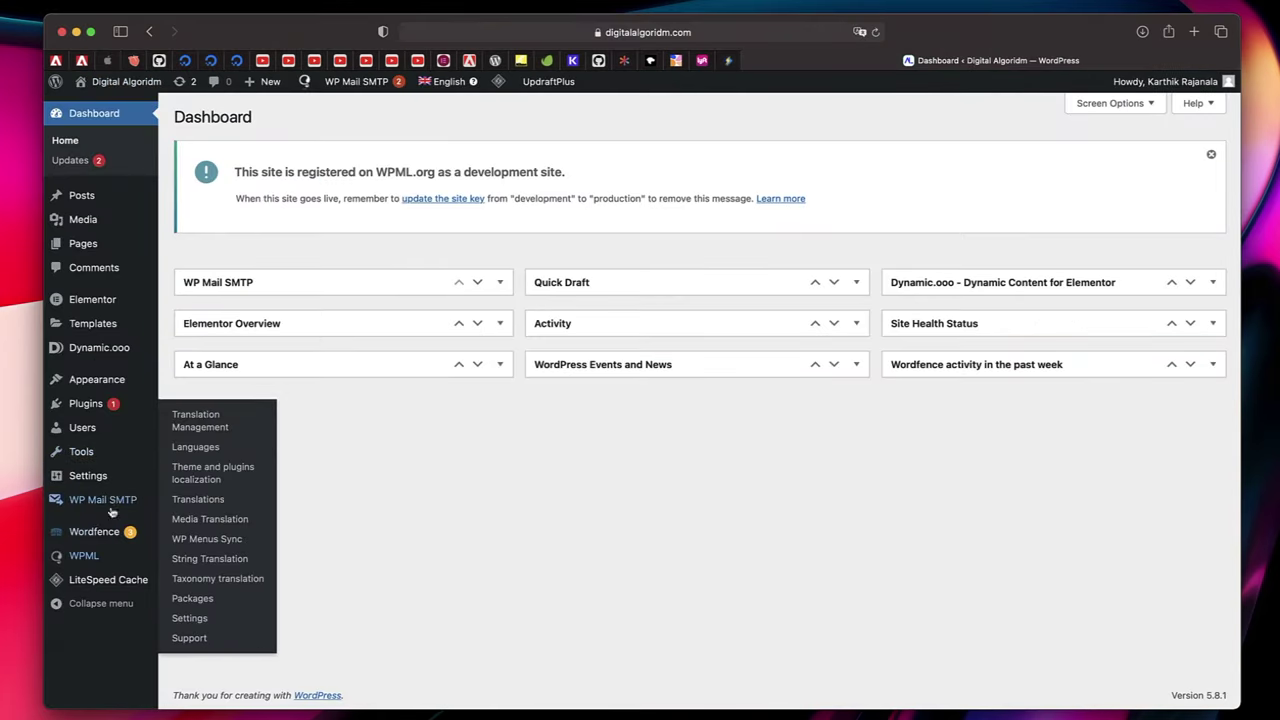
{"action": "left_click", "coordinate": [88, 557]}
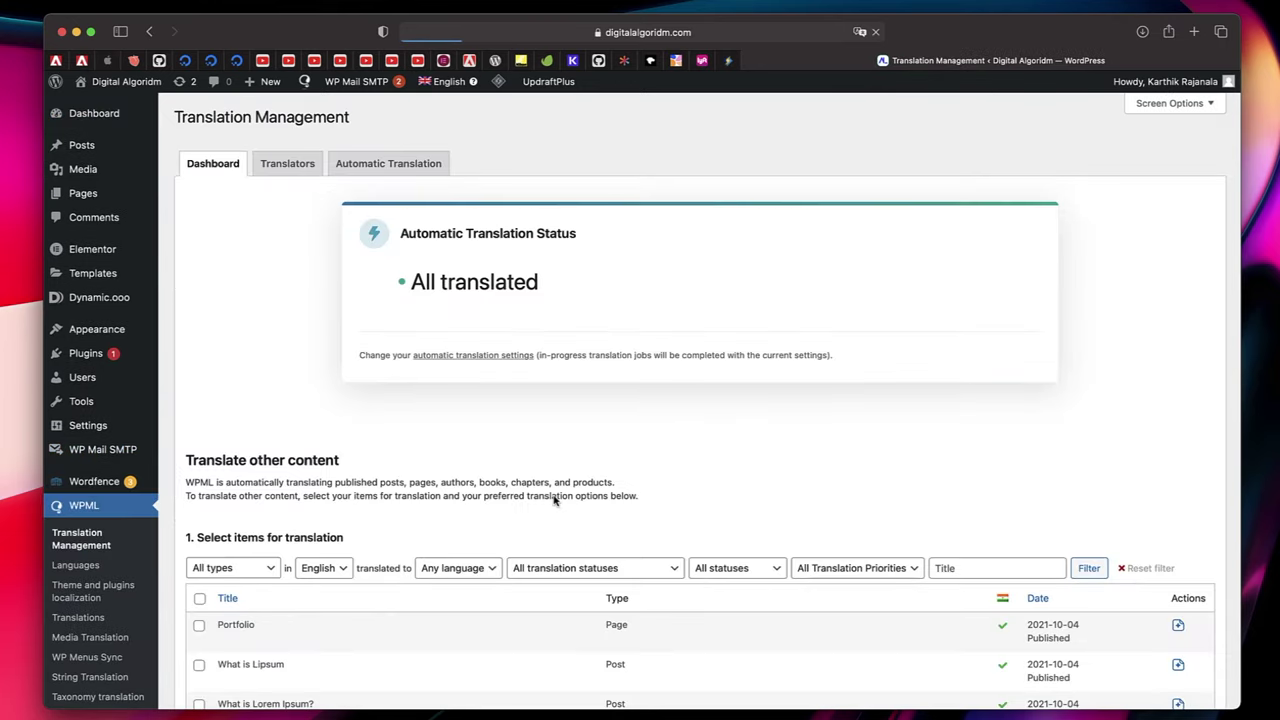
- Open the Main Menu strings in String Translation and save "स्टार्ट" as the Hindi translation of the Home label
{"action": "scroll", "coordinate": [554, 497], "scroll_direction": "down", "scroll_amount": 5}
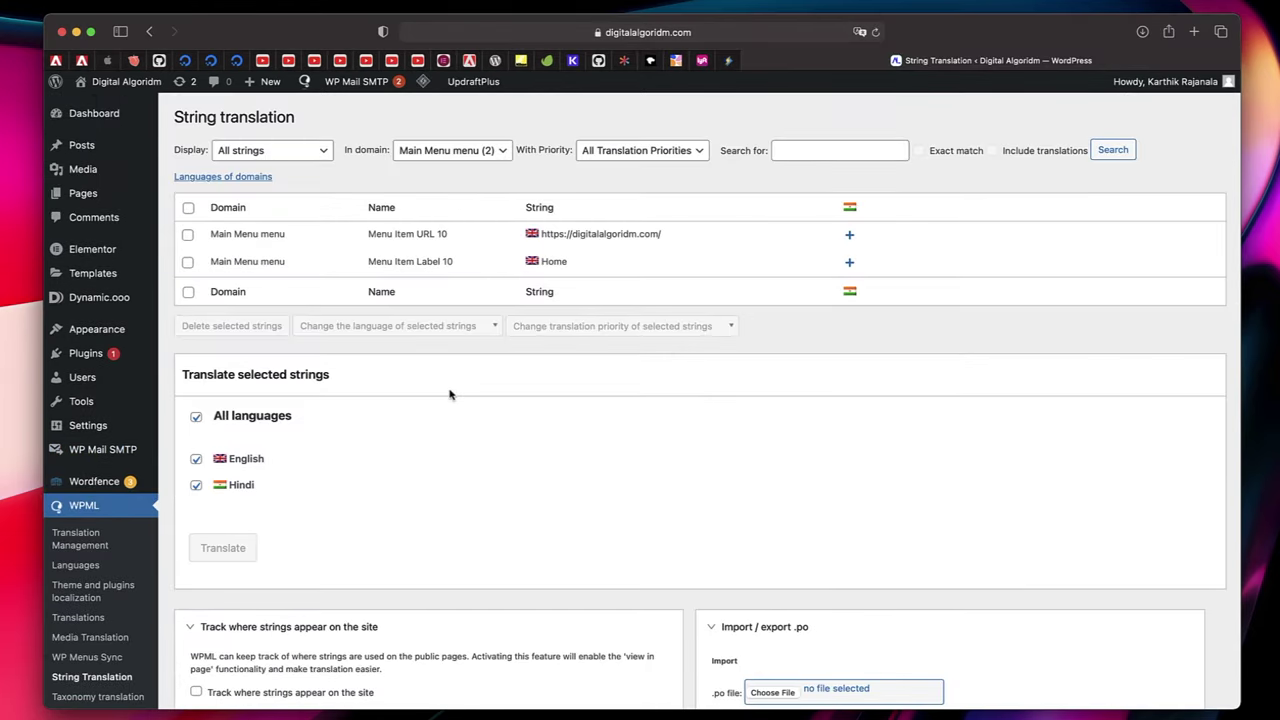
{"action": "scroll", "coordinate": [449, 391], "scroll_direction": "down", "scroll_amount": 5}
{"action": "scroll", "coordinate": [849, 267], "scroll_direction": "up", "scroll_amount": 5}
{"action": "left_click", "coordinate": [849, 267]}
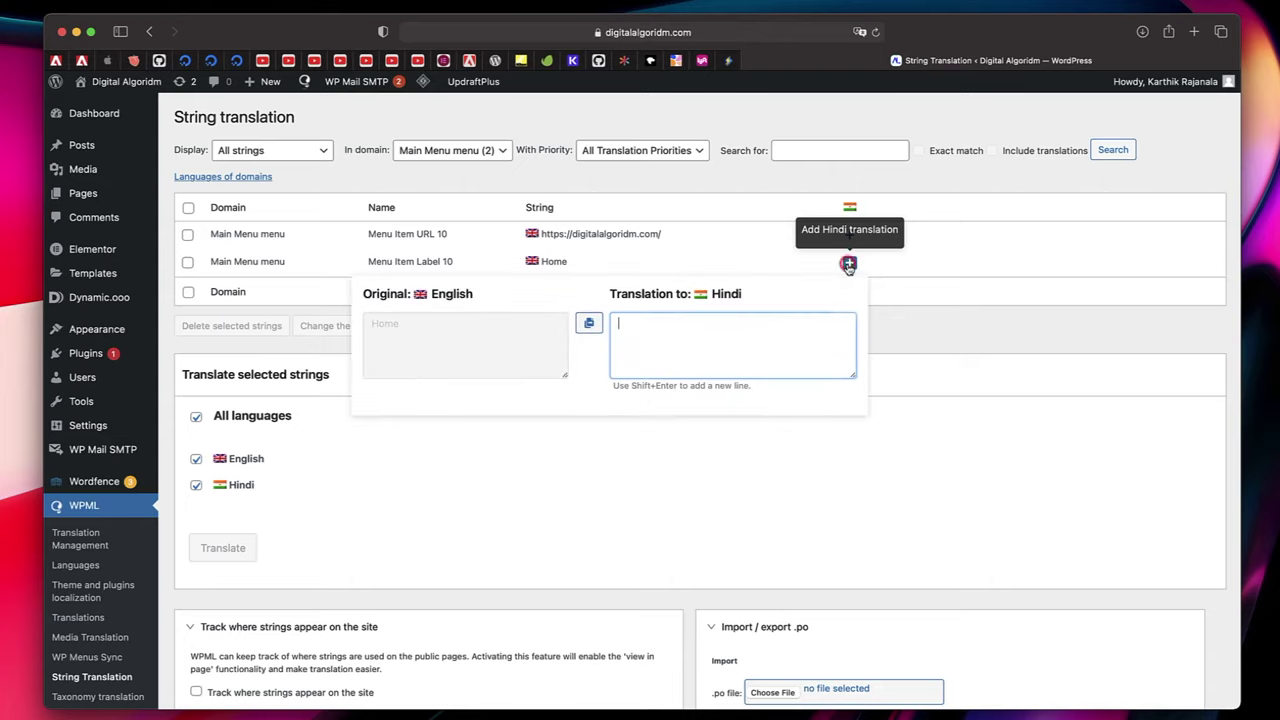
{"action": "left_click", "coordinate": [673, 318]}
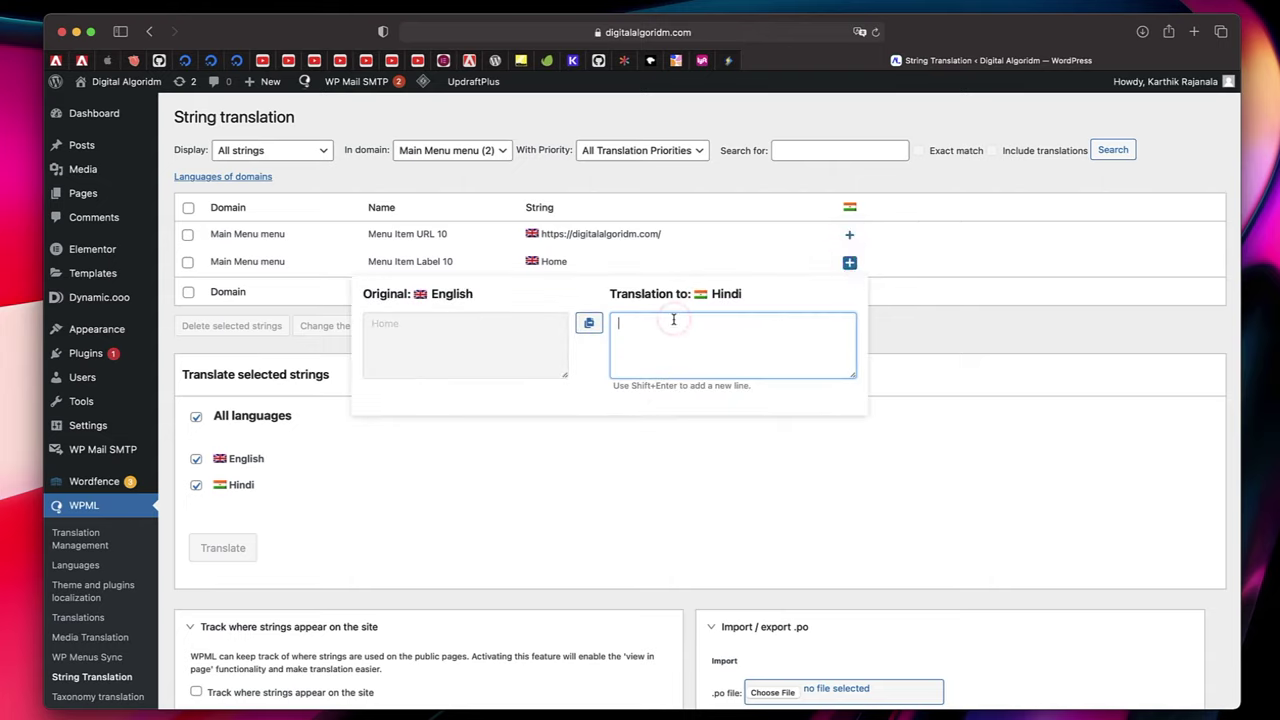
{"action": "type", "text": "ghar"}
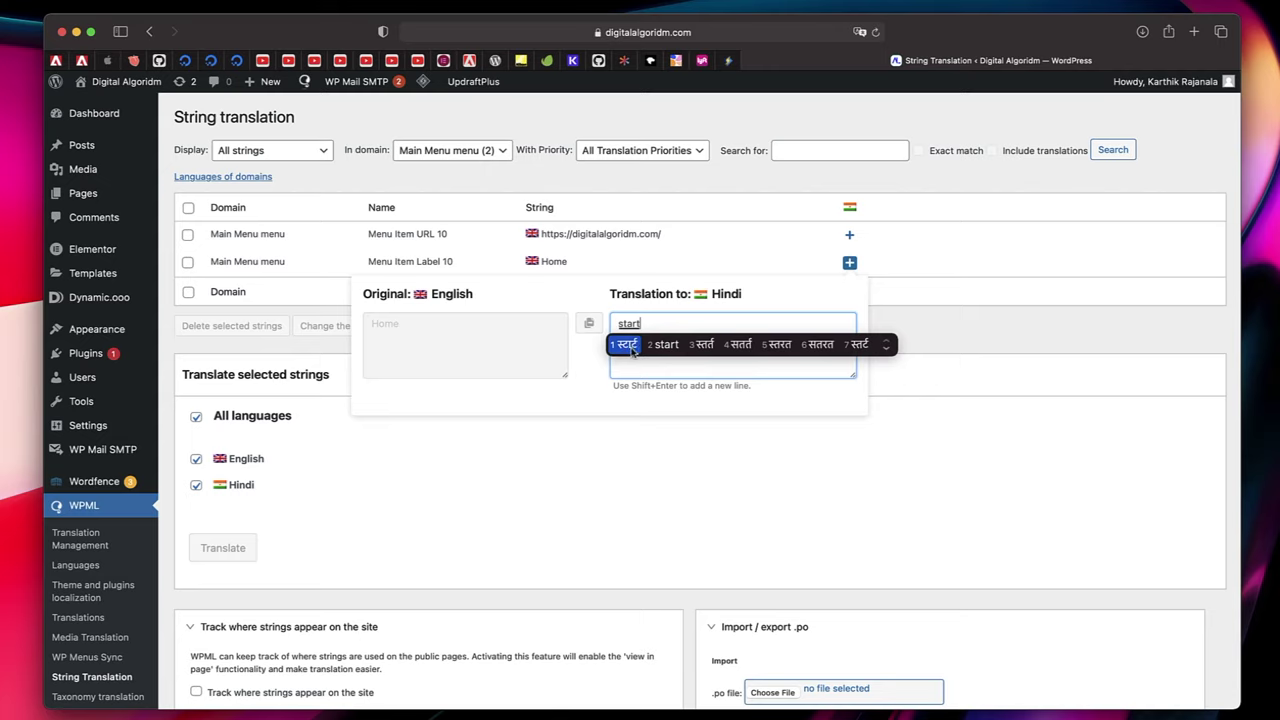
{"action": "left_click", "coordinate": [621, 345]}
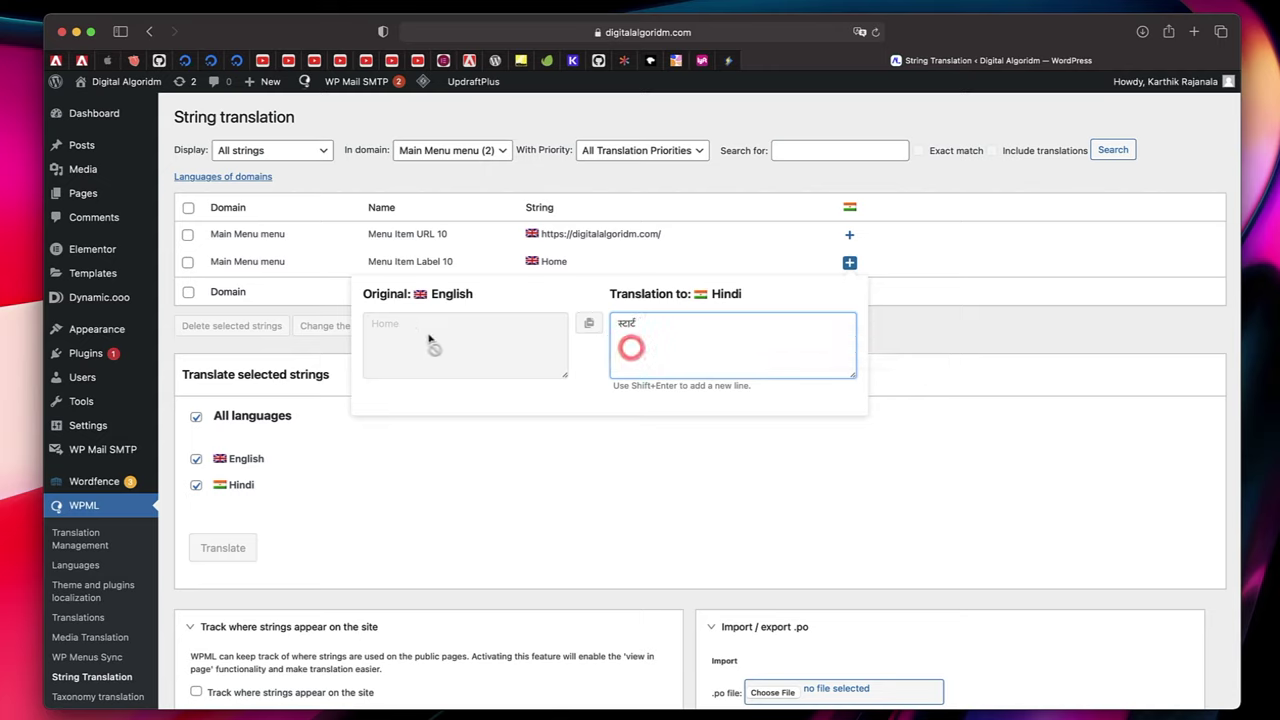
{"action": "key", "text": "Return"}
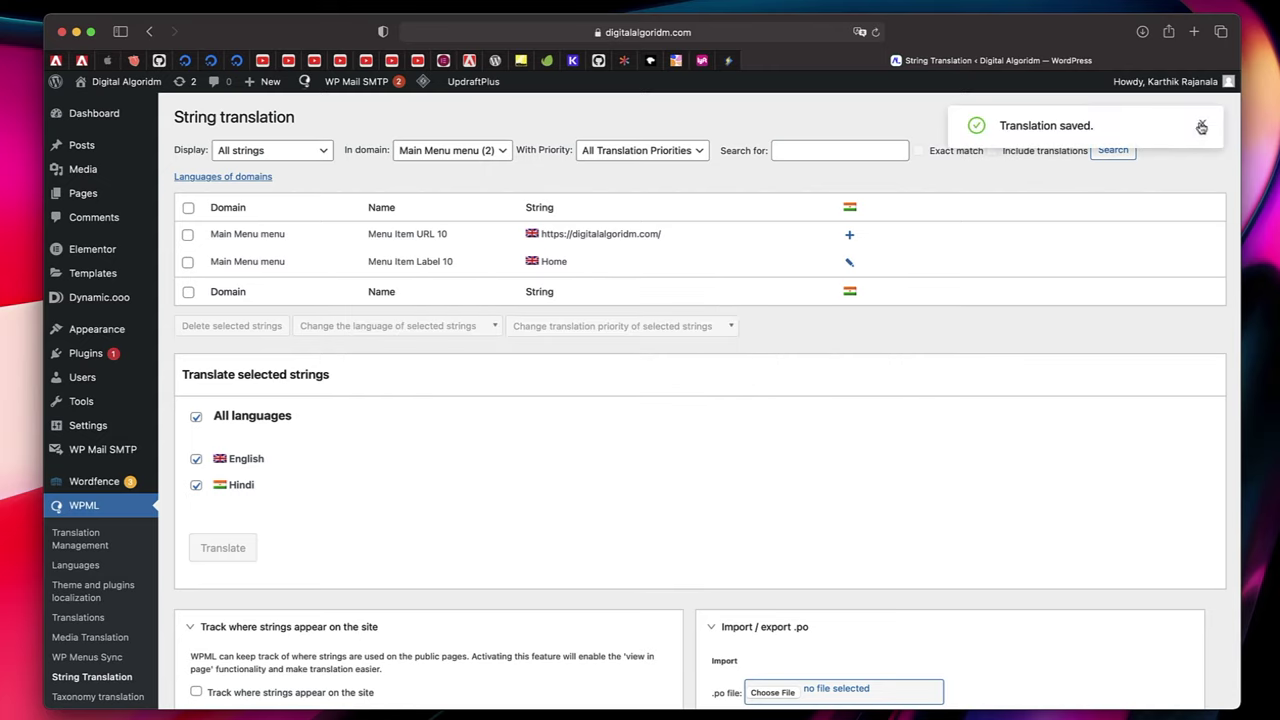
{"action": "left_click", "coordinate": [1201, 127]}
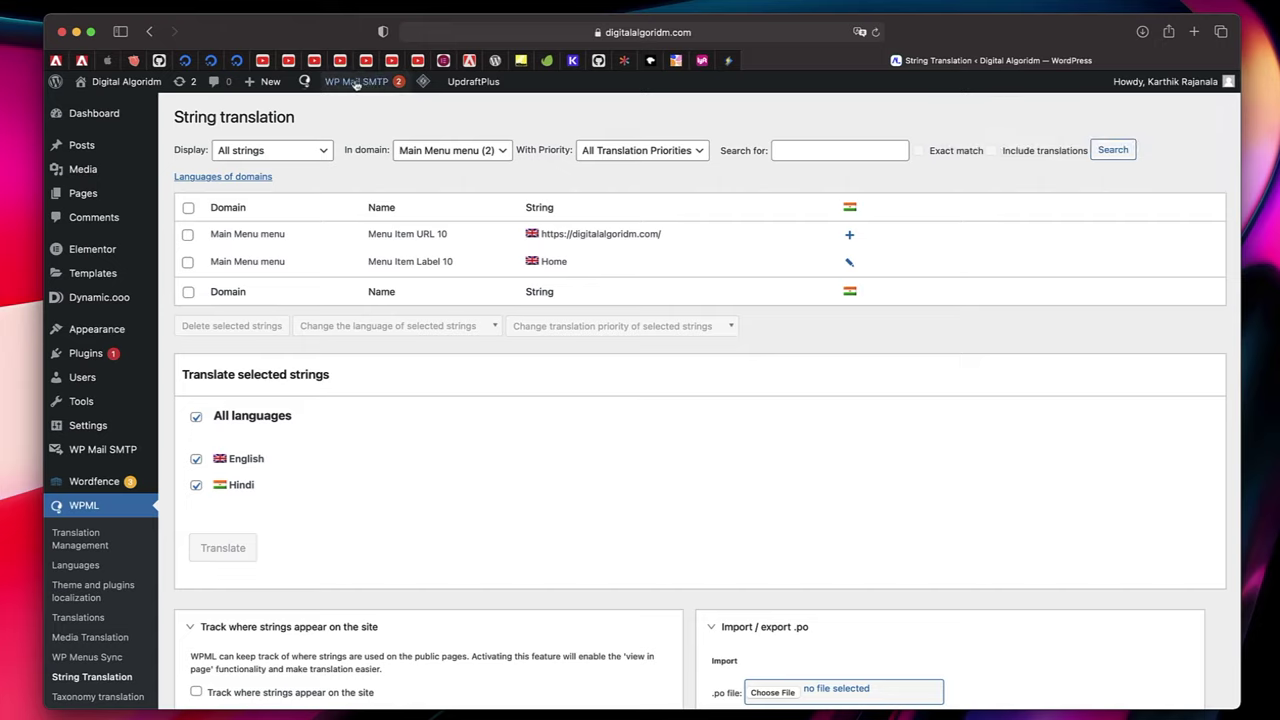
- Purge all site caches and visit the live site
{"action": "mouse_move", "coordinate": [425, 81]}
{"action": "left_click", "coordinate": [444, 166]}
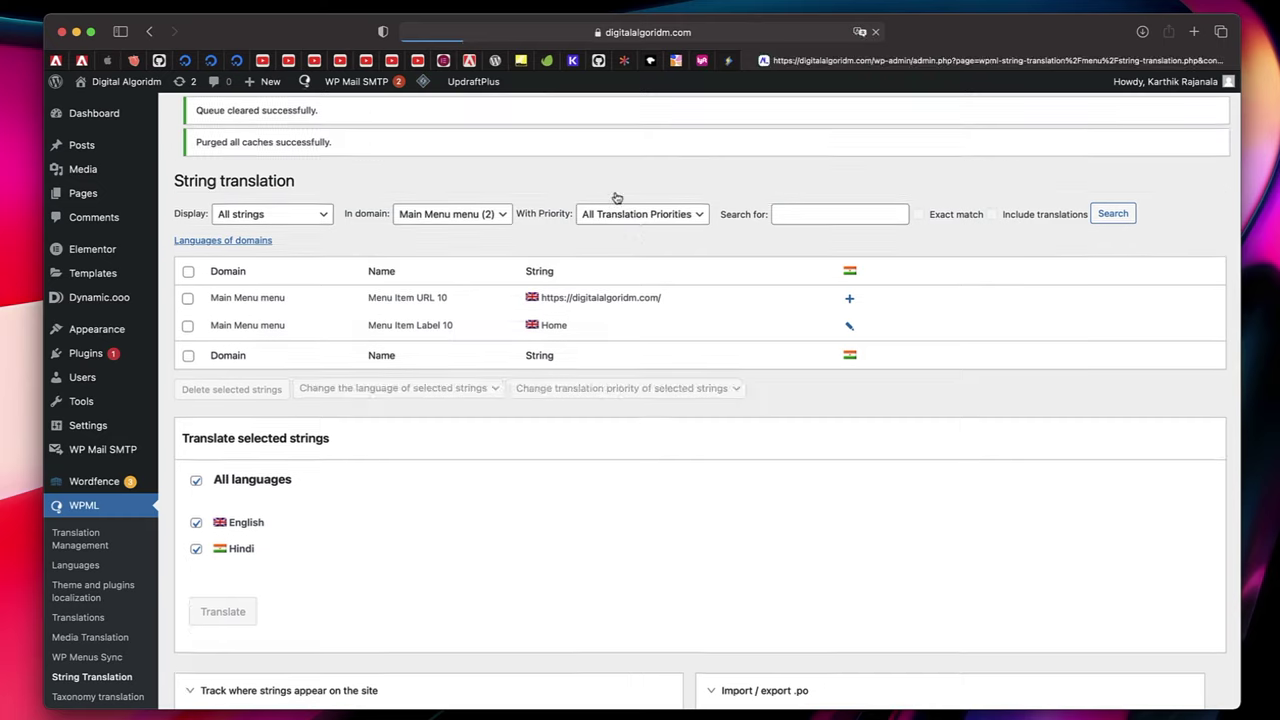
{"action": "left_click", "coordinate": [125, 105]}
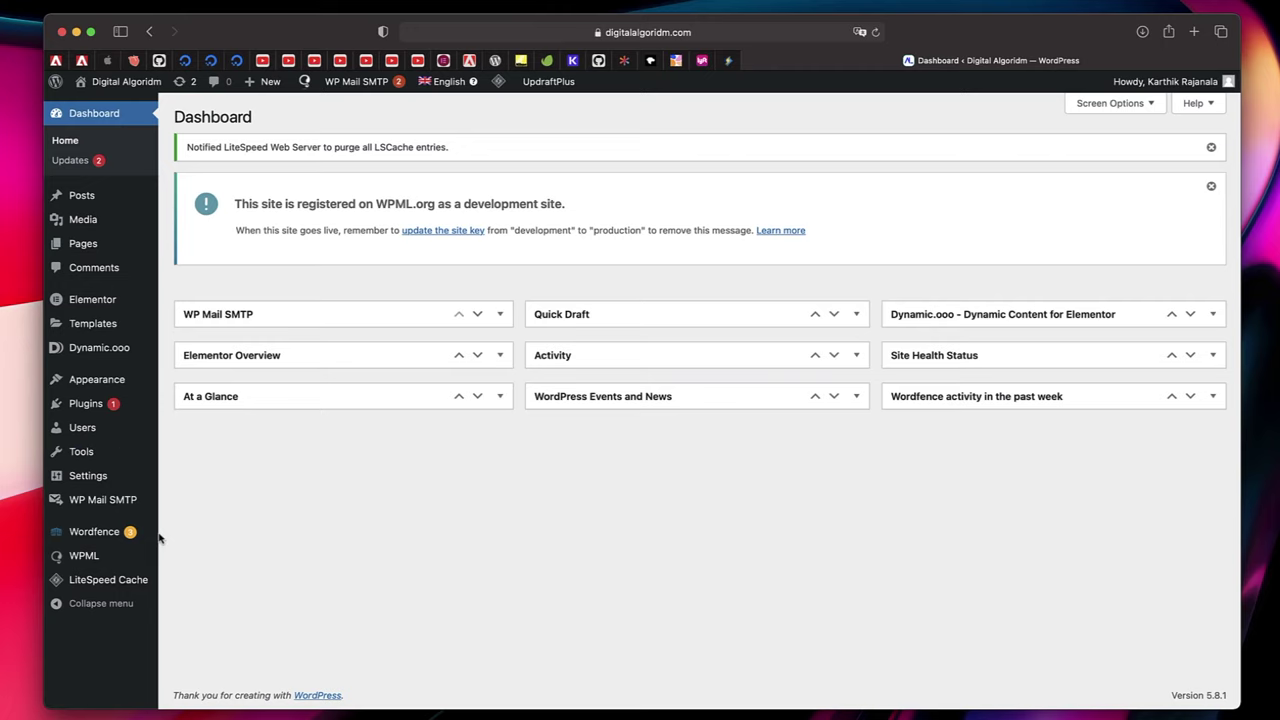
- Synchronize the Hindi Main Menu's order and label changes for "स्टार्ट" in WP Menus Sync, and purge all caches again
{"action": "mouse_move", "coordinate": [85, 430]}
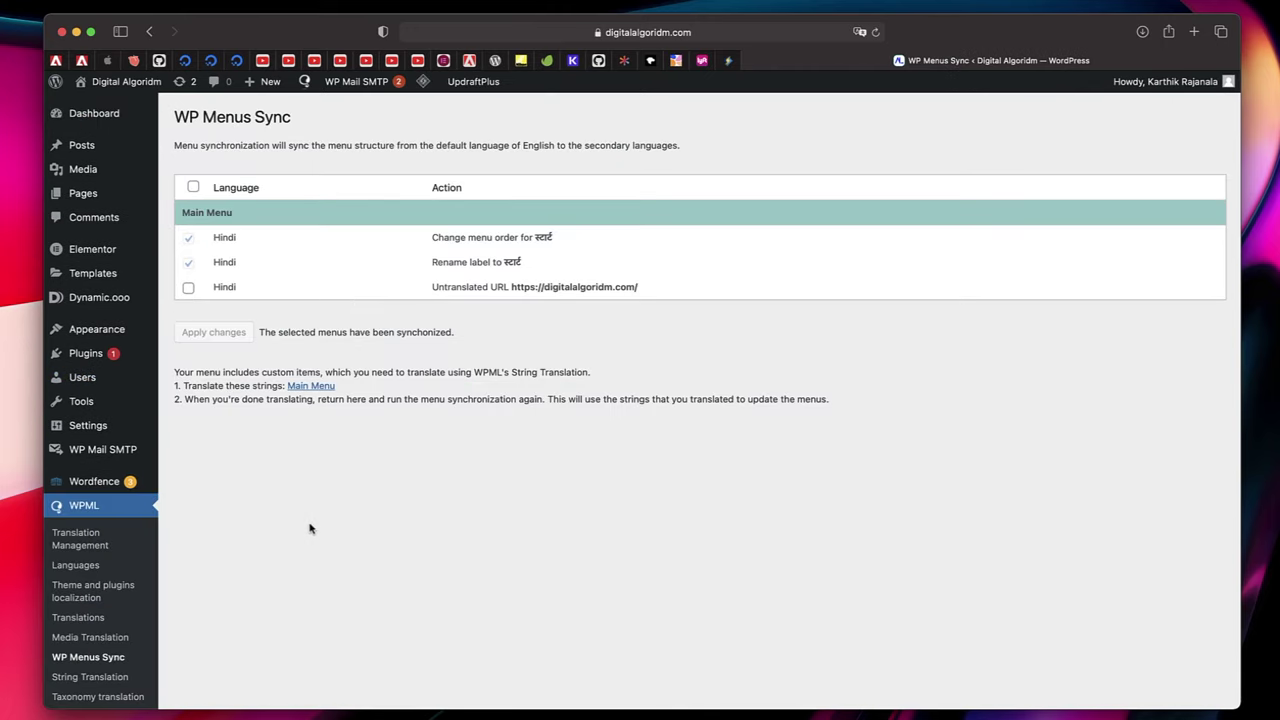
{"action": "mouse_move", "coordinate": [423, 82]}
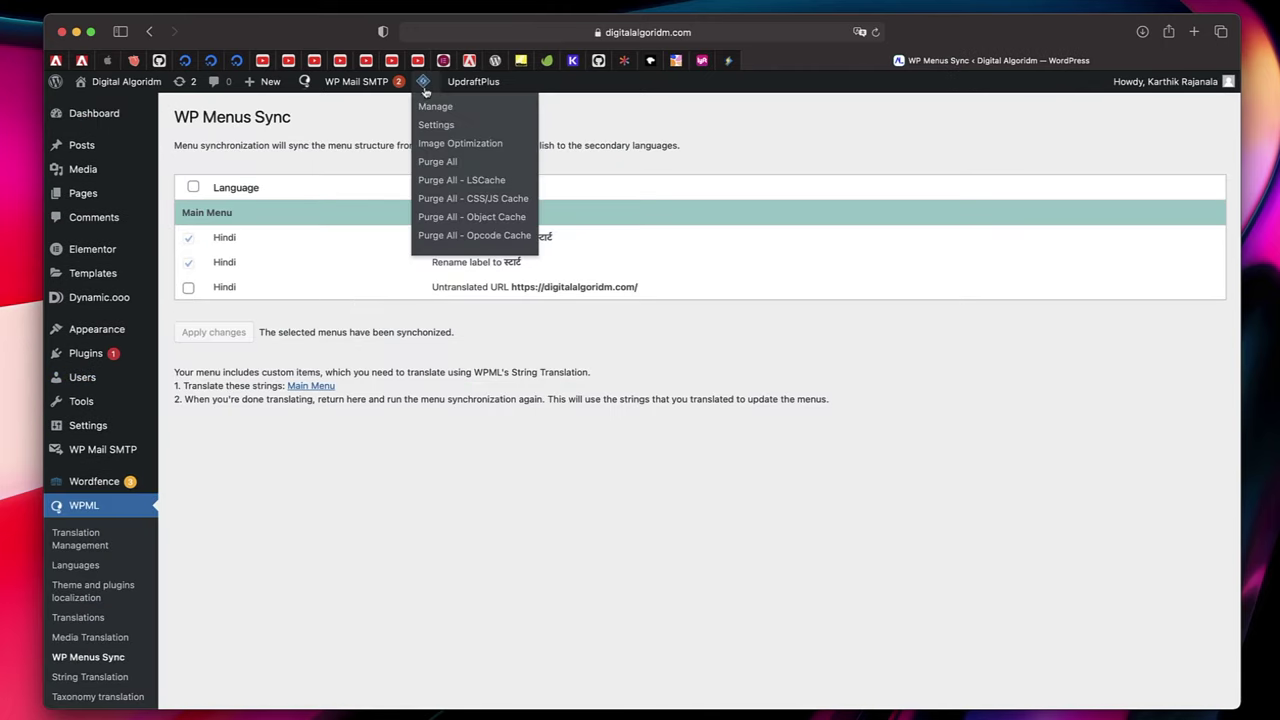
{"action": "left_click", "coordinate": [436, 161]}
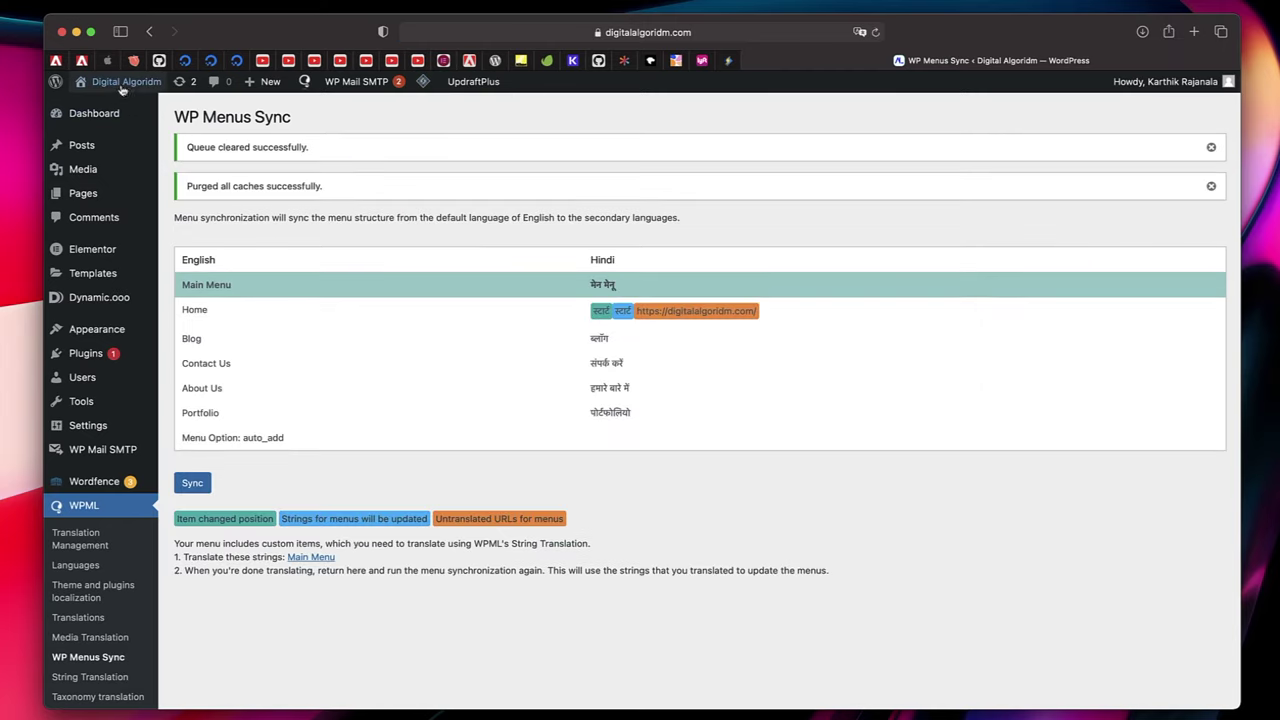
- Visit the live site, switch its language to Hindi, and examine the translated header menu
{"action": "mouse_move", "coordinate": [120, 84]}
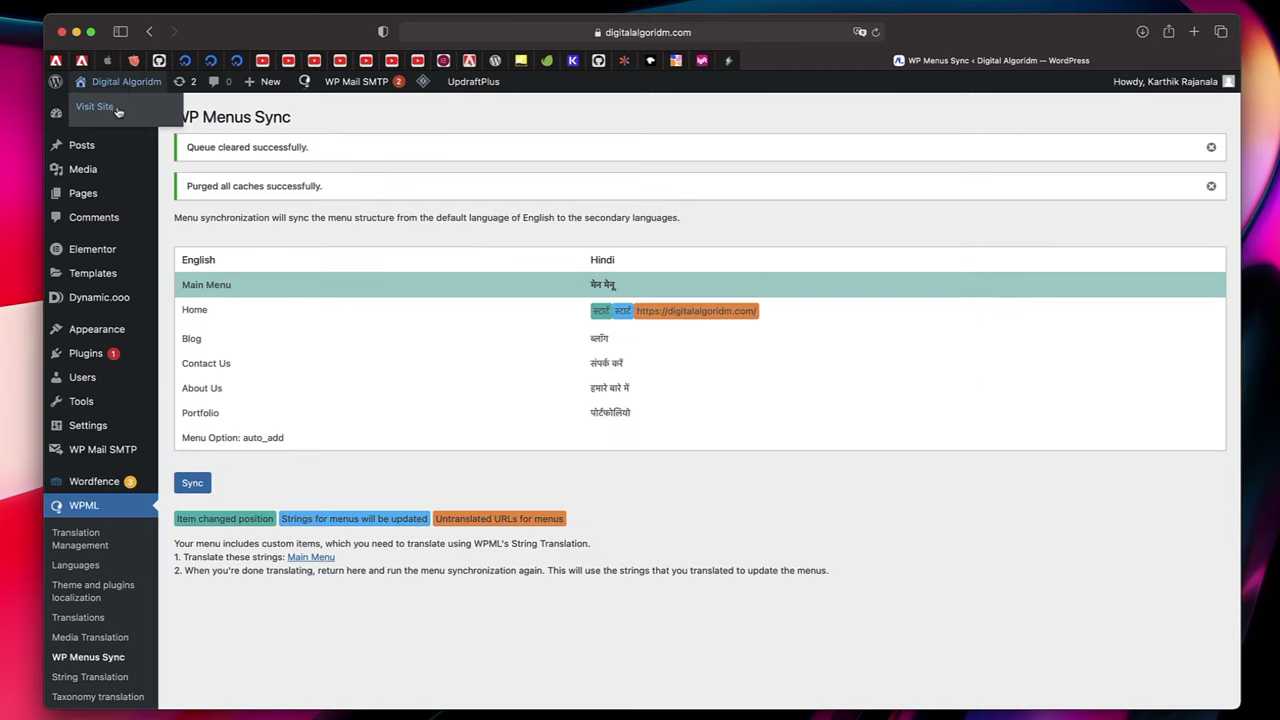
{"action": "left_click", "coordinate": [118, 111]}
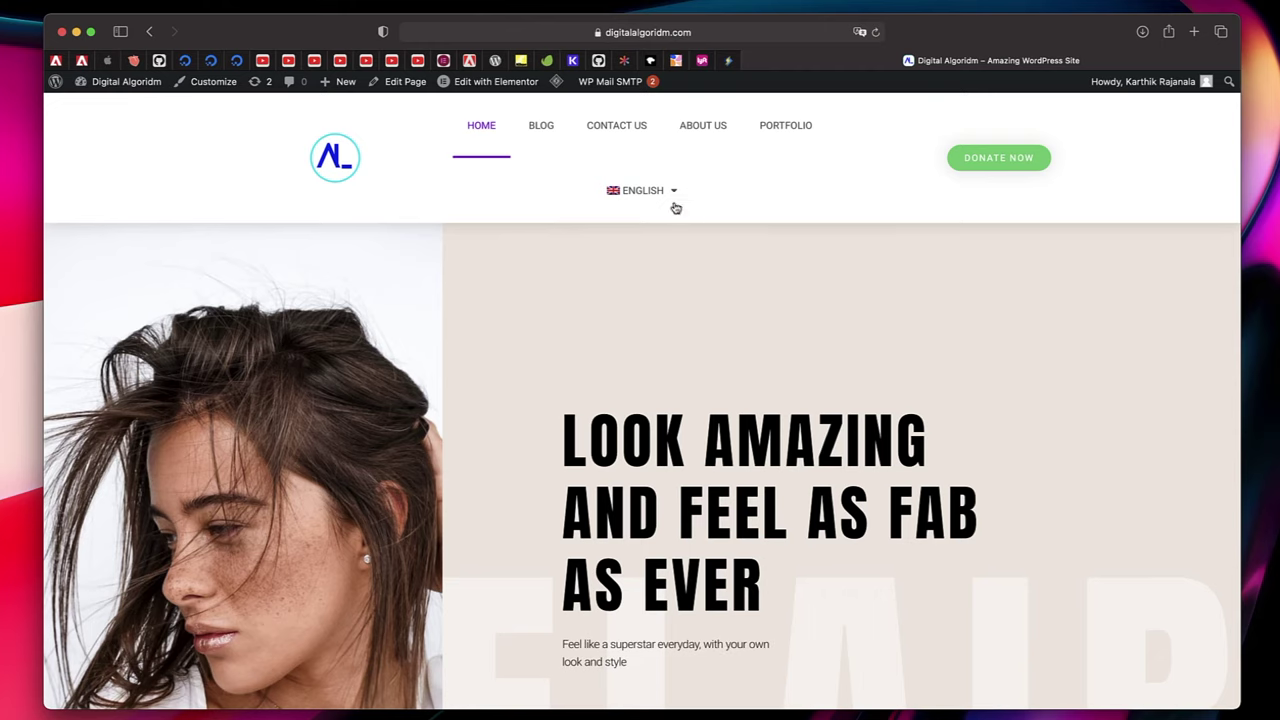
{"action": "mouse_move", "coordinate": [672, 200]}
{"action": "left_click", "coordinate": [650, 243]}
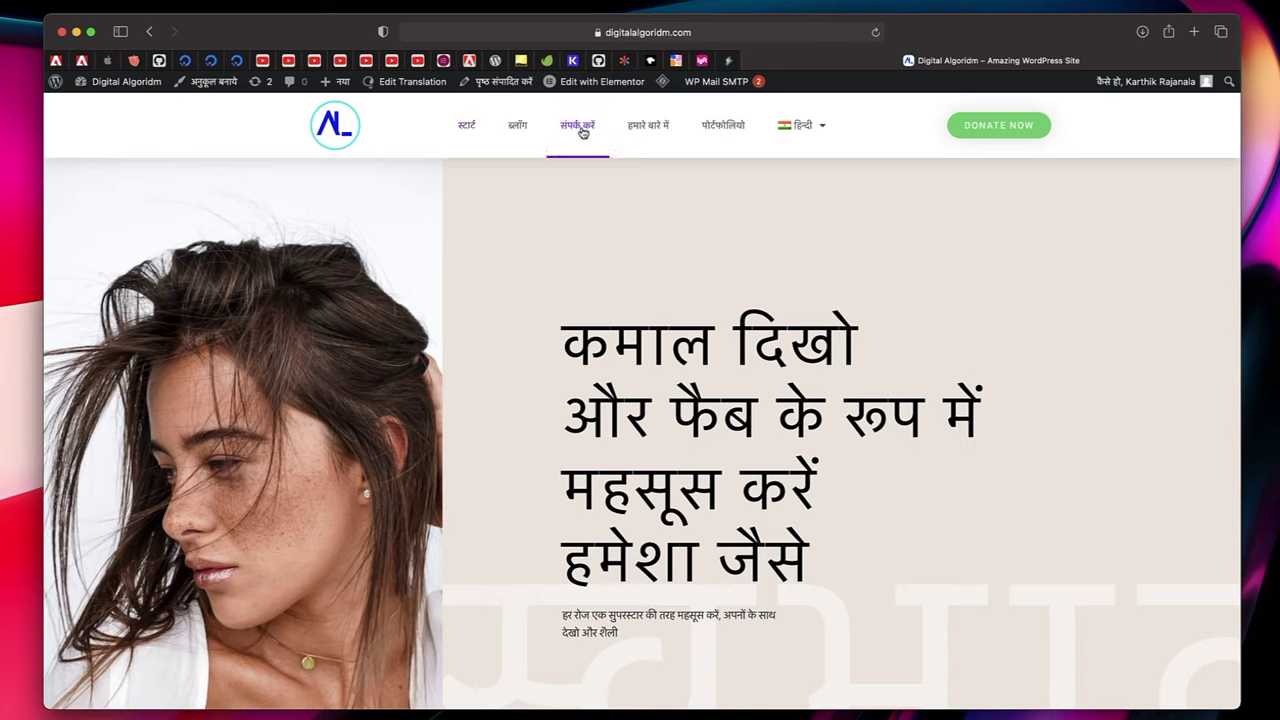
{"action": "mouse_move", "coordinate": [832, 135]}
- Return to the WordPress dashboard, open WPML's String Translation page, and review the strings of all domains
{"action": "left_click", "coordinate": [97, 81]}
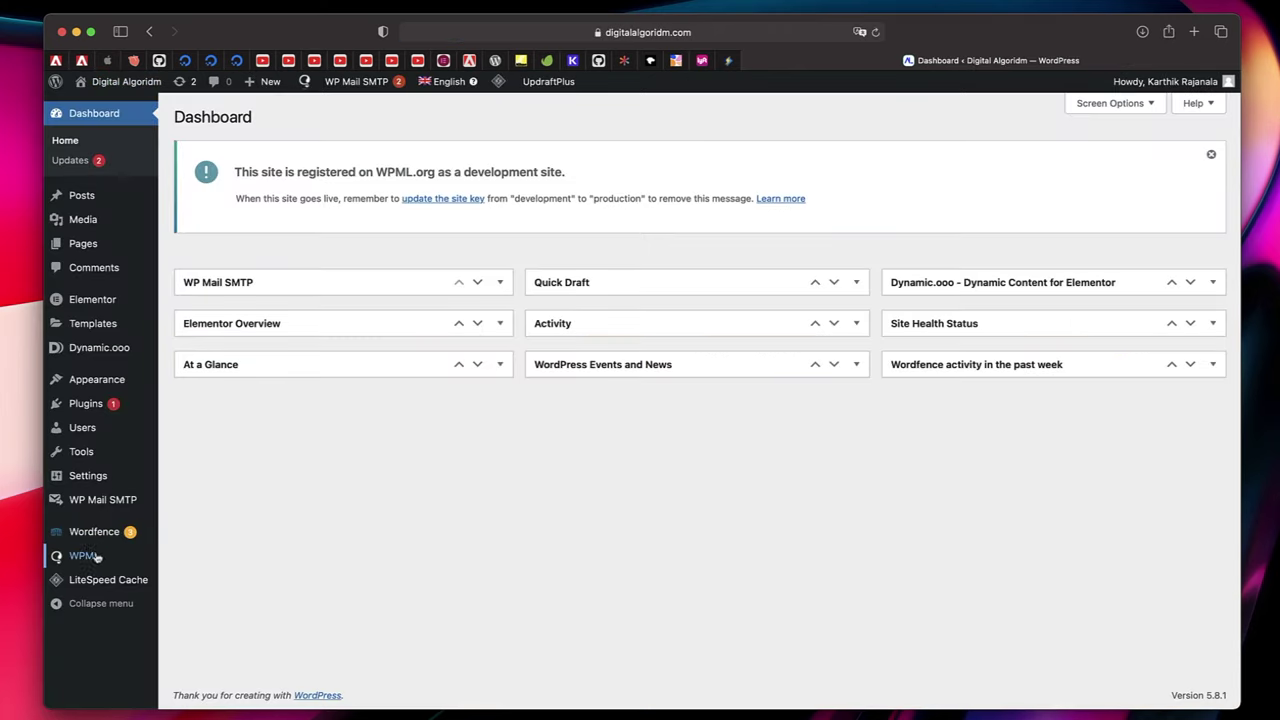
{"action": "left_click", "coordinate": [85, 560]}
{"action": "scroll", "coordinate": [83, 567], "scroll_direction": "down", "scroll_amount": 10}
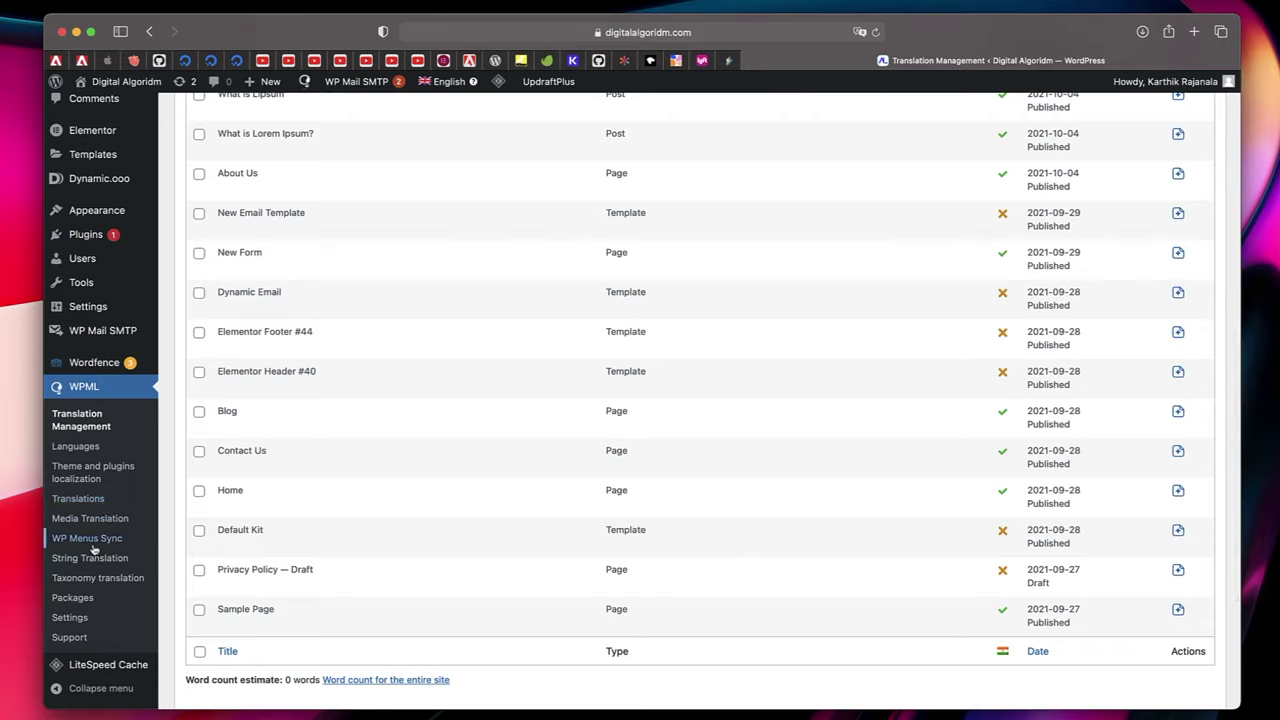
{"action": "left_click", "coordinate": [92, 565]}
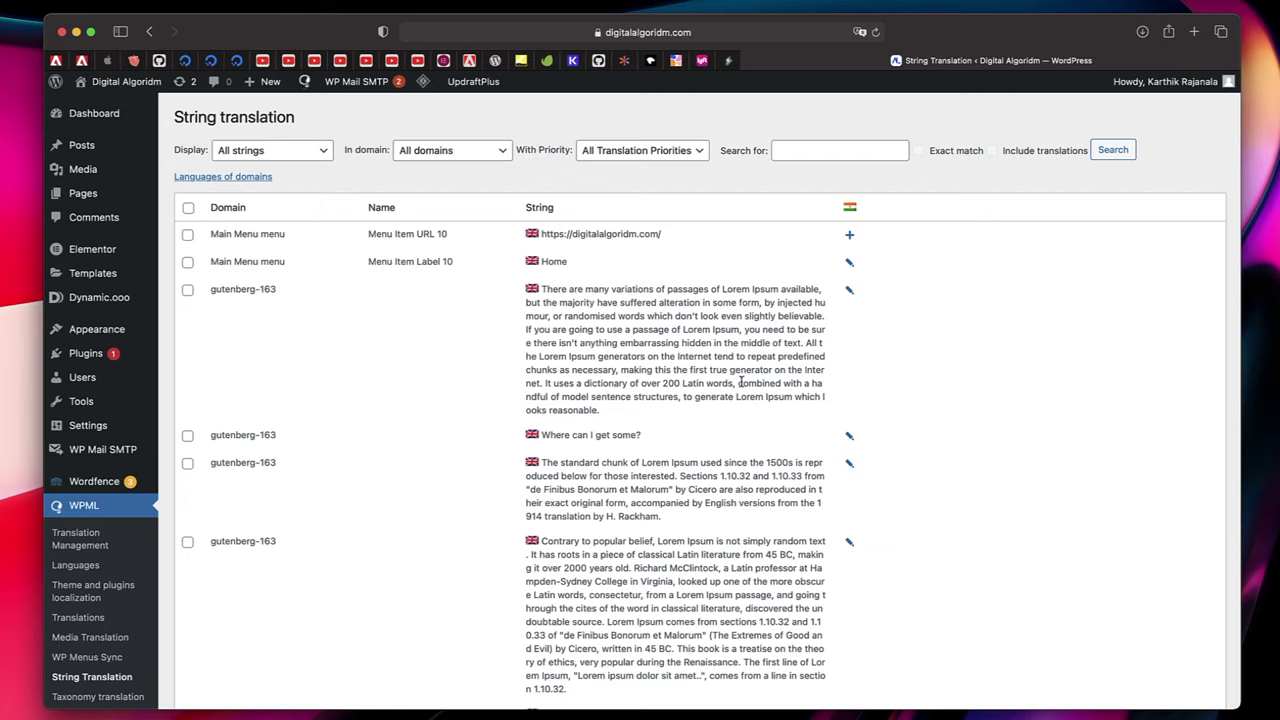
{"action": "scroll", "coordinate": [566, 365], "scroll_direction": "down", "scroll_amount": 5}
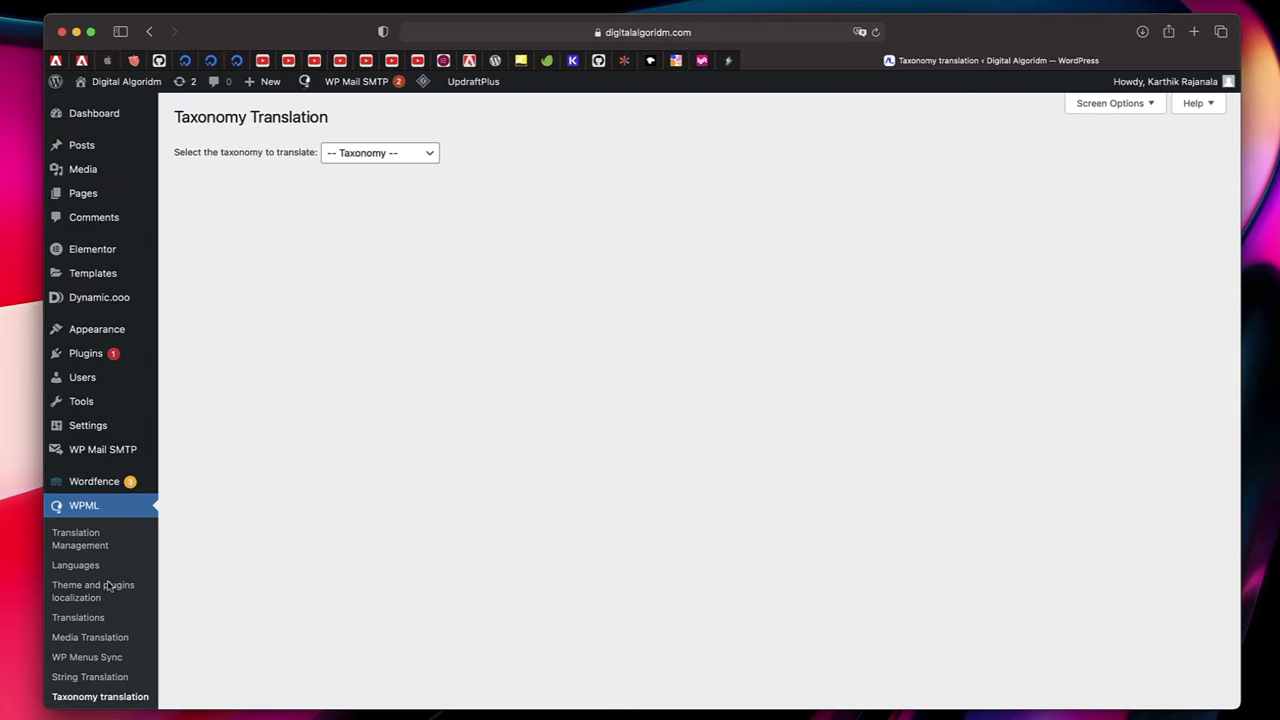
- Select Categories in Taxonomy Translation and clear the Hindi name of the Uncategorized term
{"action": "scroll", "coordinate": [160, 615], "scroll_direction": "down", "scroll_amount": 2}
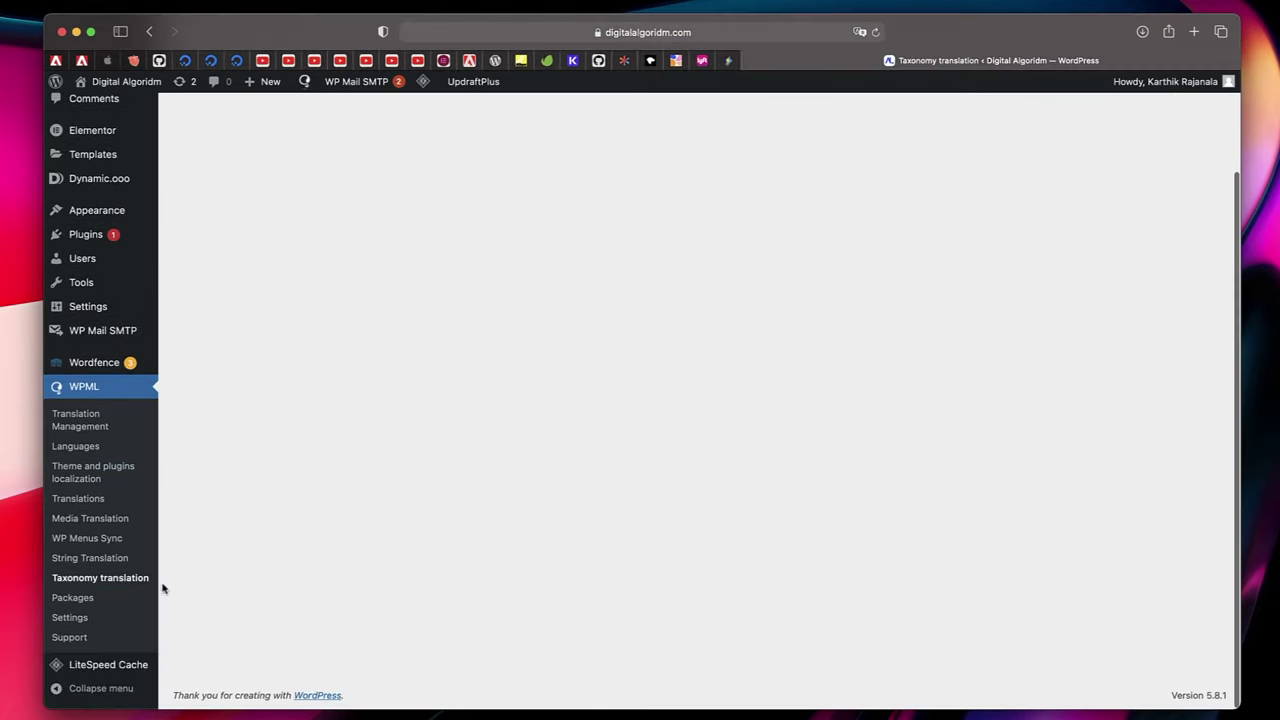
{"action": "scroll", "coordinate": [531, 331], "scroll_direction": "up", "scroll_amount": 5}
{"action": "left_click", "coordinate": [388, 152]}
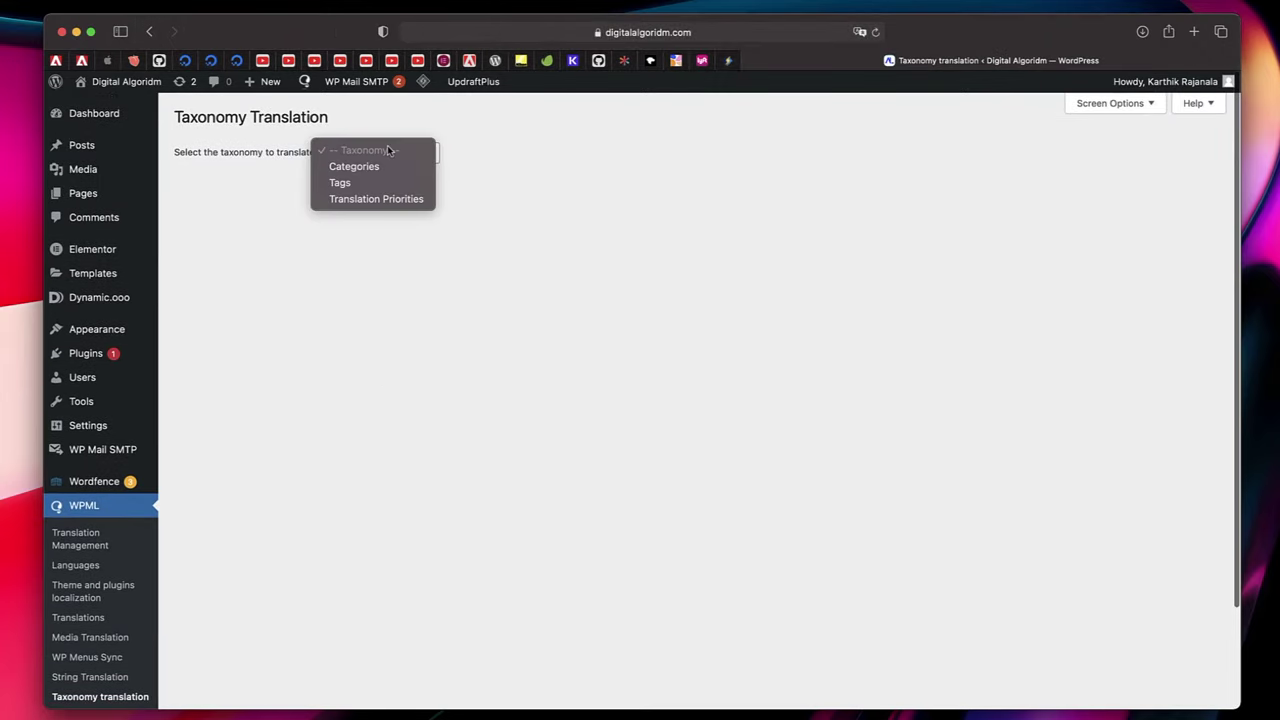
{"action": "left_click", "coordinate": [380, 167]}
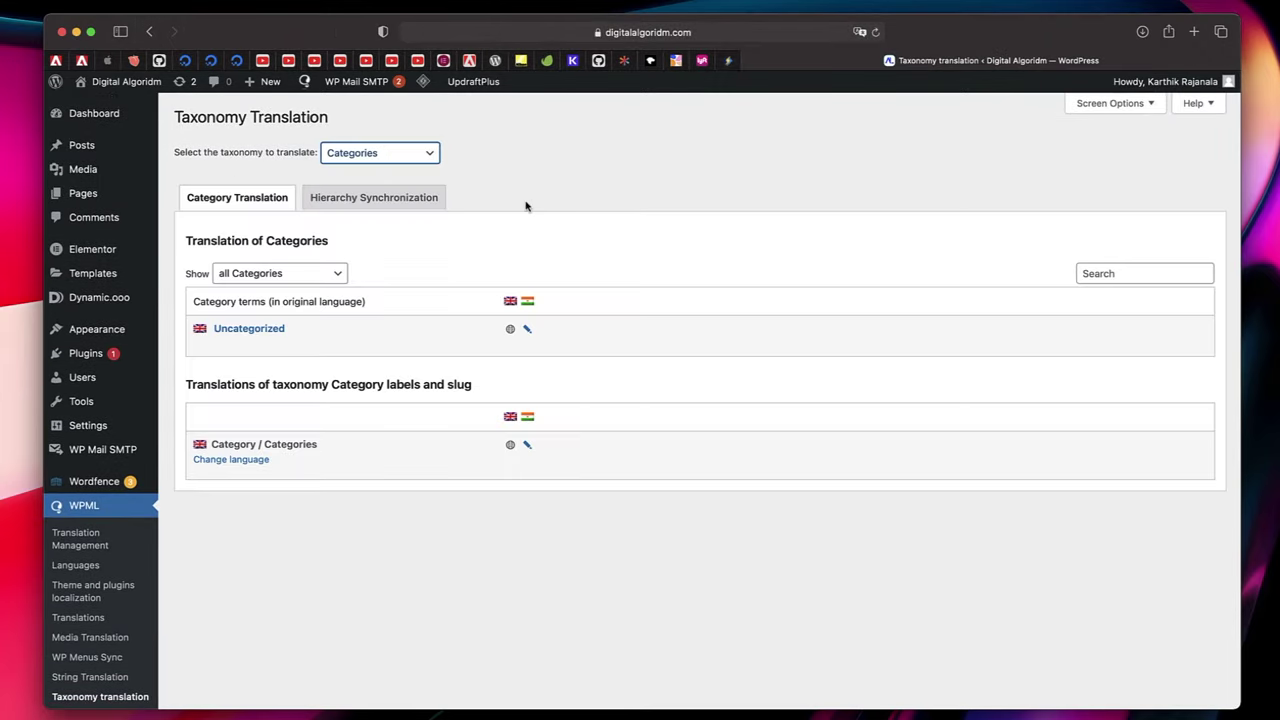
{"action": "left_click", "coordinate": [529, 332]}
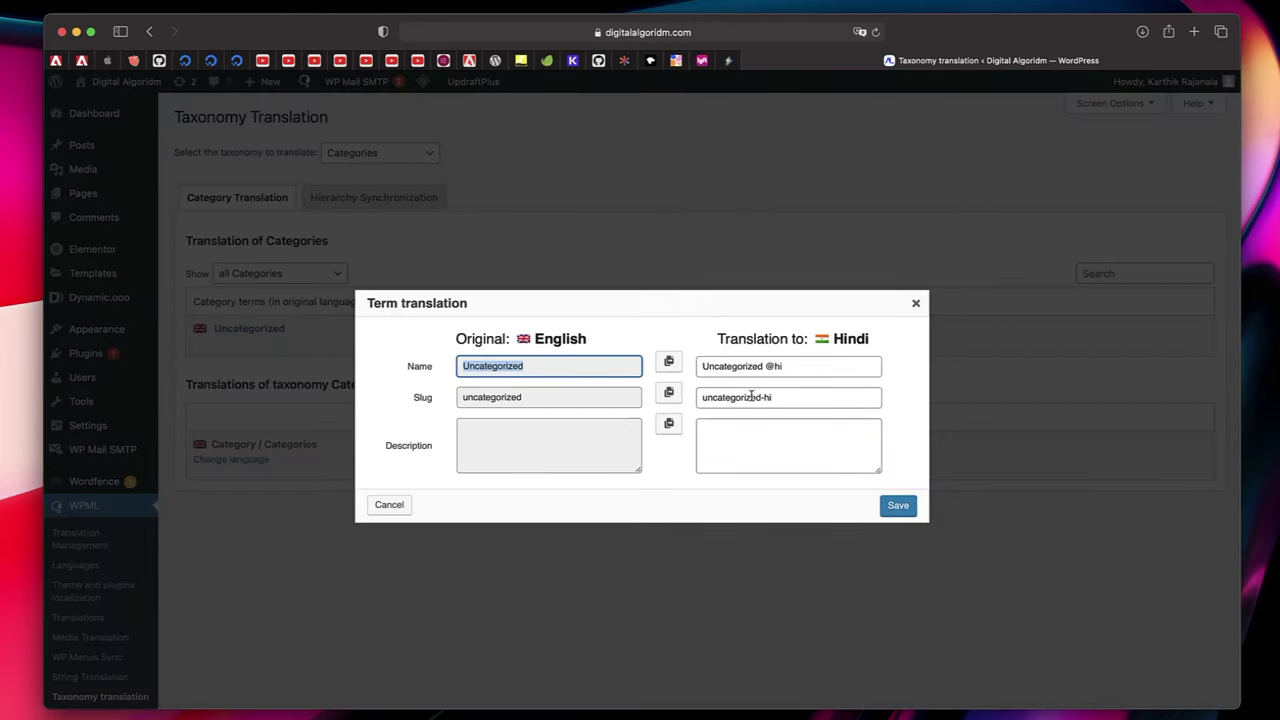
{"action": "left_click", "coordinate": [810, 371]}
{"action": "key", "text": "super+a"}
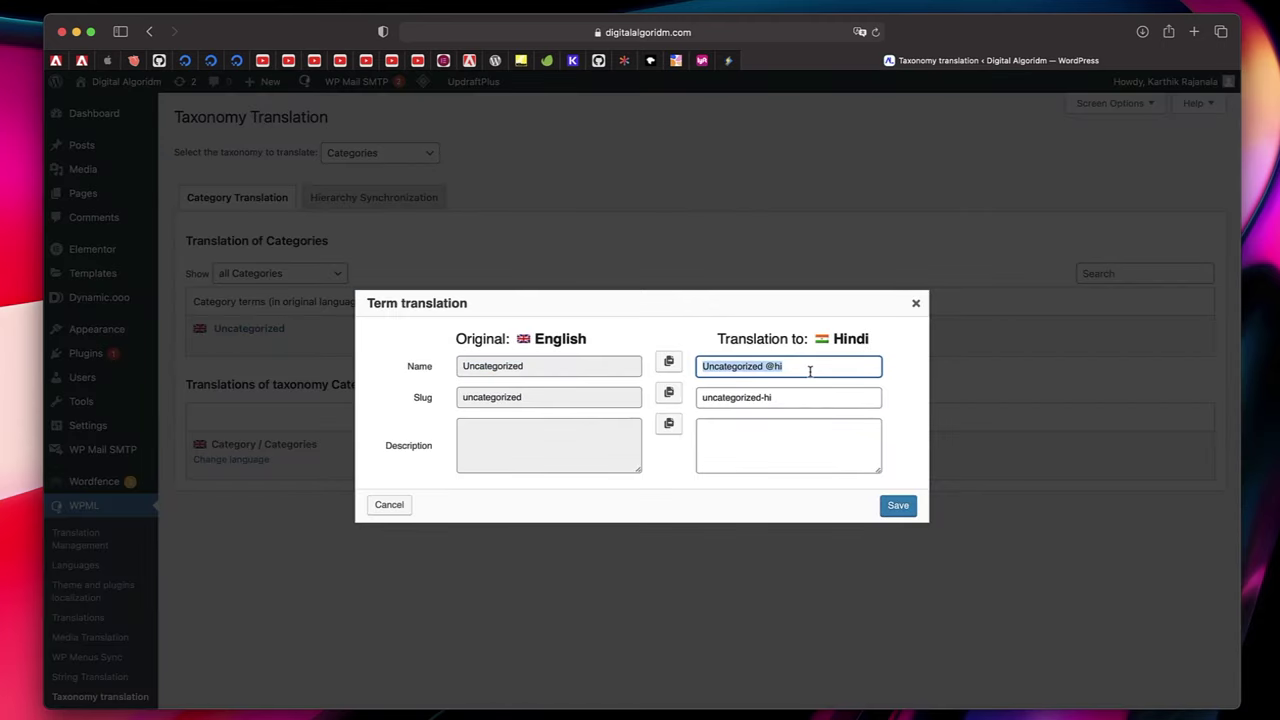
{"action": "key", "text": "BackSpace"}
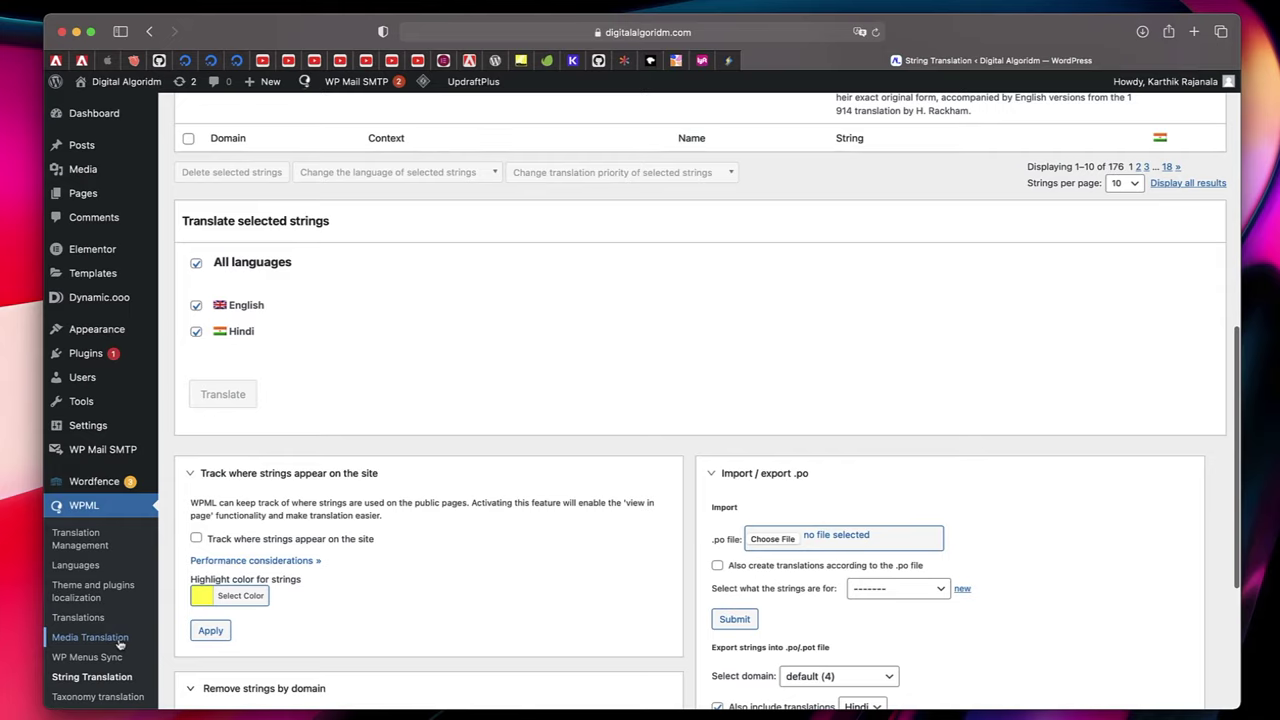
- In Media Translation, save the Hindi name of My-Skills-Pic-Texture.png as "हिंदी-पिक .png", and scan and replace content that has specifically this media
{"action": "left_click", "coordinate": [119, 641]}
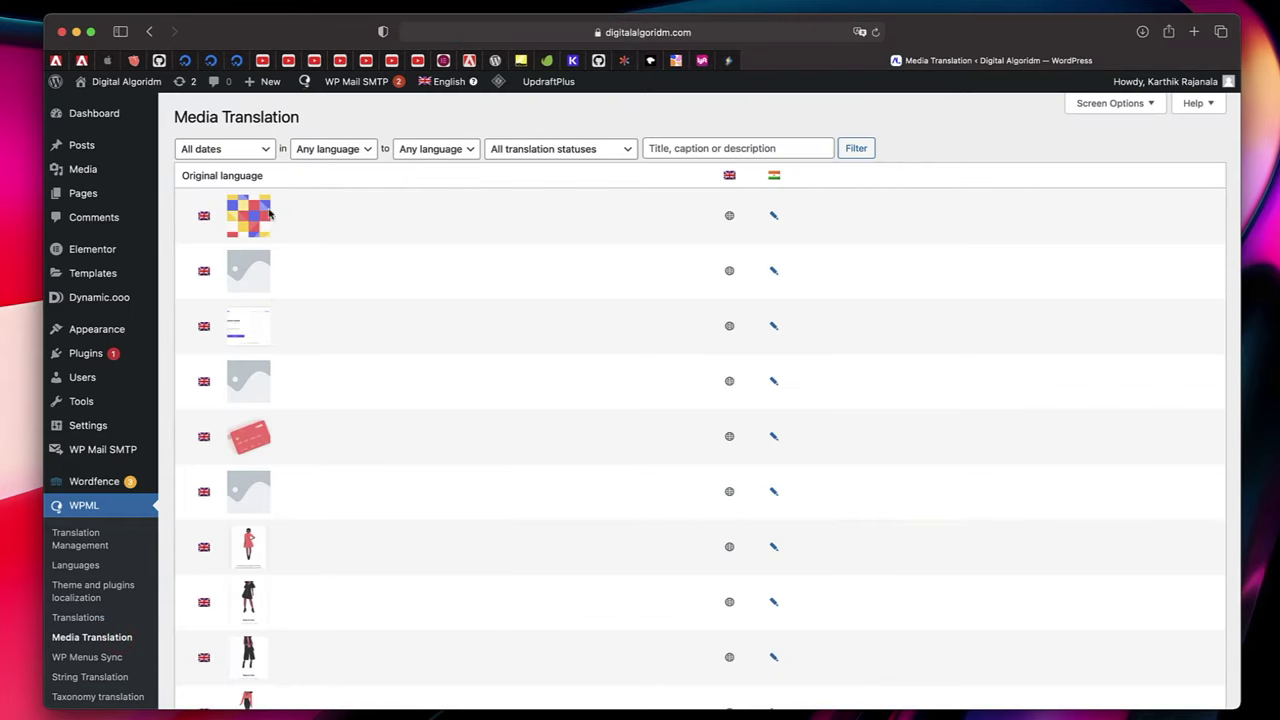
{"action": "mouse_move", "coordinate": [261, 214]}
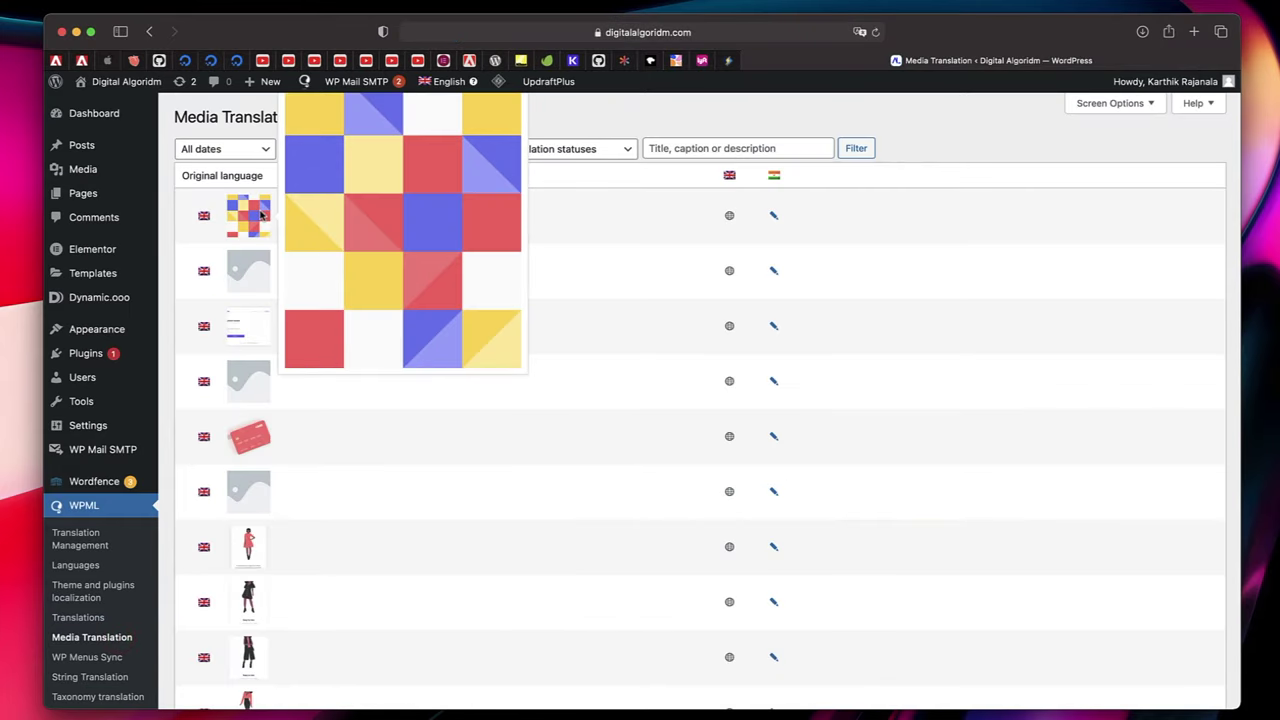
{"action": "left_click", "coordinate": [773, 217]}
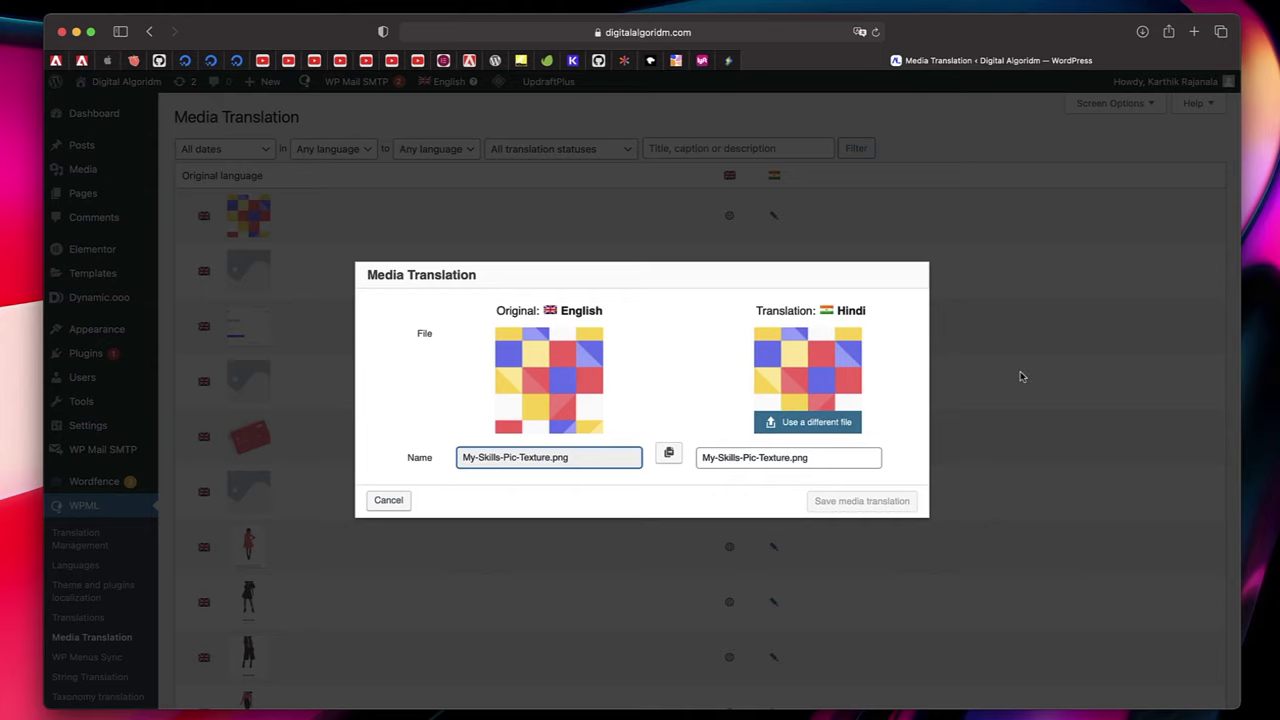
{"action": "left_click_drag", "start_coordinate": [789, 457], "coordinate": [702, 449]}
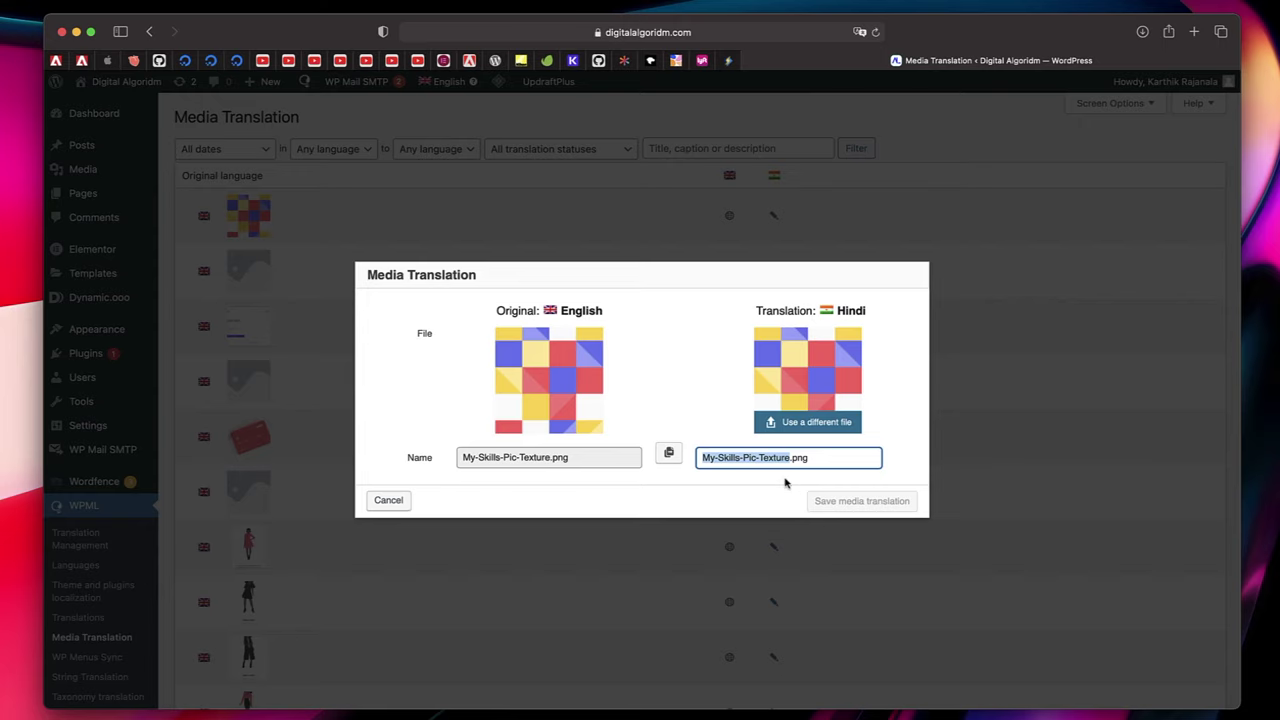
{"action": "type", "text": "हिंदी-पिक"}
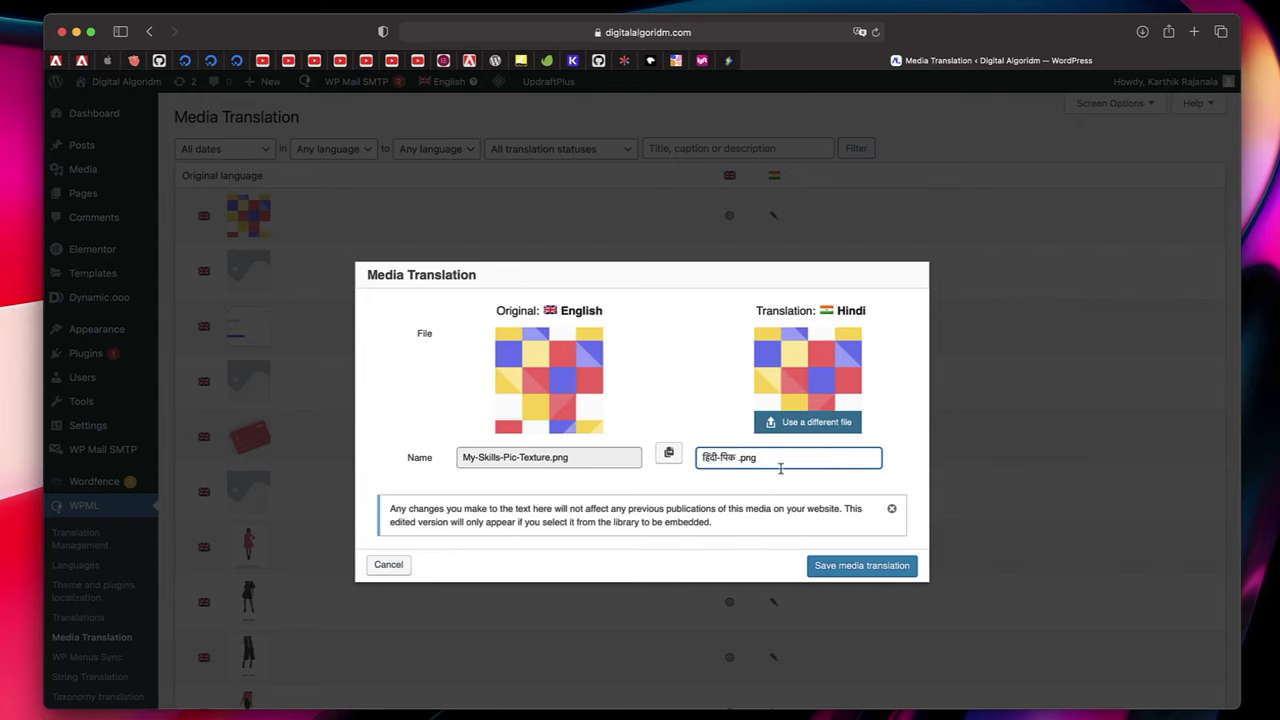
{"action": "left_click", "coordinate": [856, 567]}
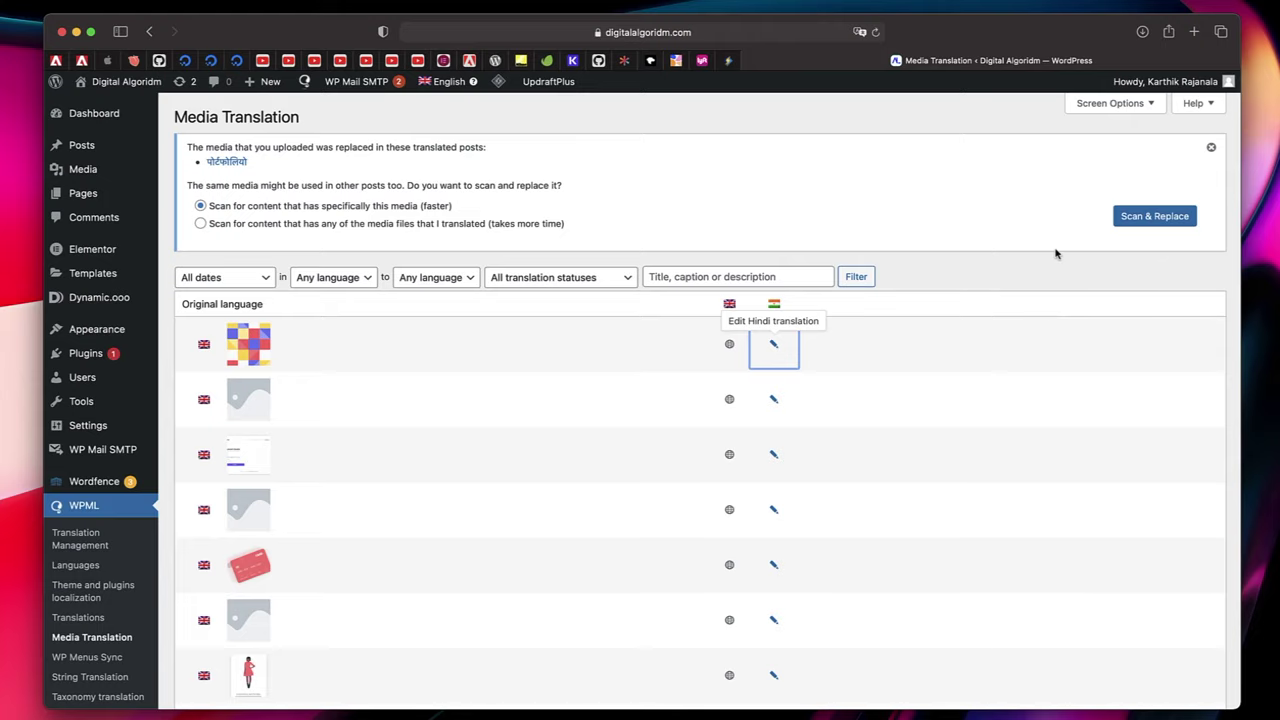
{"action": "left_click", "coordinate": [1138, 226]}
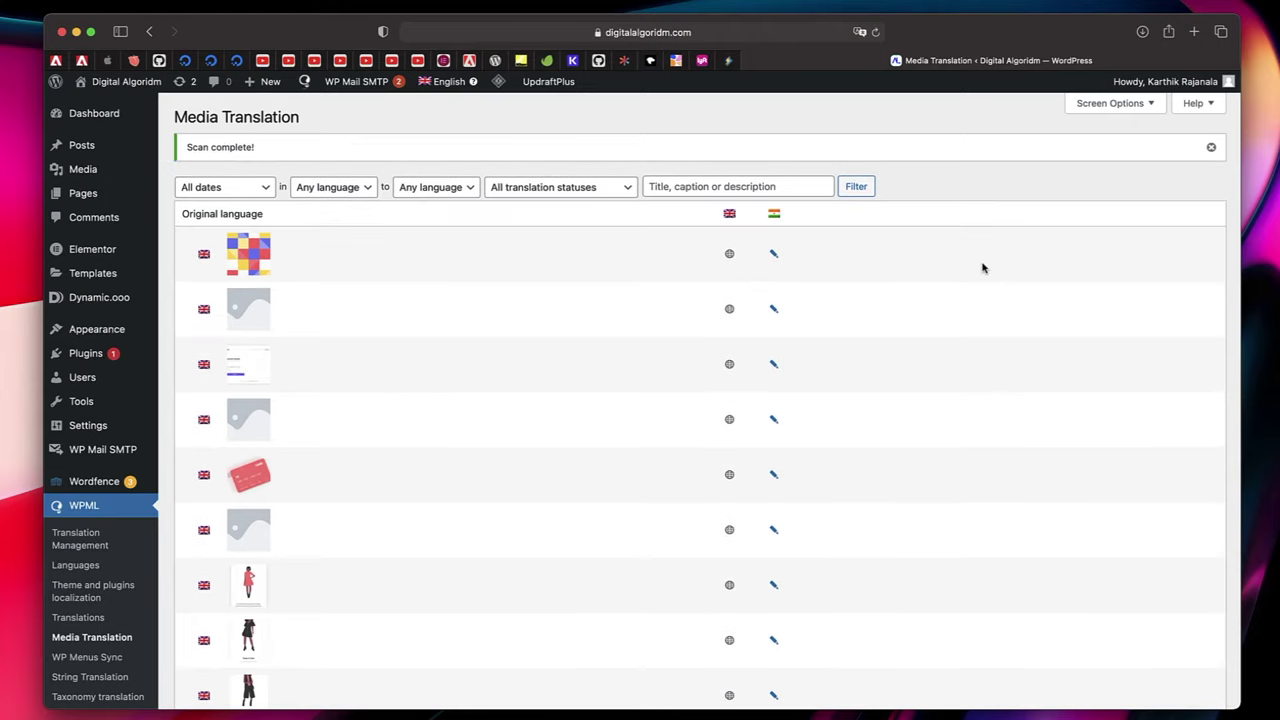
- Purge all caches and open the live site's home page in Hindi
{"action": "mouse_move", "coordinate": [498, 82]}
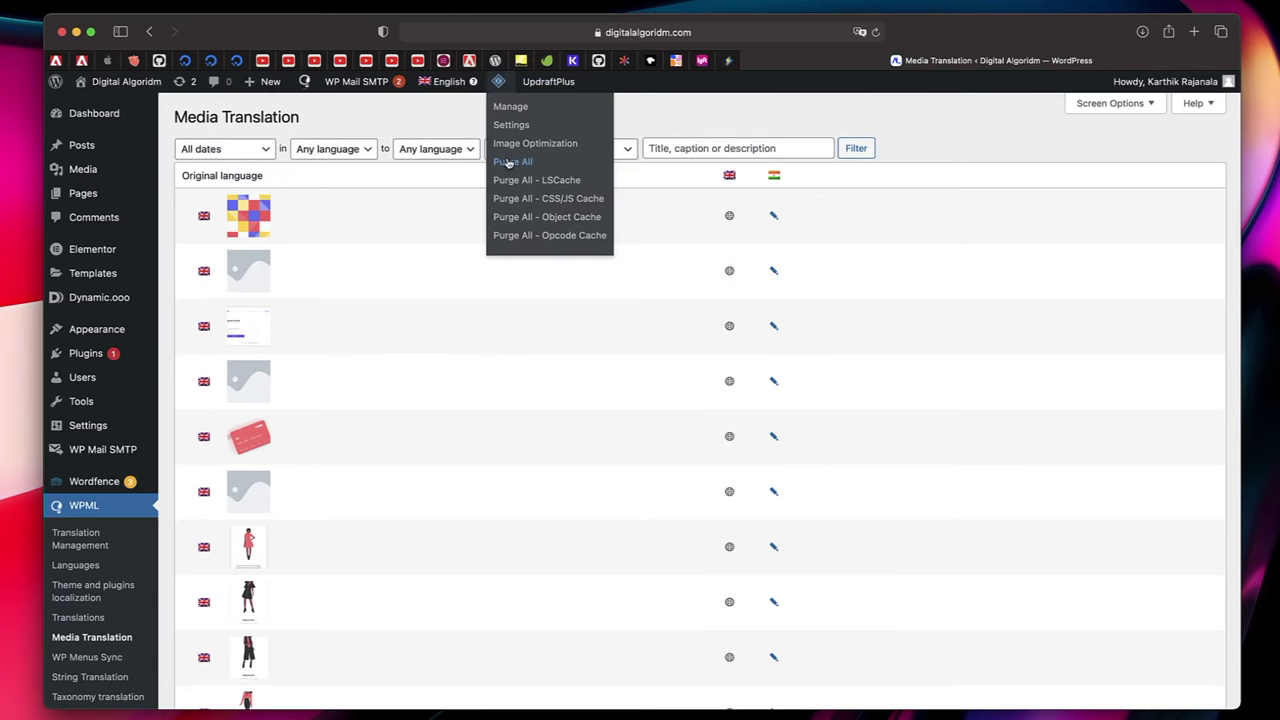
{"action": "left_click", "coordinate": [508, 162]}
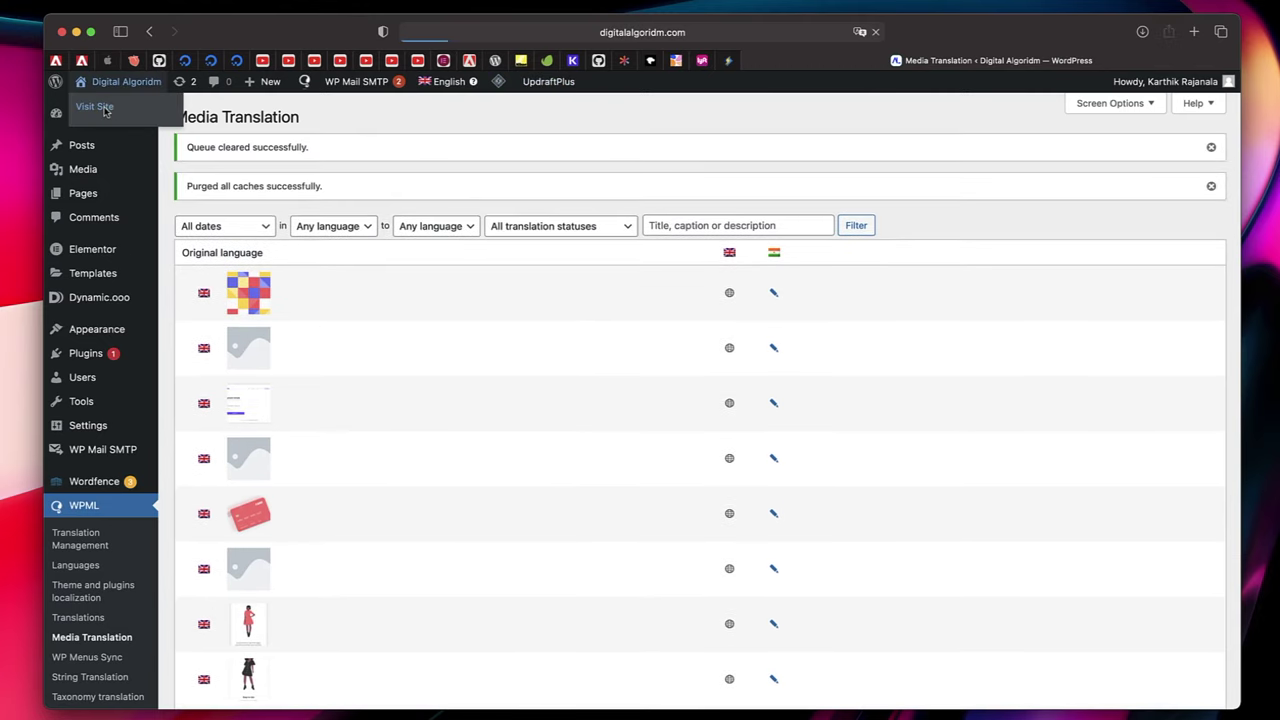
{"action": "left_click", "coordinate": [104, 110]}
{"action": "mouse_move", "coordinate": [620, 190]}
{"action": "left_click", "coordinate": [712, 245]}
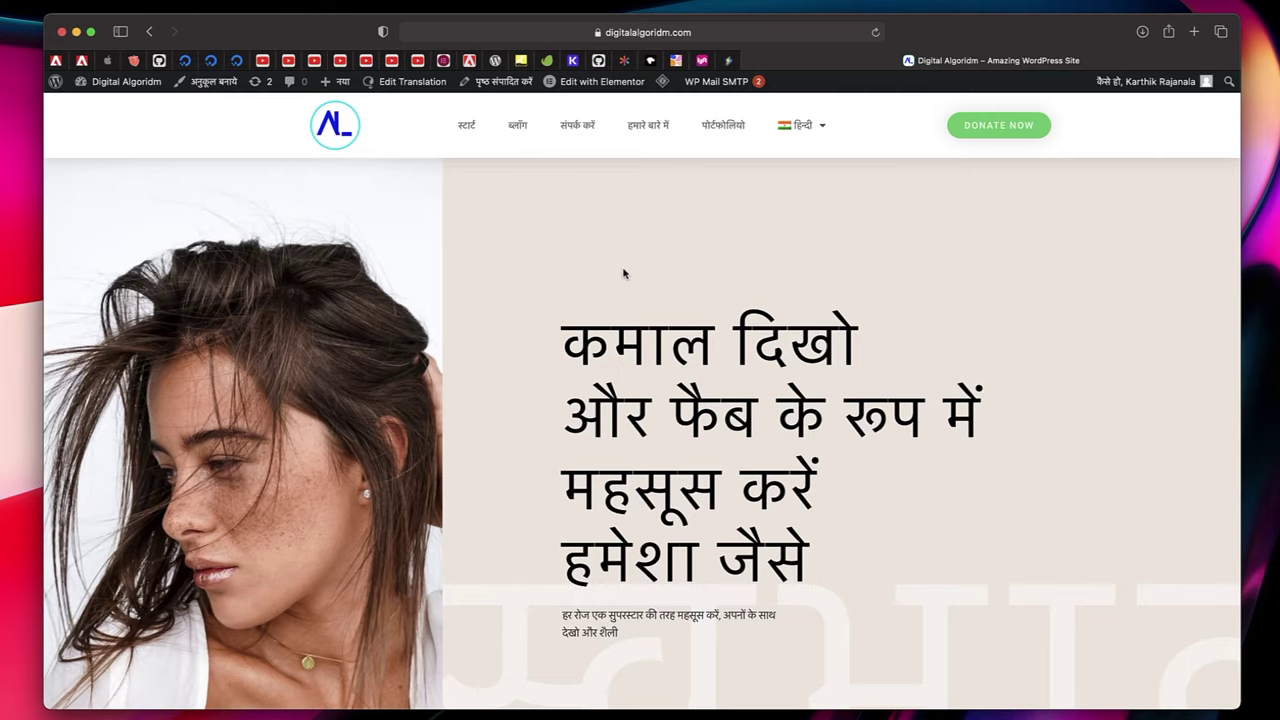
- Look through the sections of the Hindi home page and return to the WordPress dashboard
{"action": "scroll", "coordinate": [623, 273], "scroll_direction": "down", "scroll_amount": 15}
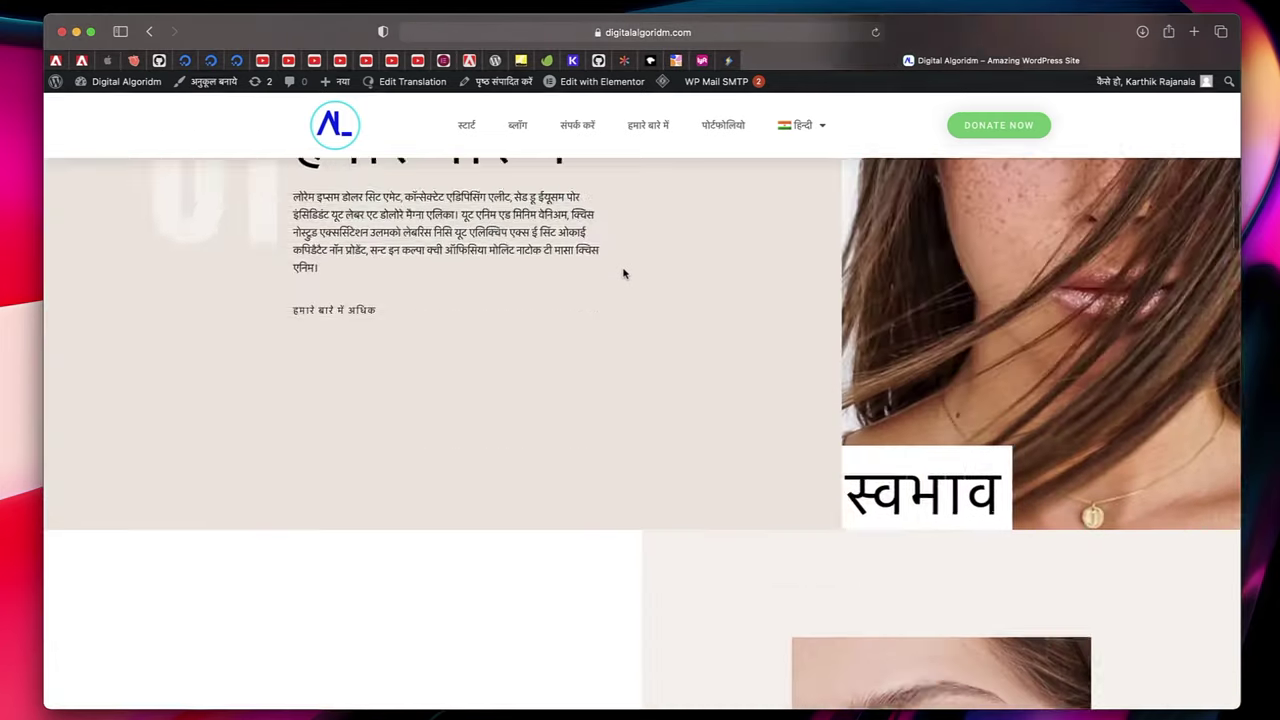
{"action": "scroll", "coordinate": [504, 319], "scroll_direction": "down", "scroll_amount": 6}
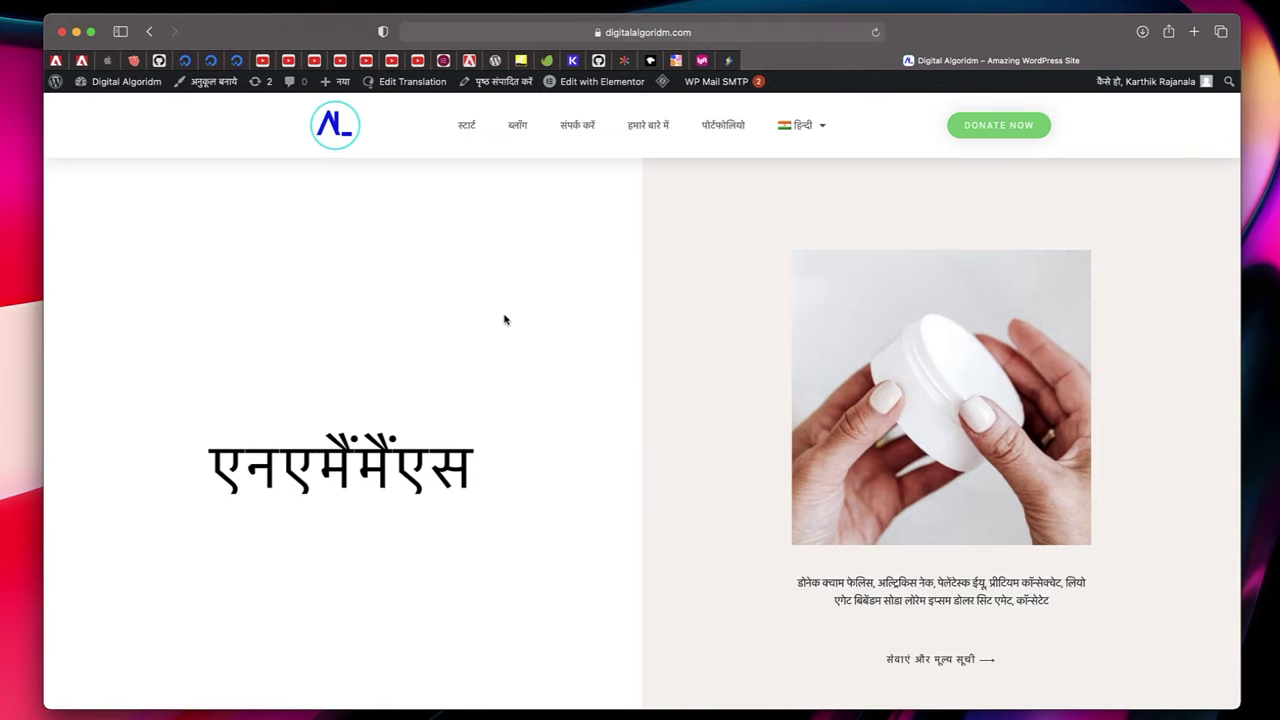
{"action": "left_click", "coordinate": [132, 86]}
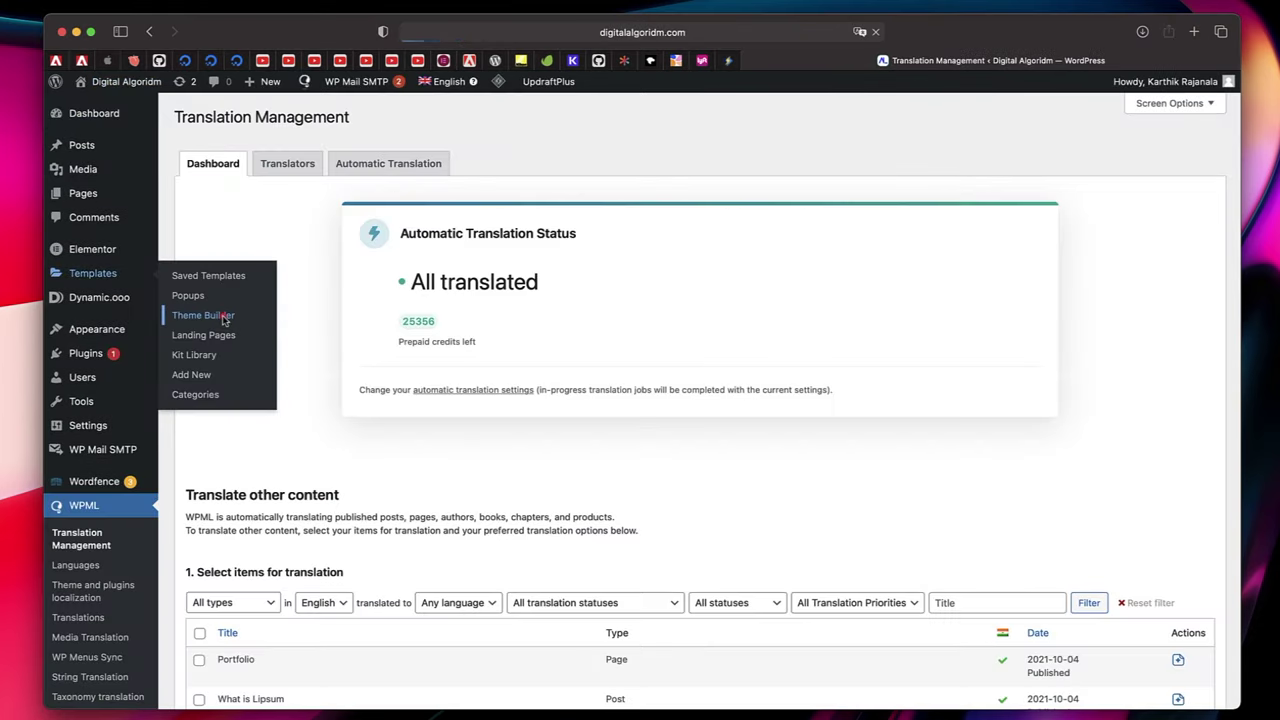
- In the Theme Builder templates, review the Hindi translation of Elementor Footer #44 and publish it
{"action": "left_click", "coordinate": [223, 318]}
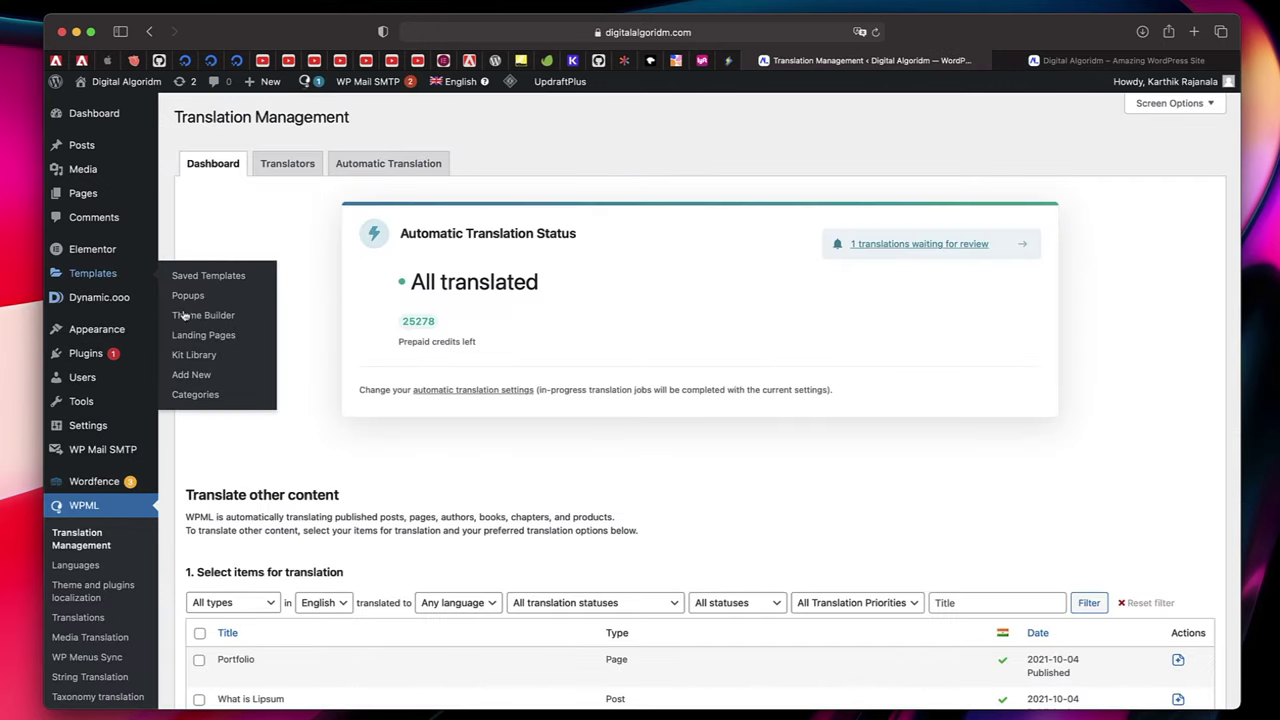
{"action": "left_click", "coordinate": [200, 318]}
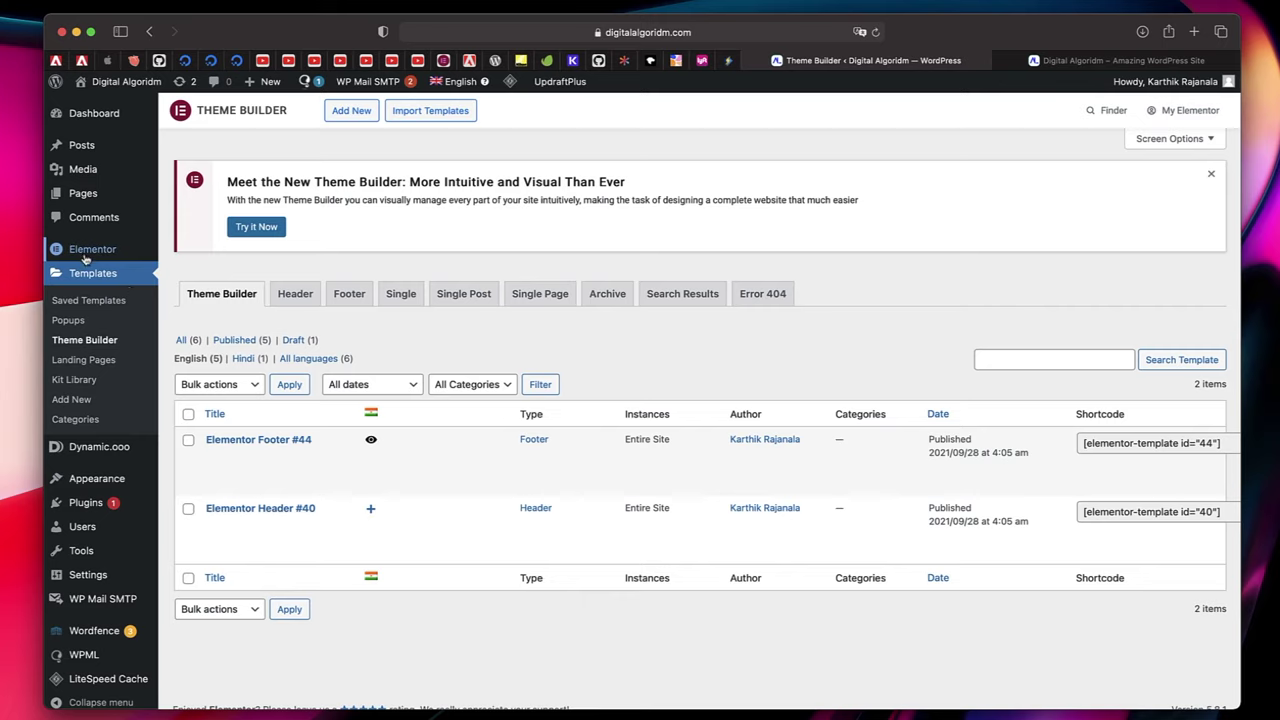
{"action": "mouse_move", "coordinate": [87, 256]}
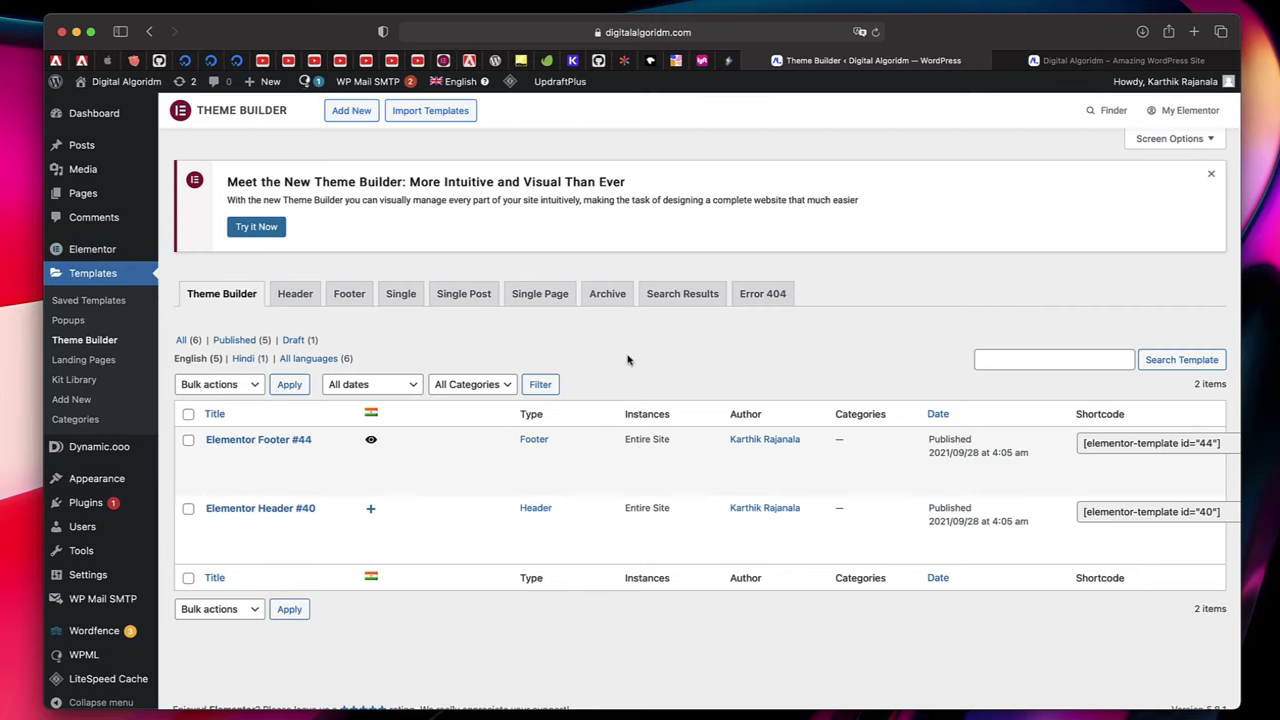
{"action": "left_click", "coordinate": [371, 442]}
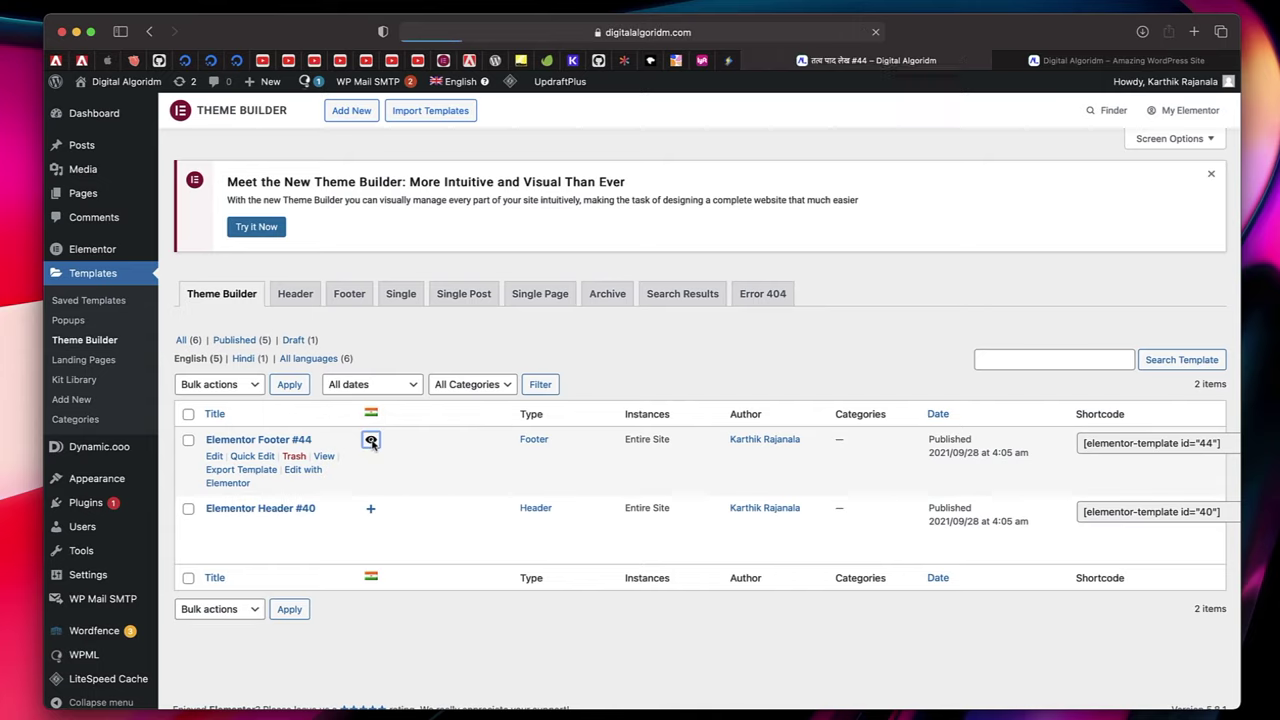
{"action": "scroll", "coordinate": [371, 446], "scroll_direction": "down", "scroll_amount": 5}
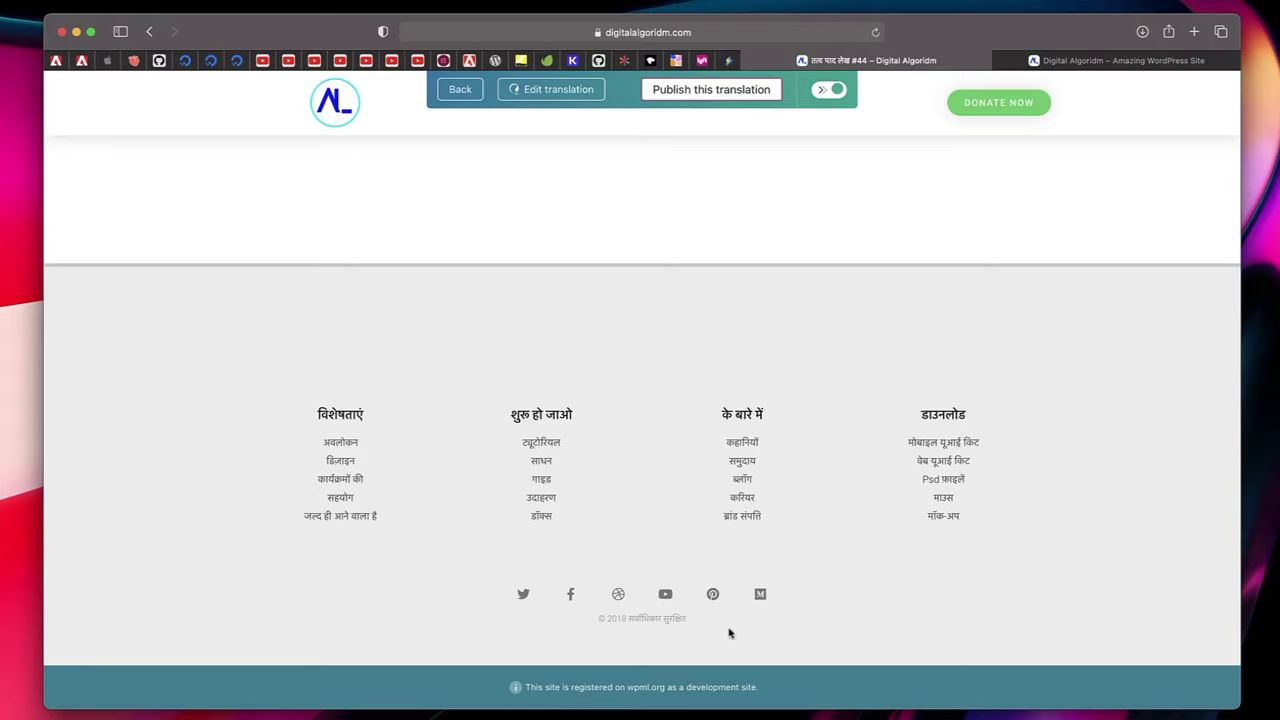
{"action": "left_click", "coordinate": [703, 95]}
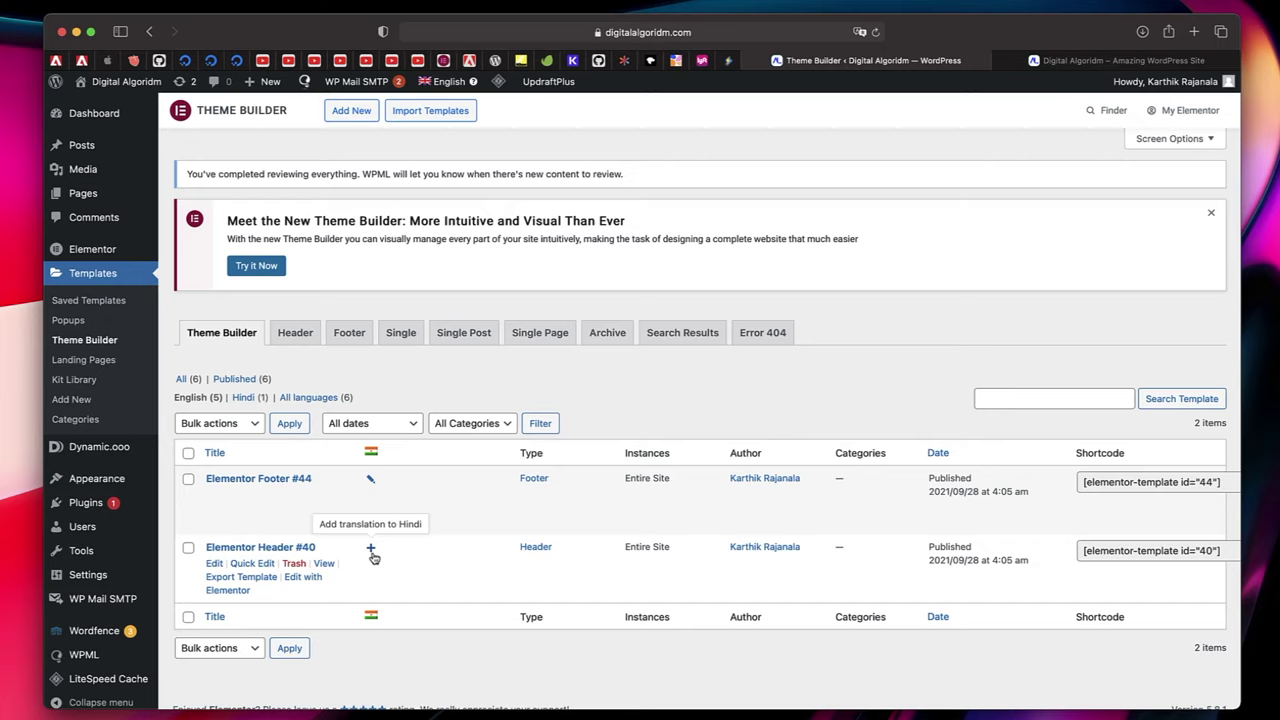
{"action": "left_click", "coordinate": [709, 374]}
- Add a new post titled "New Post To test WPML" with Lorem Ipsum text as its body, using the ABC - India input source
{"action": "left_click", "coordinate": [96, 198]}
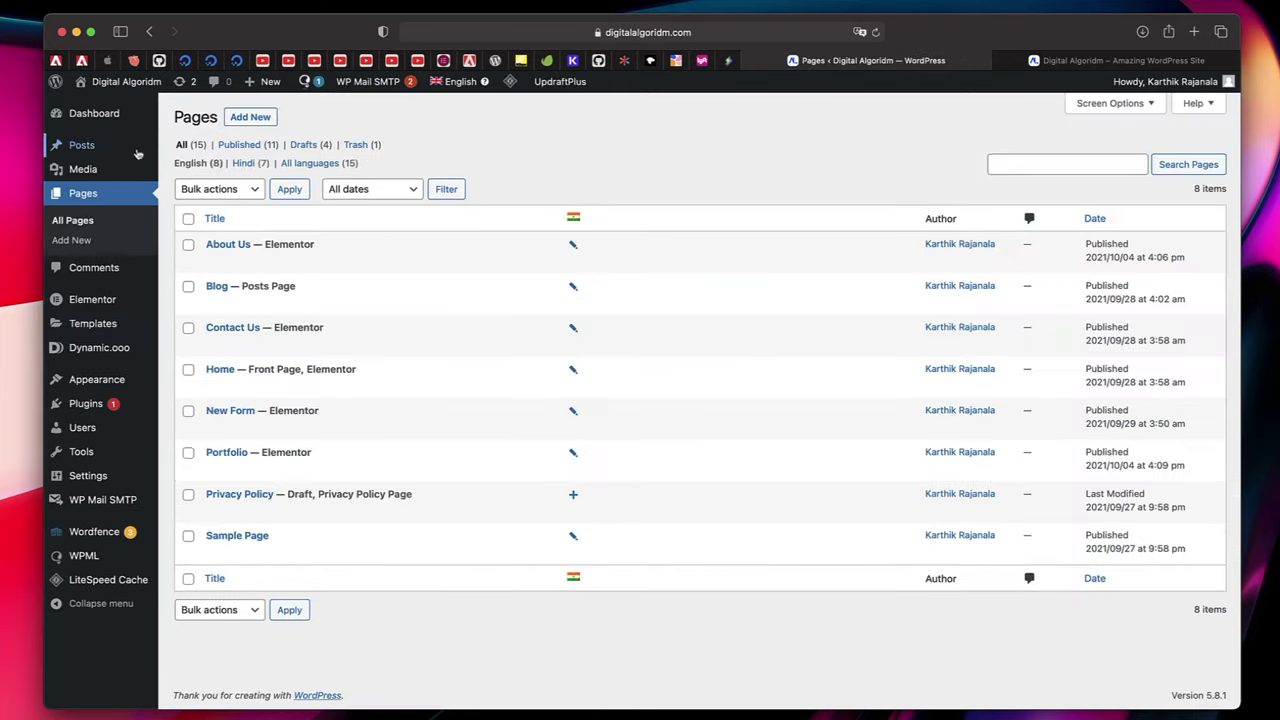
{"action": "left_click", "coordinate": [108, 153]}
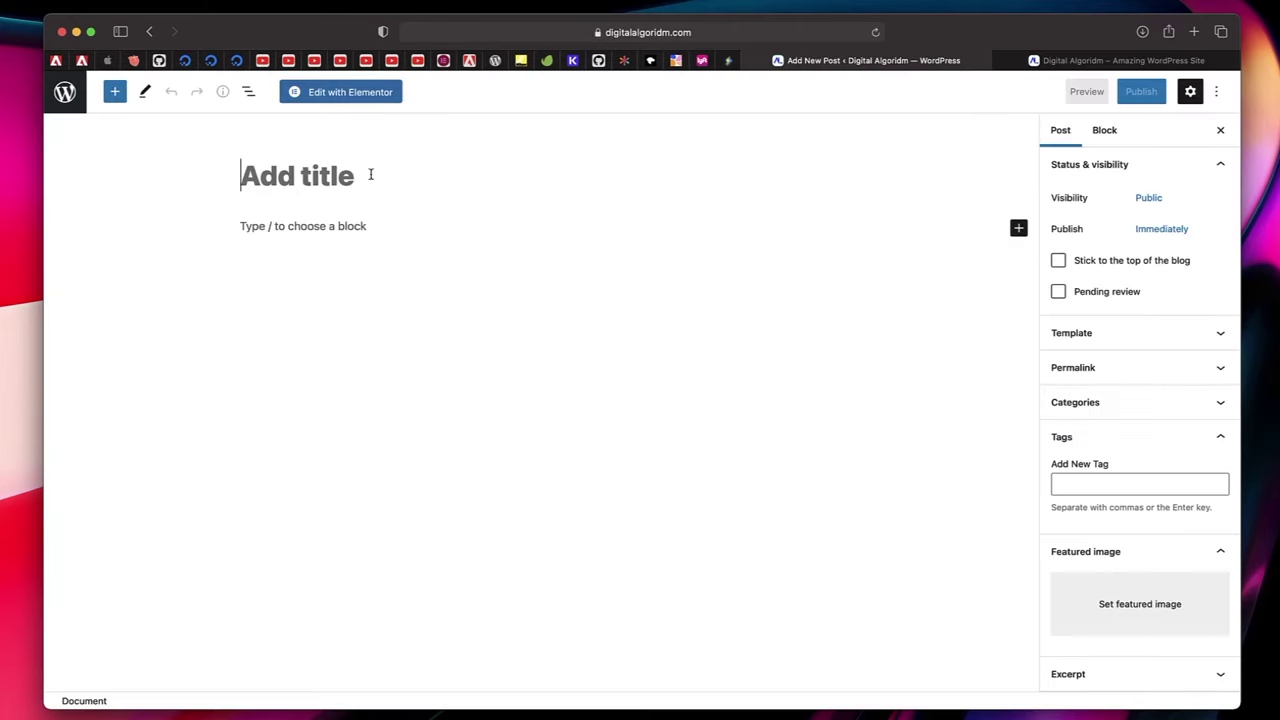
{"action": "type", "text": "New"}
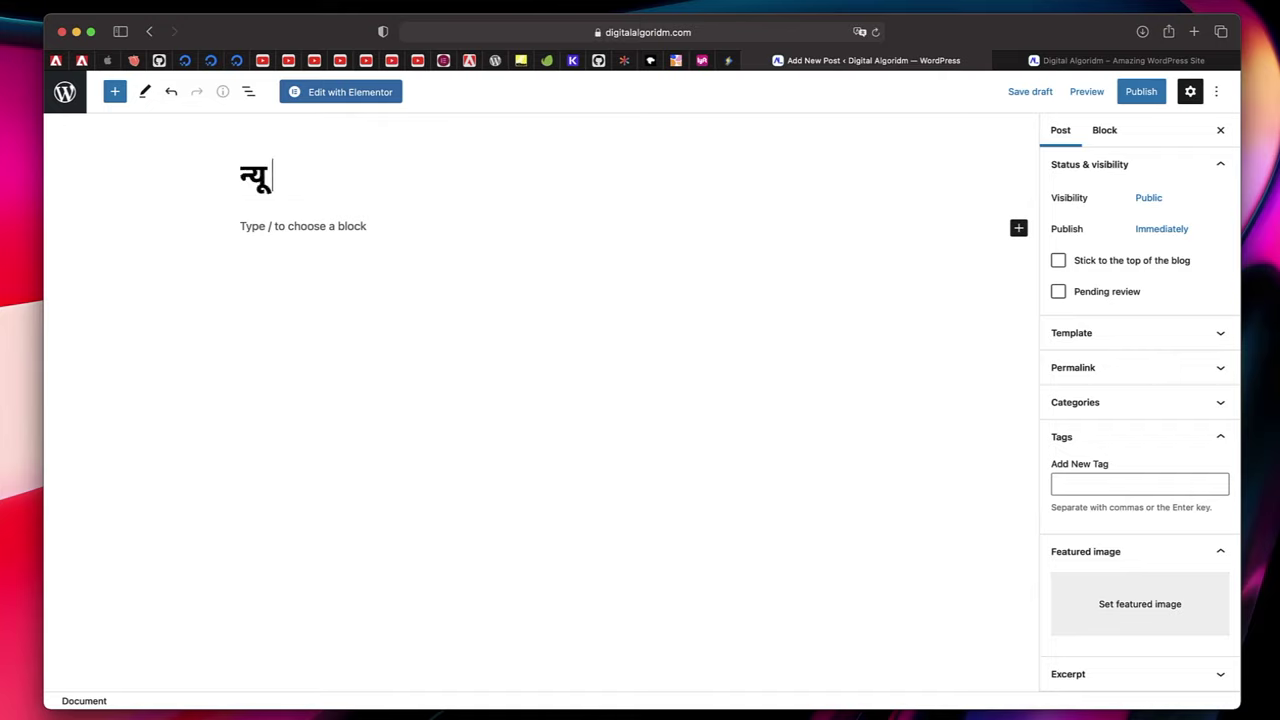
{"action": "left_click", "coordinate": [1000, 0]}
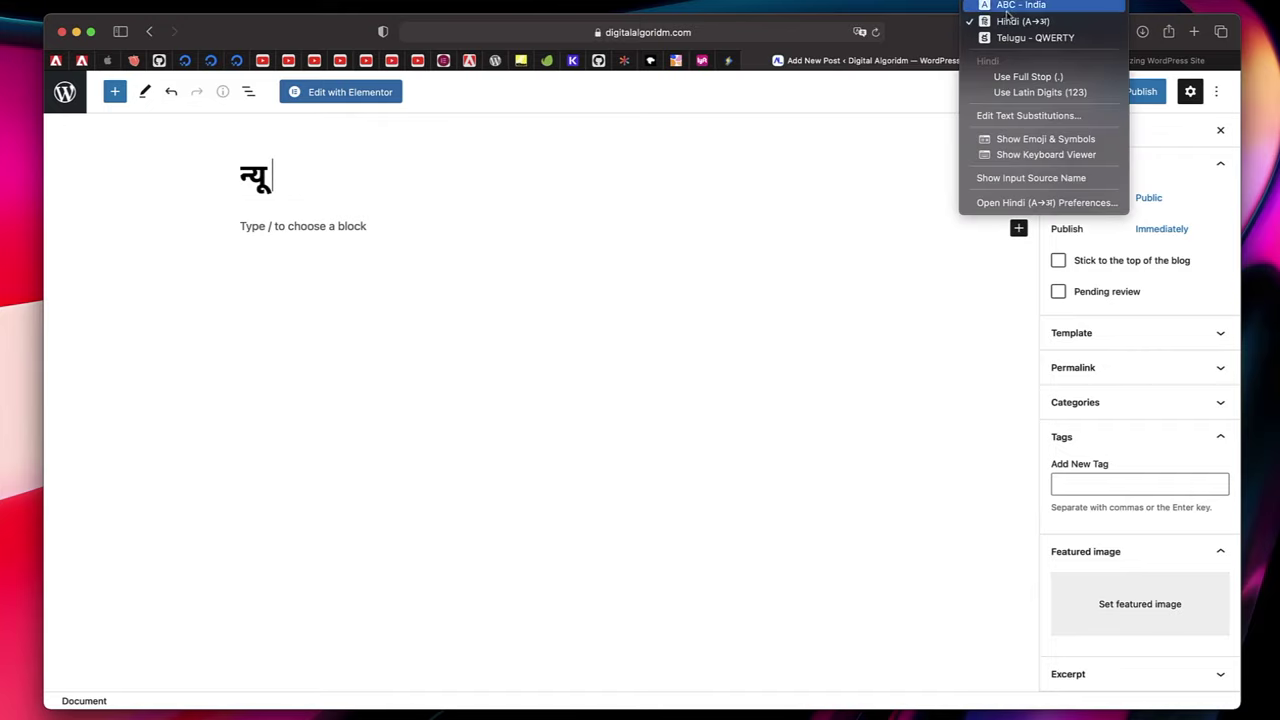
{"action": "left_click", "coordinate": [1000, 6]}
{"action": "double_click", "coordinate": [311, 172]}
{"action": "type", "text": "New Post To test WPML"}
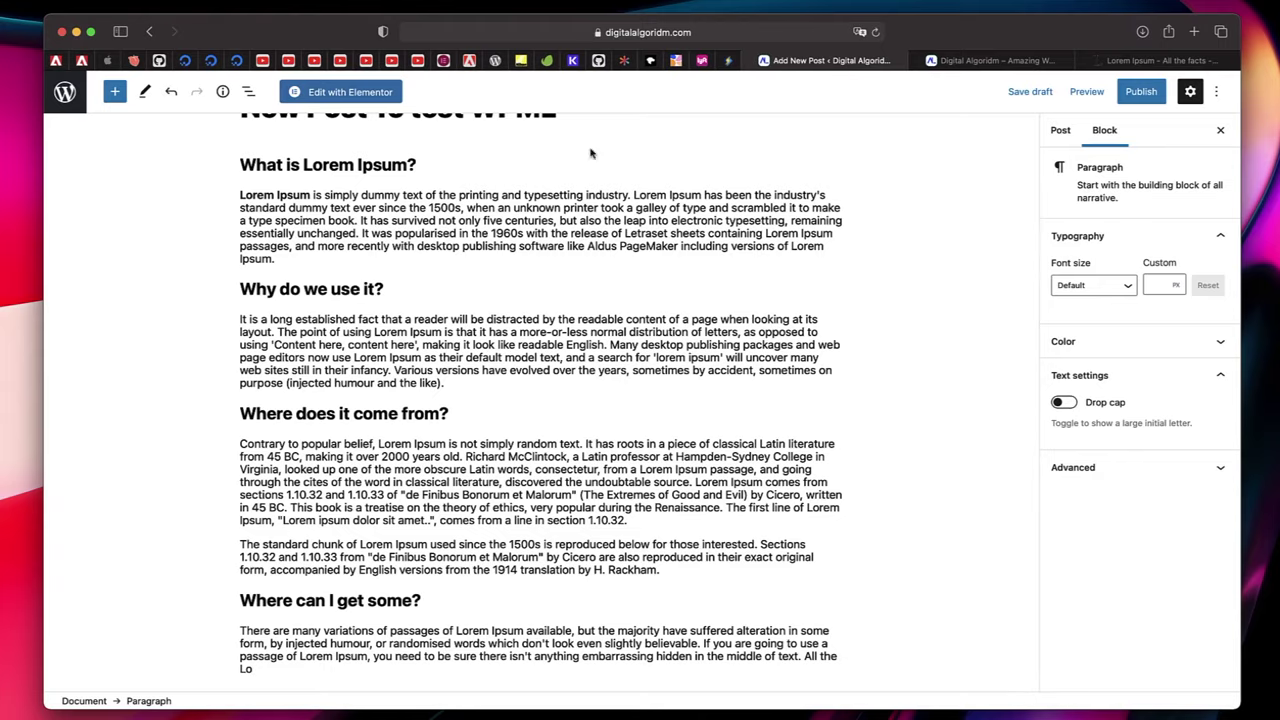
- Open WPML's Translation Management from the live site and check the automatic translation status and remaining prepaid credits
{"action": "left_click", "coordinate": [1000, 62]}
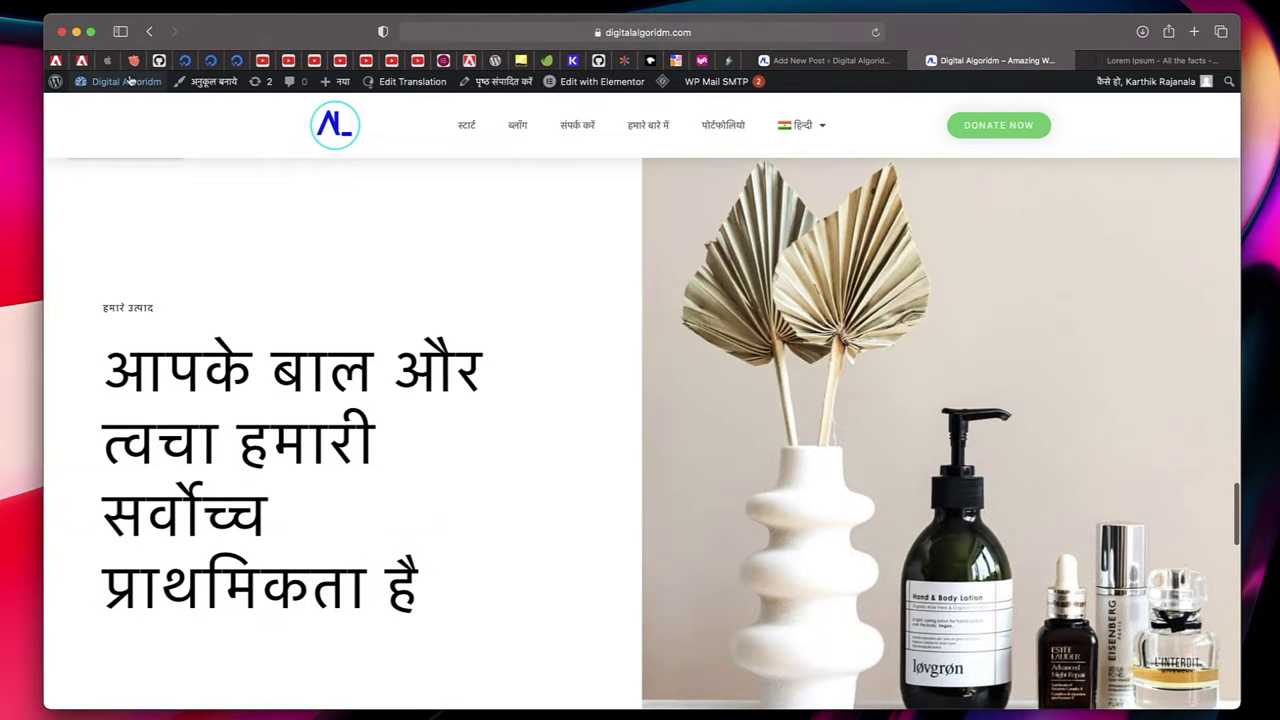
{"action": "left_click", "coordinate": [144, 86]}
{"action": "mouse_move", "coordinate": [89, 557]}
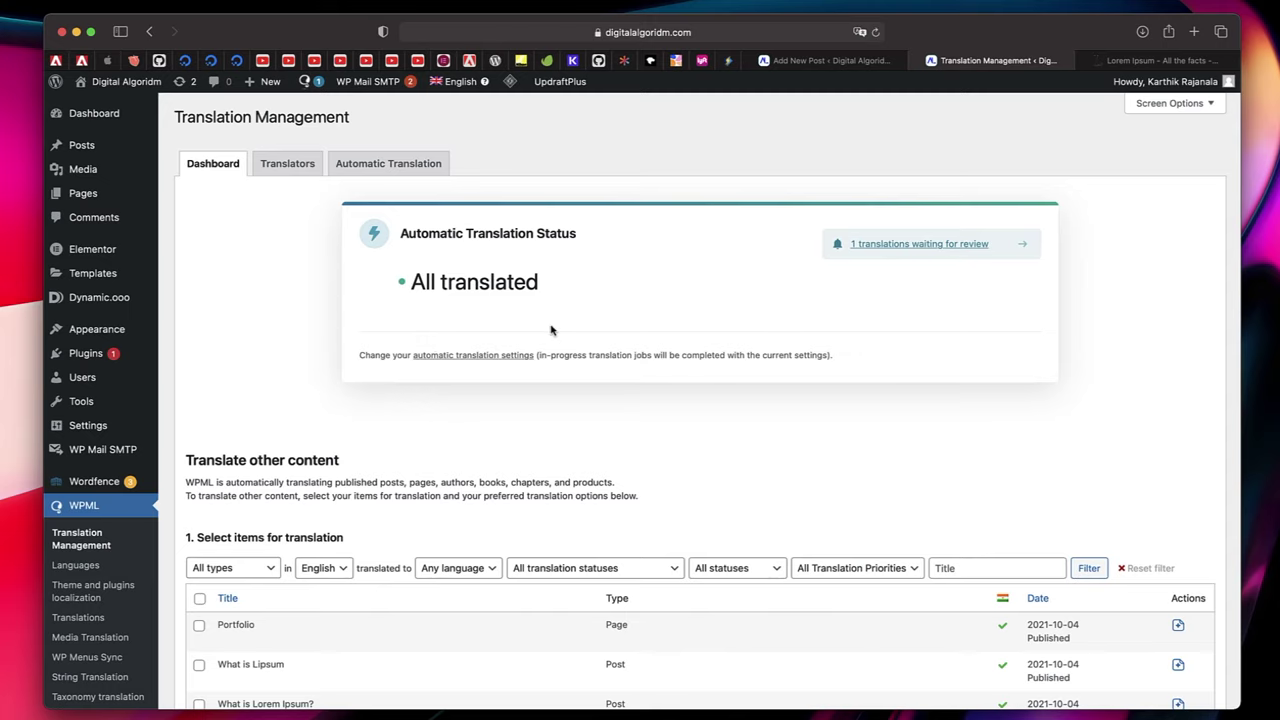
{"action": "mouse_move", "coordinate": [426, 322]}
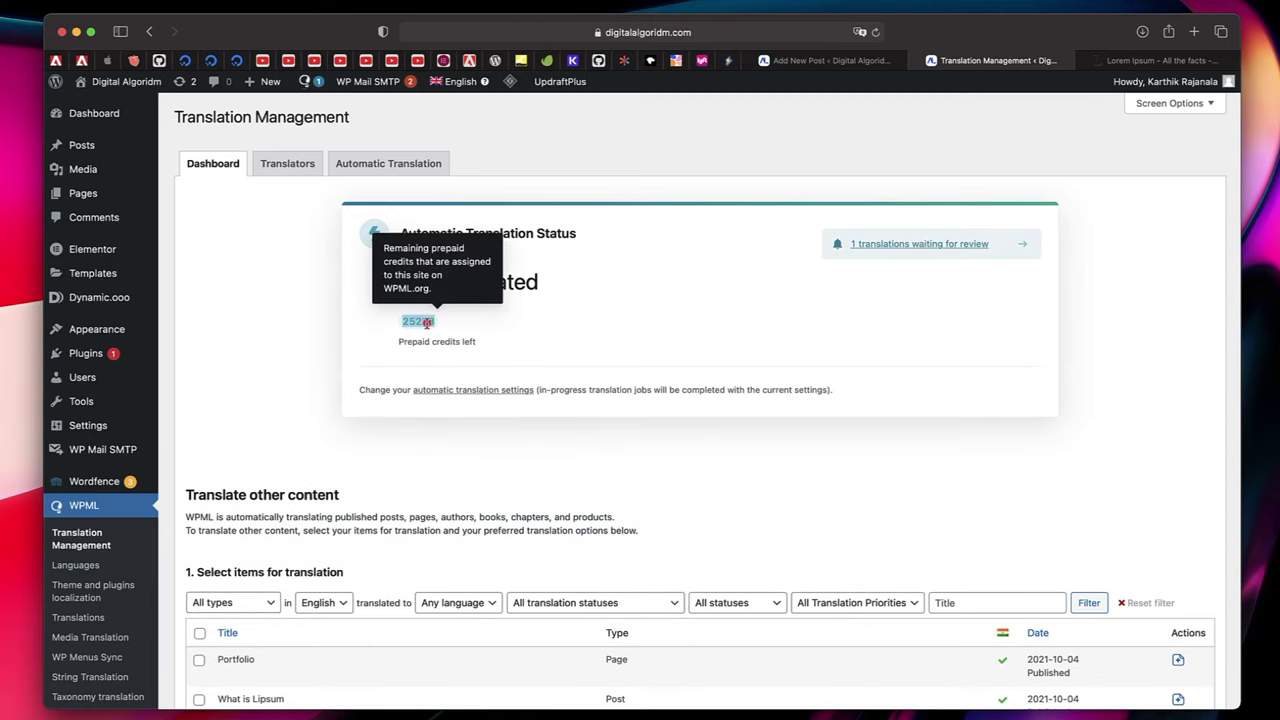
{"action": "left_click", "coordinate": [564, 317]}
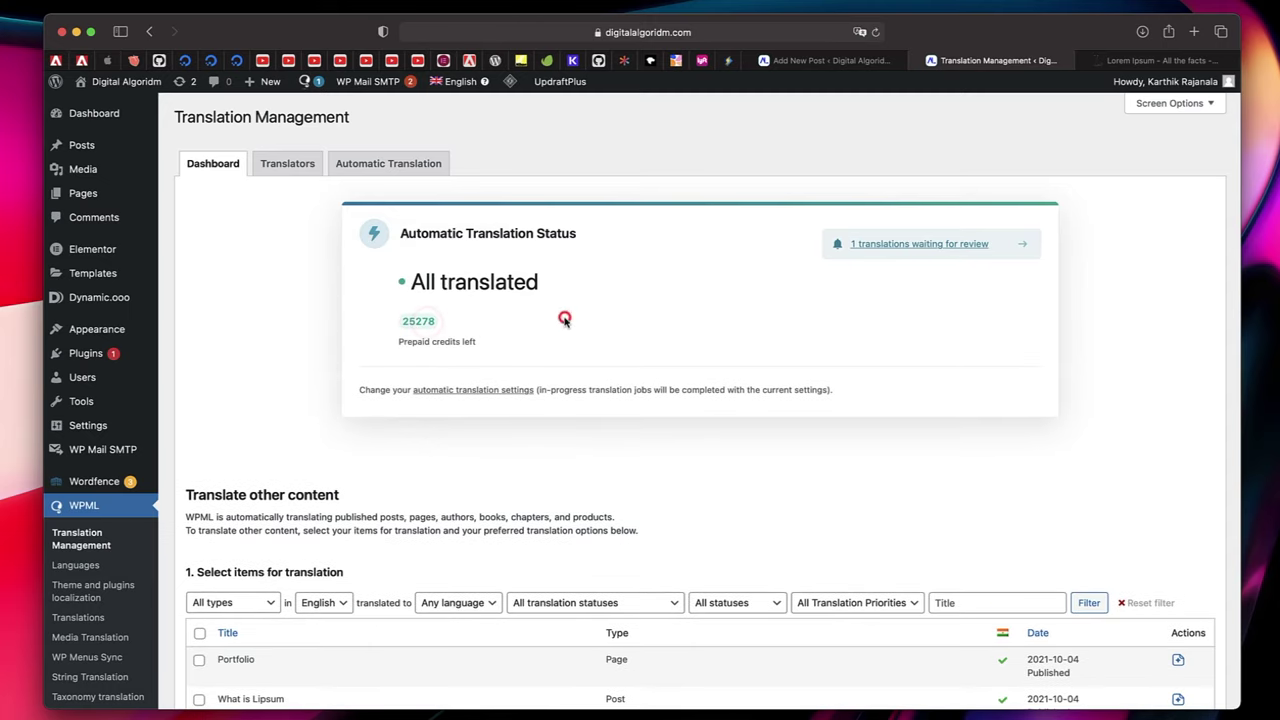
{"action": "triple_click", "coordinate": [479, 284]}
{"action": "left_click_drag", "start_coordinate": [479, 284], "coordinate": [441, 330]}
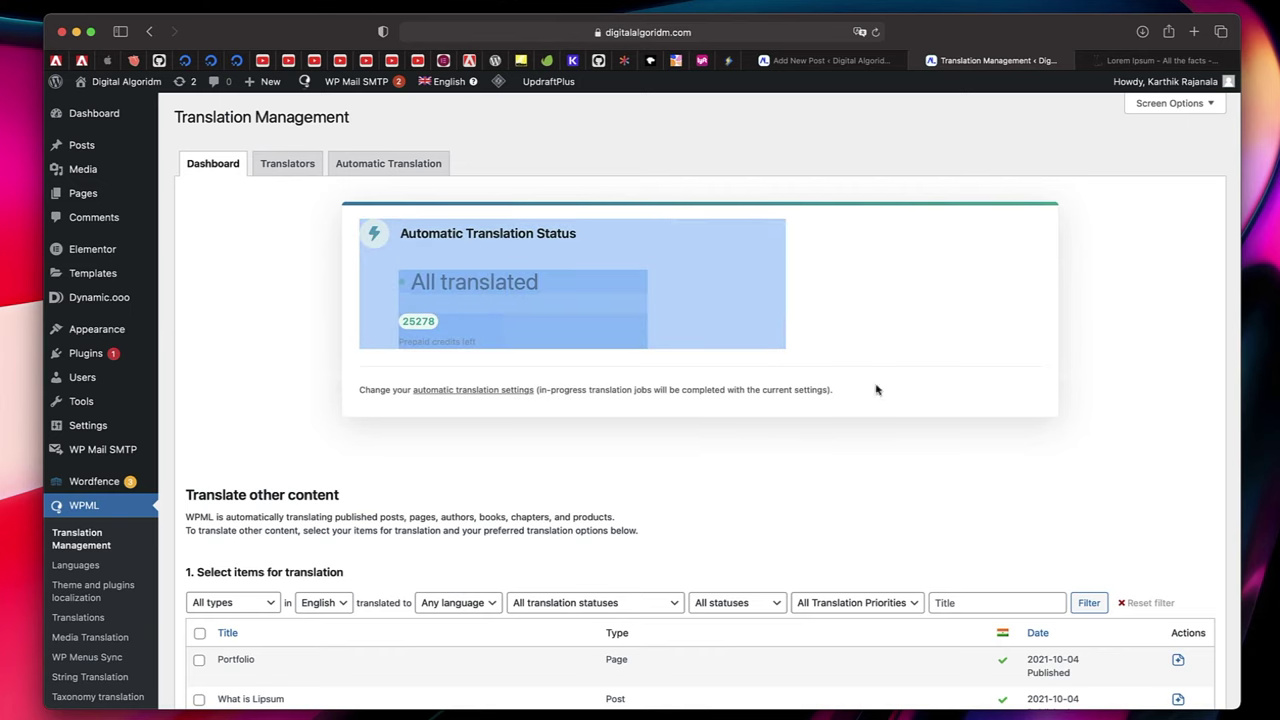
{"action": "left_click", "coordinate": [945, 420]}
- Return to the new test post, publish it, and go back to the list of posts
{"action": "left_click", "coordinate": [826, 60]}
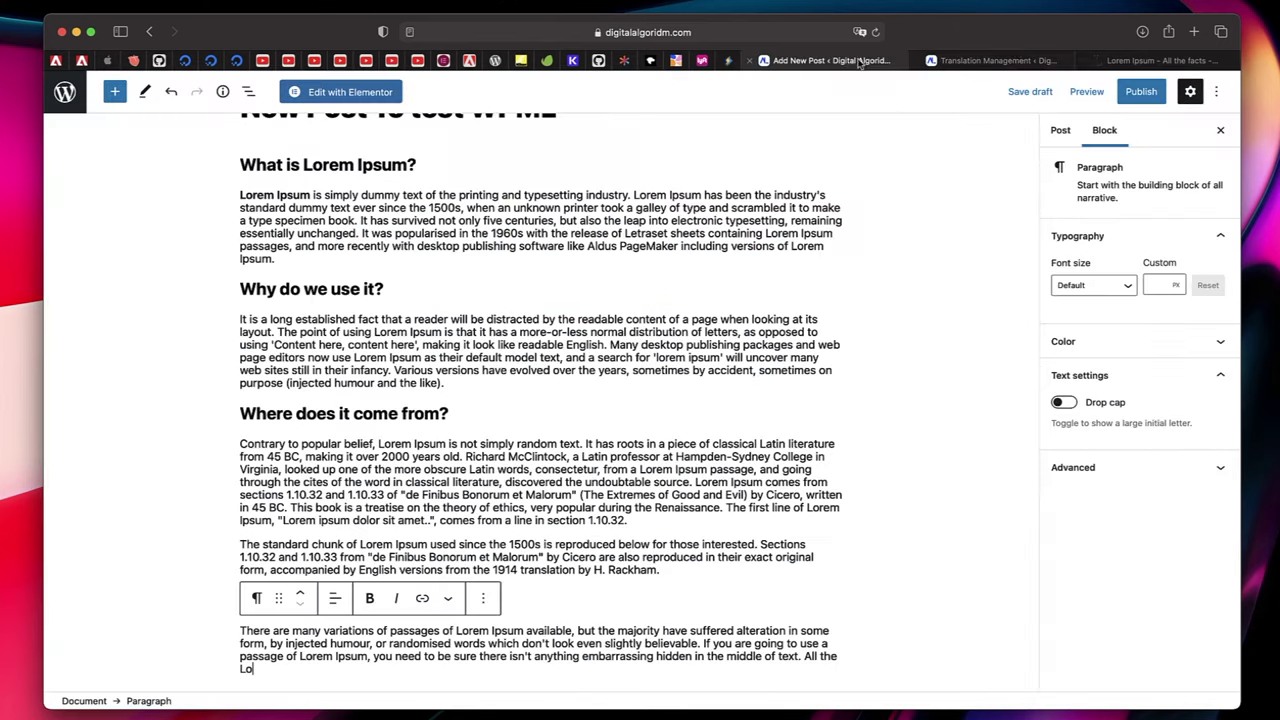
{"action": "left_click", "coordinate": [1140, 91]}
{"action": "left_click", "coordinate": [1095, 92]}
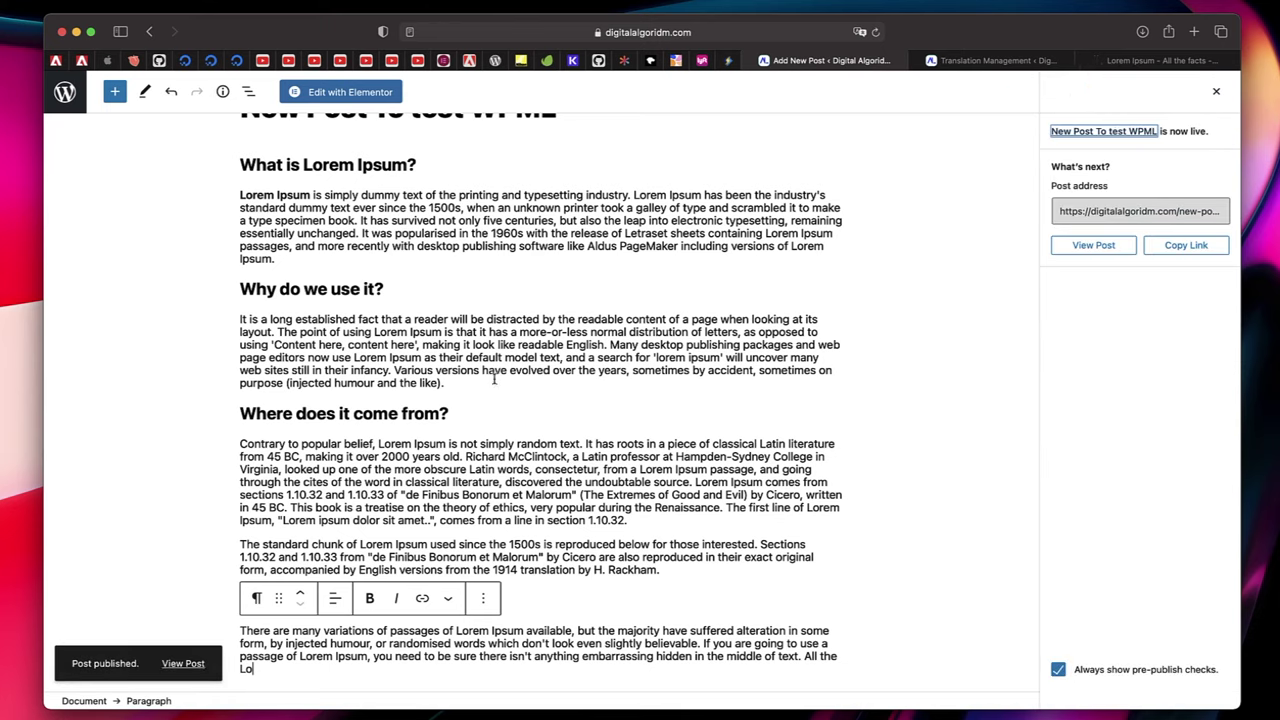
{"action": "left_click", "coordinate": [65, 91]}
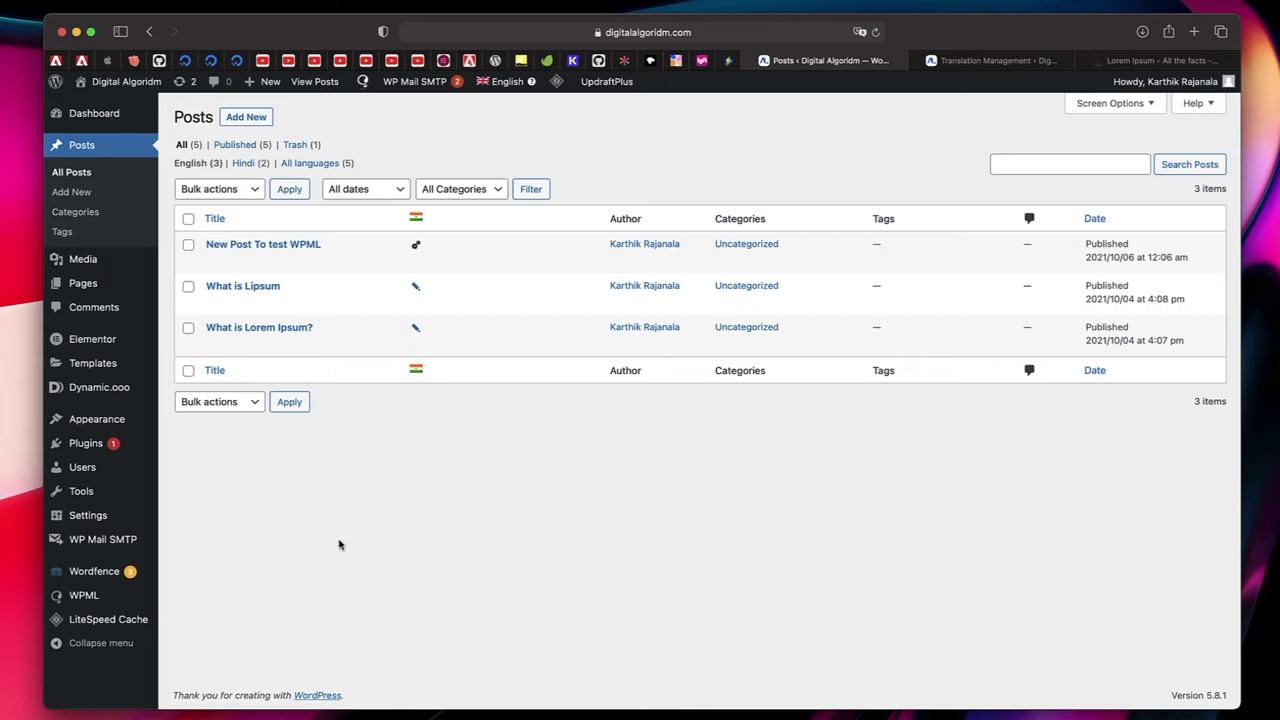
- From WPML's Translation Management, open the Hindi translation of "New Post To test WPML" that is waiting for review
{"action": "mouse_move", "coordinate": [110, 352]}
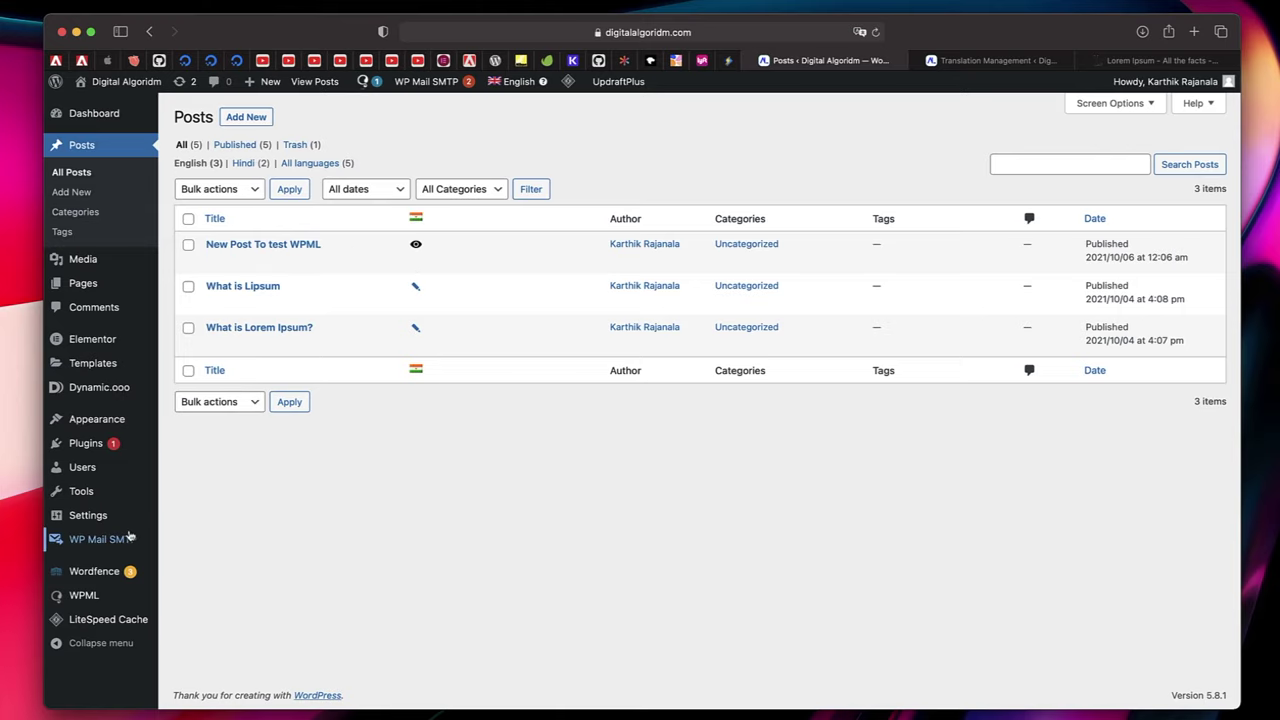
{"action": "mouse_move", "coordinate": [92, 598]}
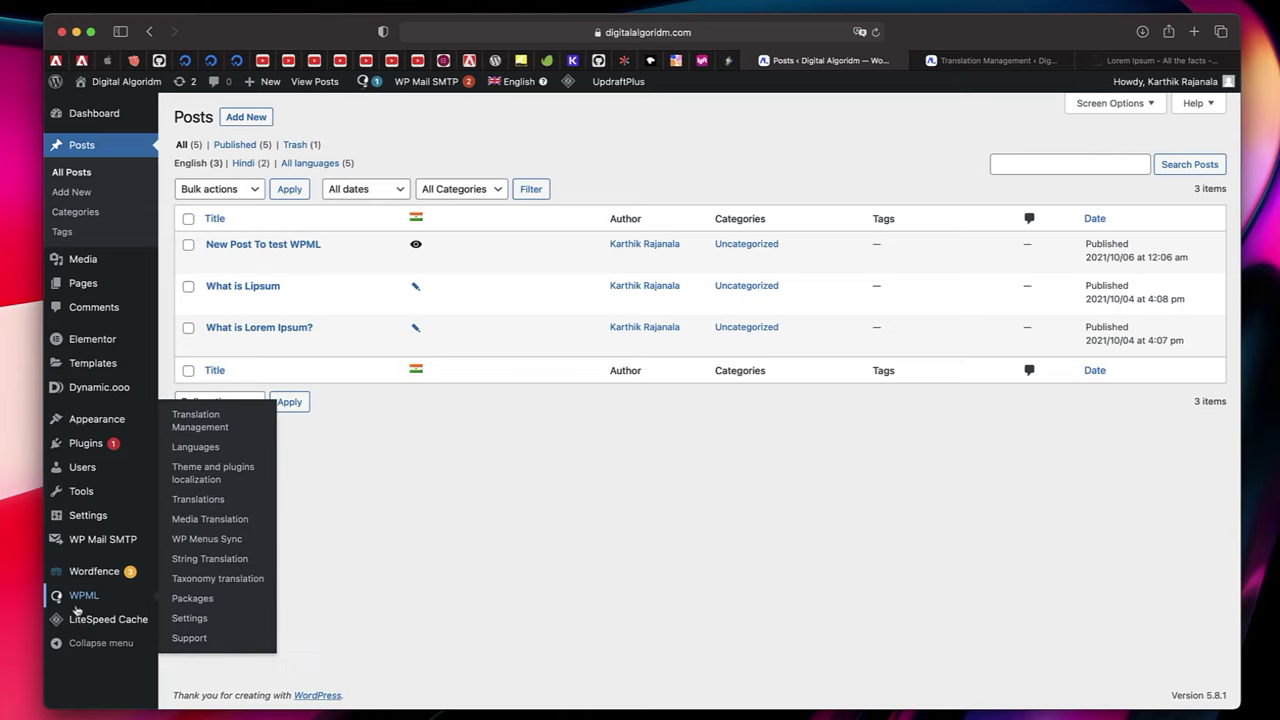
{"action": "left_click", "coordinate": [76, 604]}
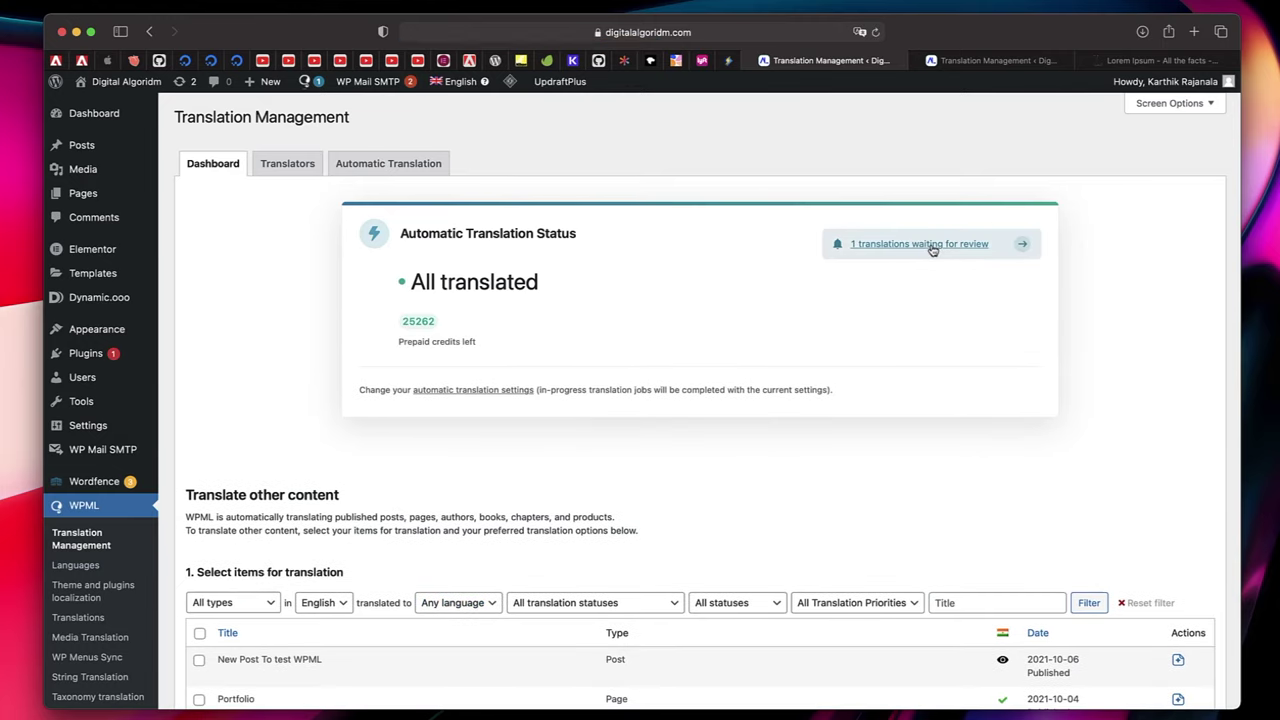
{"action": "left_click", "coordinate": [1020, 243]}
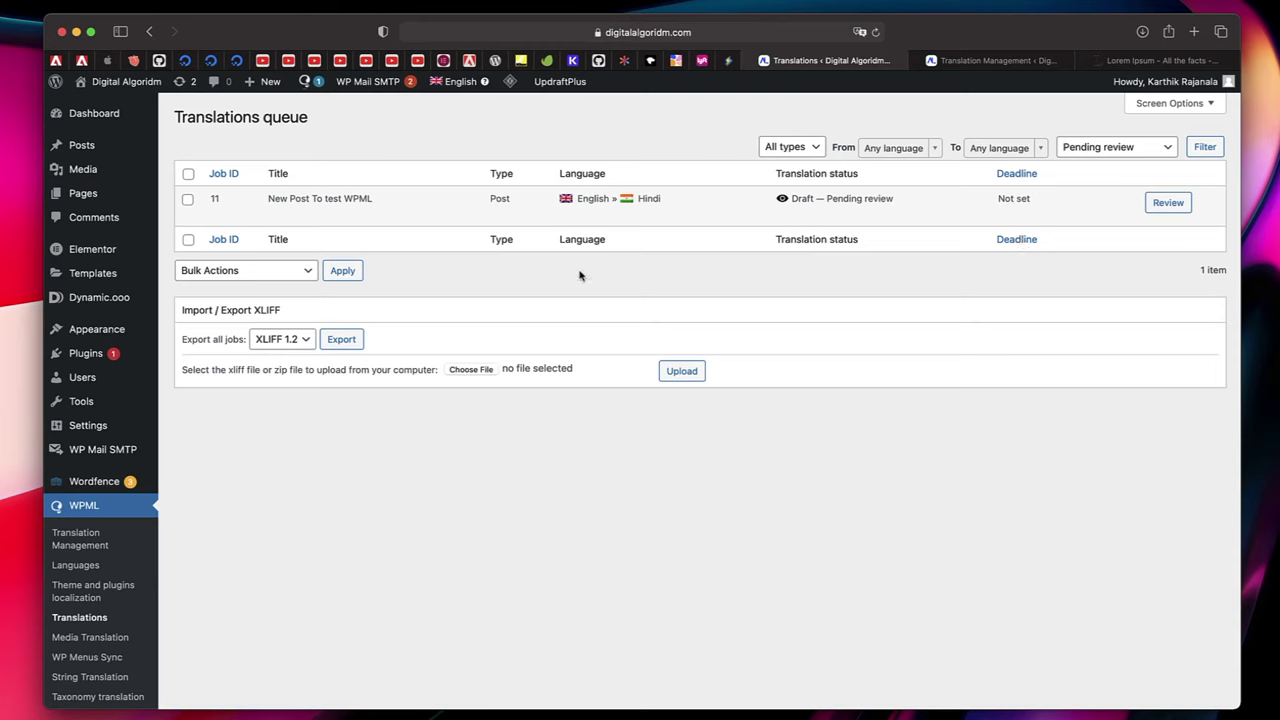
{"action": "left_click", "coordinate": [1165, 204]}
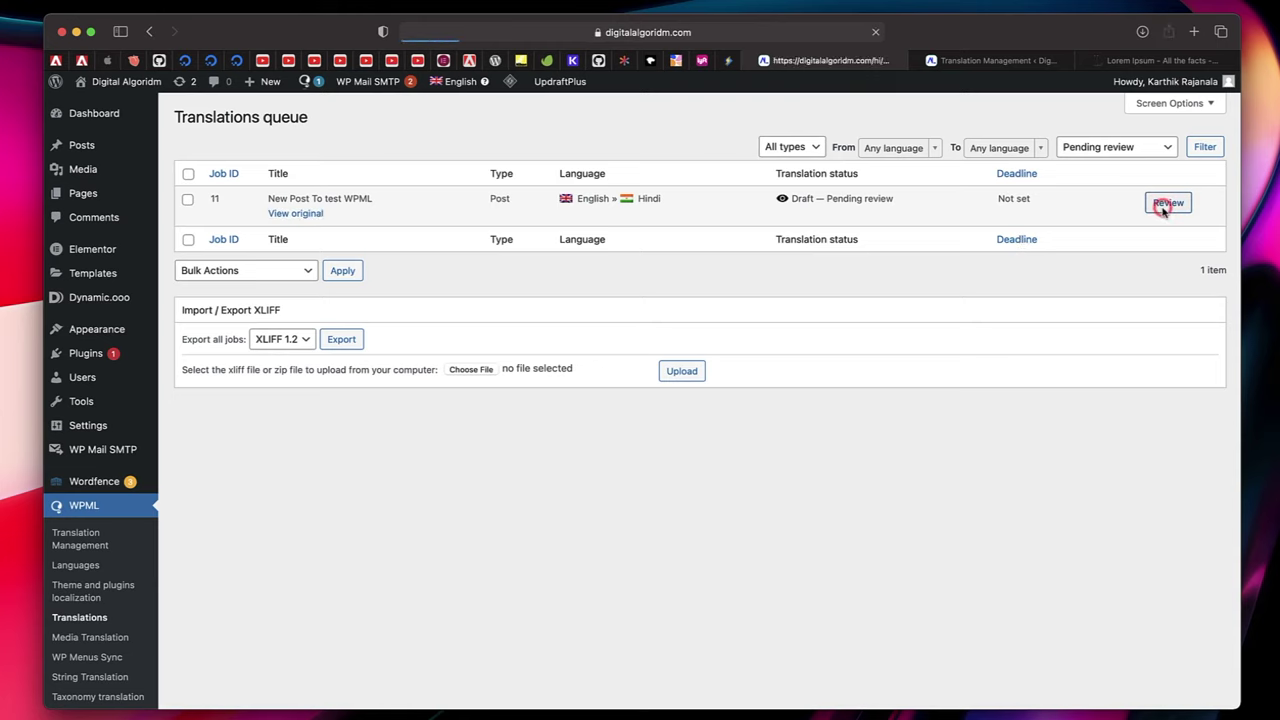
- Read through the Hindi translation of the test post from its title to the footer and publish it
{"action": "scroll", "coordinate": [715, 485], "scroll_direction": "down", "scroll_amount": 5}
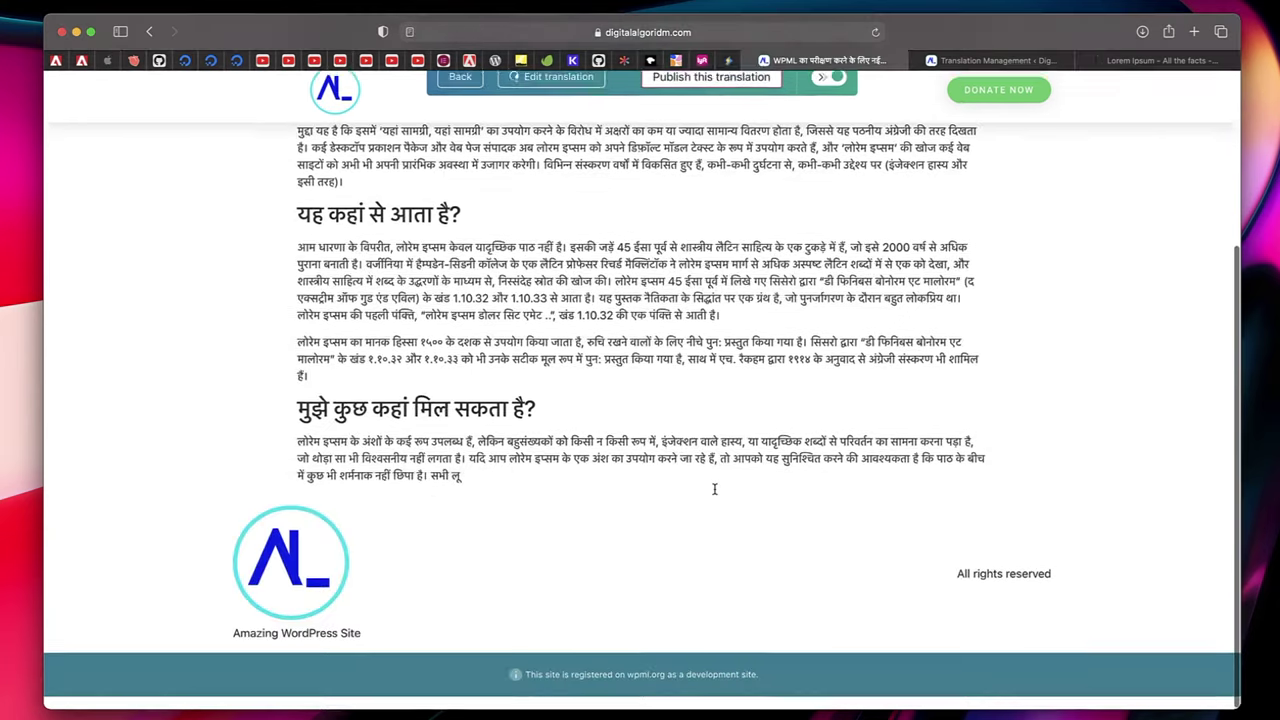
{"action": "scroll", "coordinate": [600, 300], "scroll_direction": "up", "scroll_amount": 5}
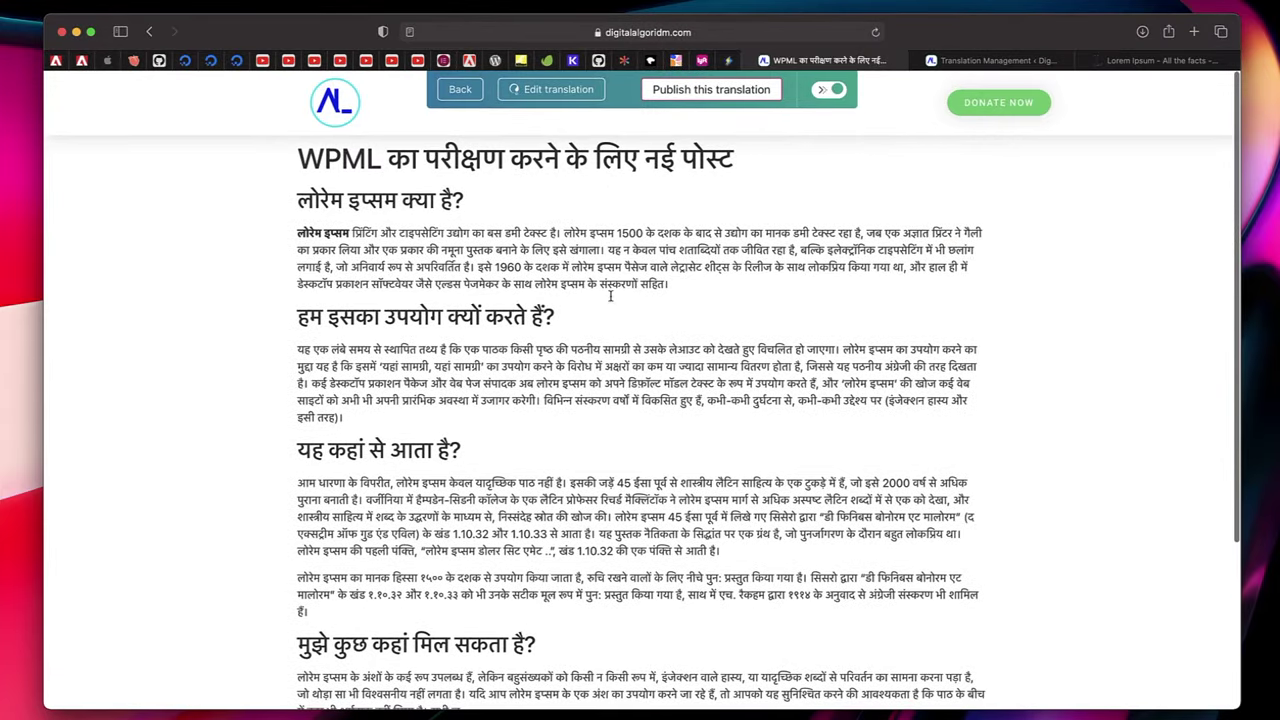
{"action": "left_click_drag", "start_coordinate": [318, 160], "coordinate": [520, 700]}
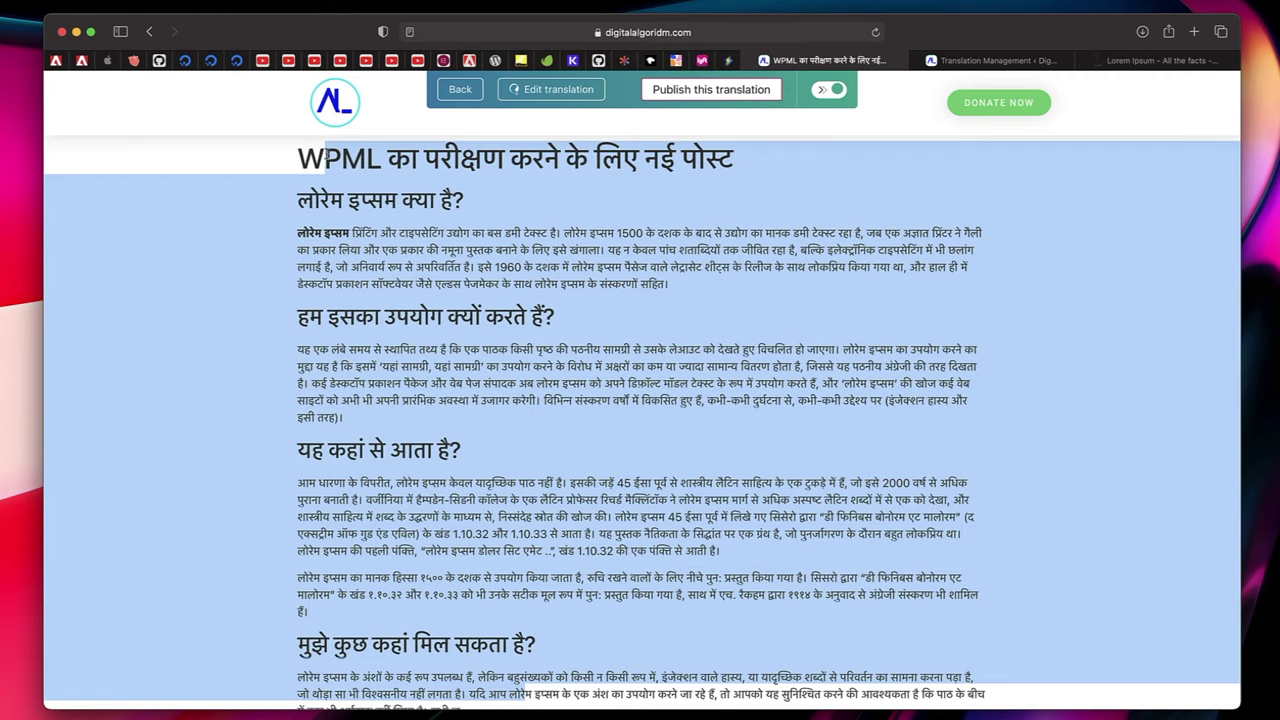
{"action": "double_click", "coordinate": [325, 155]}
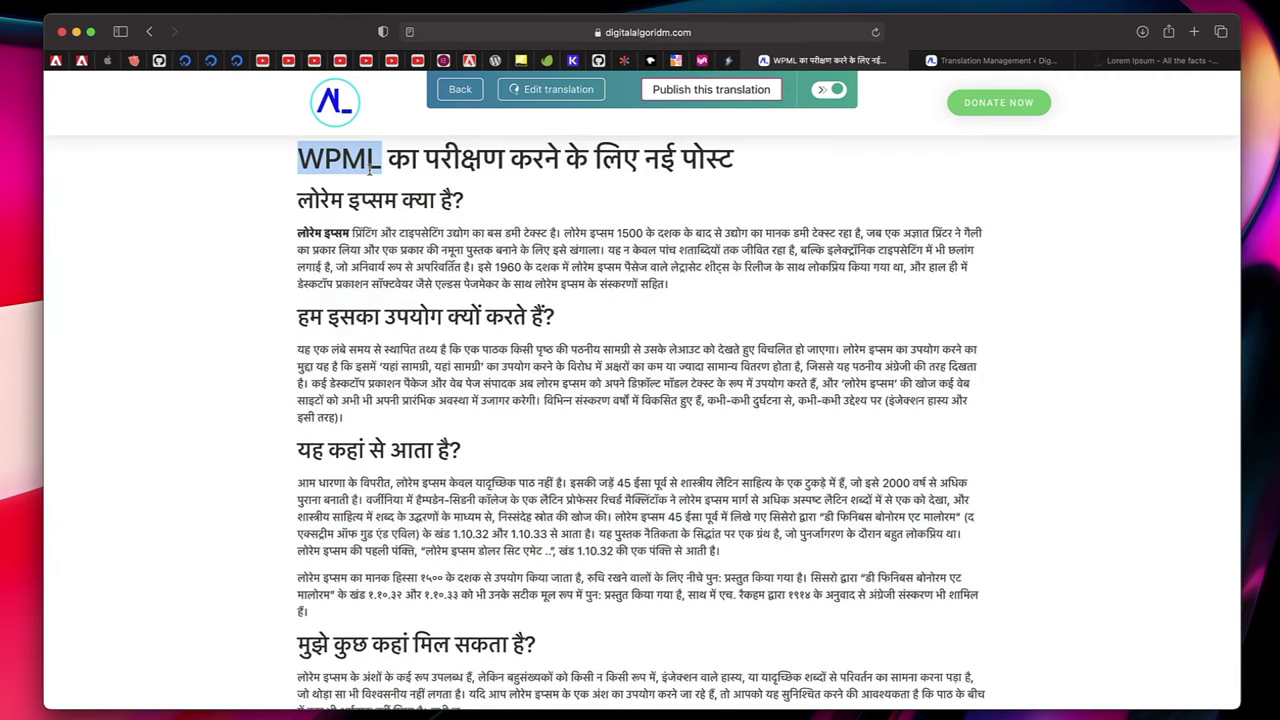
{"action": "scroll", "coordinate": [688, 327], "scroll_direction": "down", "scroll_amount": 5}
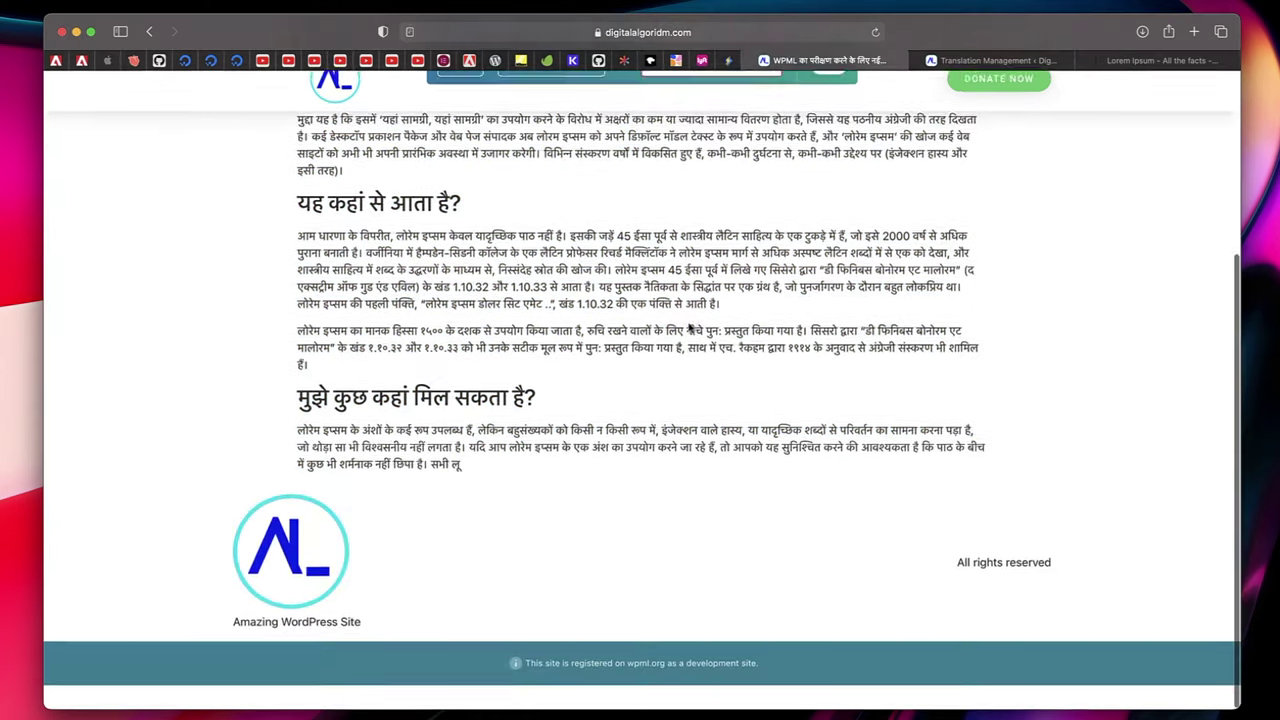
{"action": "scroll", "coordinate": [688, 327], "scroll_direction": "up", "scroll_amount": 5}
{"action": "left_click", "coordinate": [697, 92]}
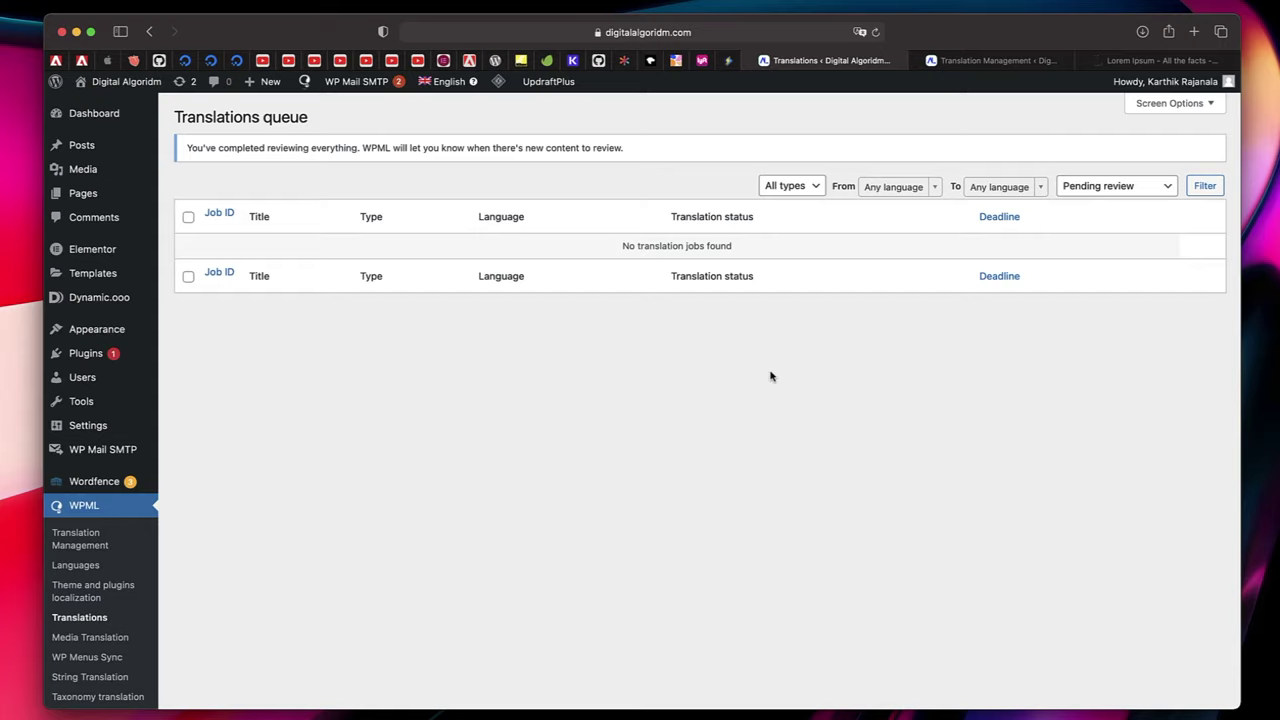
- Return to Translation Management, check the translators and their language pairs, and open the Automatic Translation settings
{"action": "left_click", "coordinate": [100, 532]}
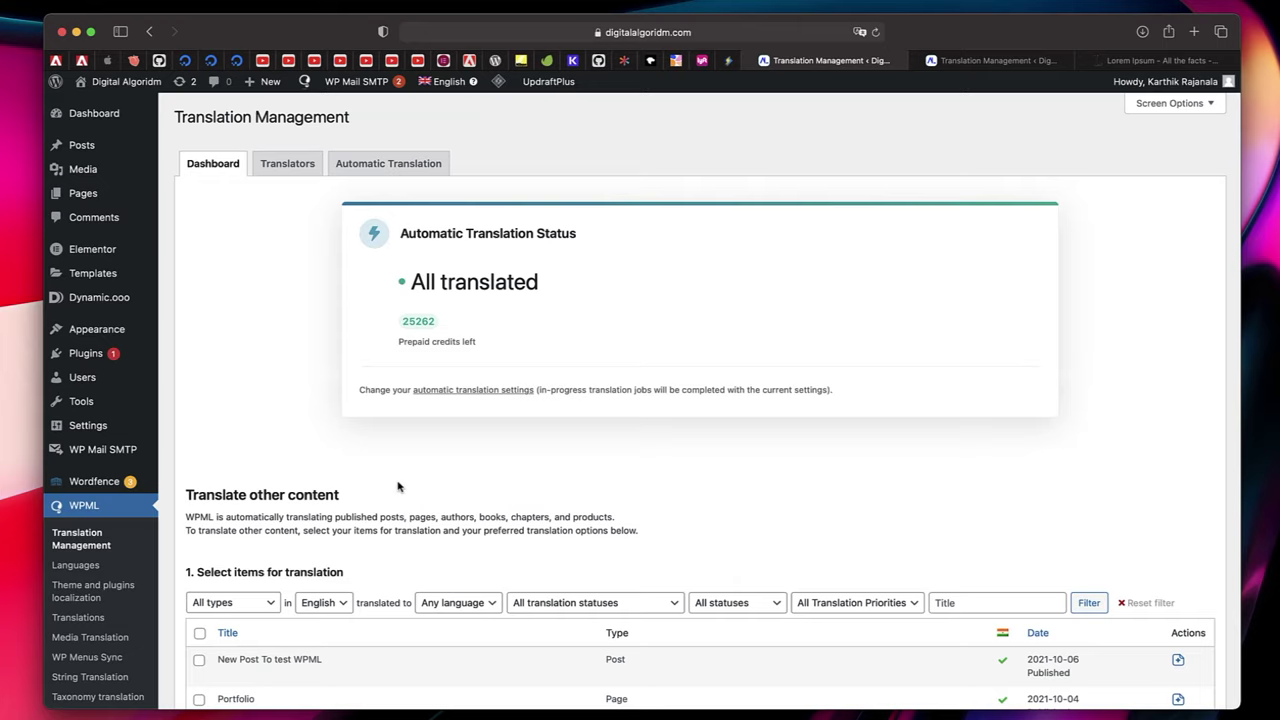
{"action": "left_click", "coordinate": [297, 162]}
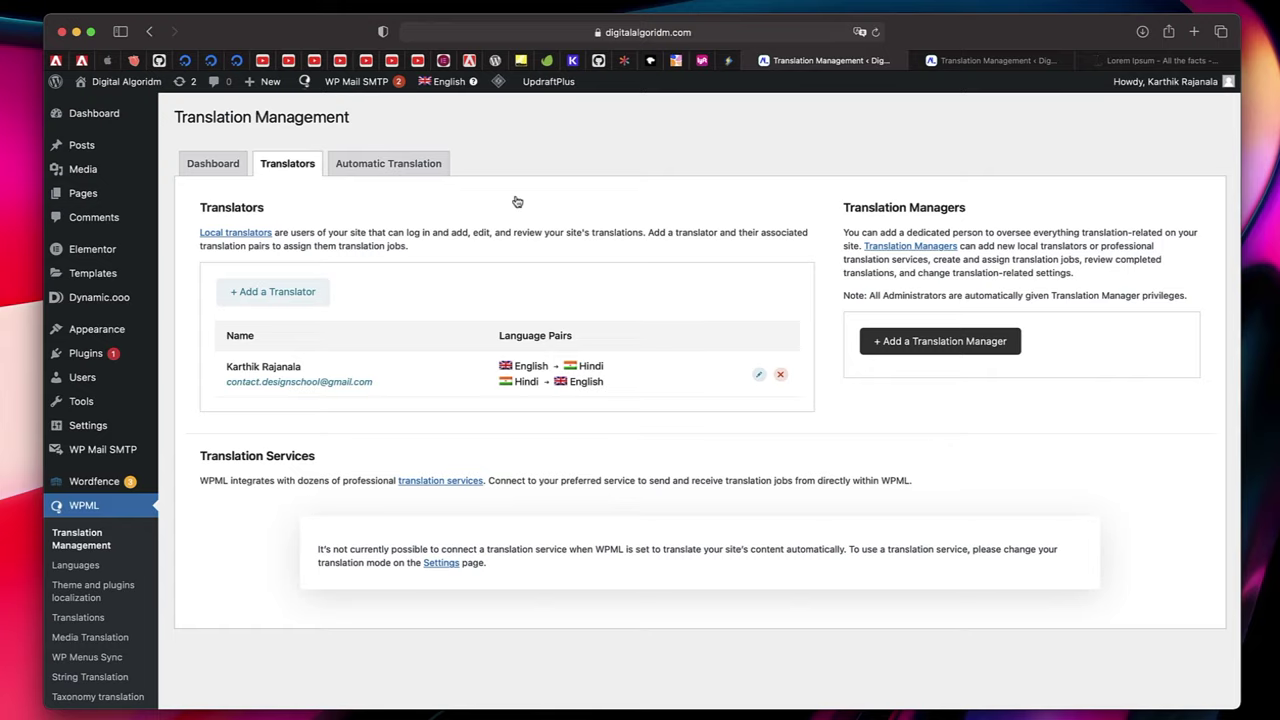
{"action": "left_click", "coordinate": [398, 172]}
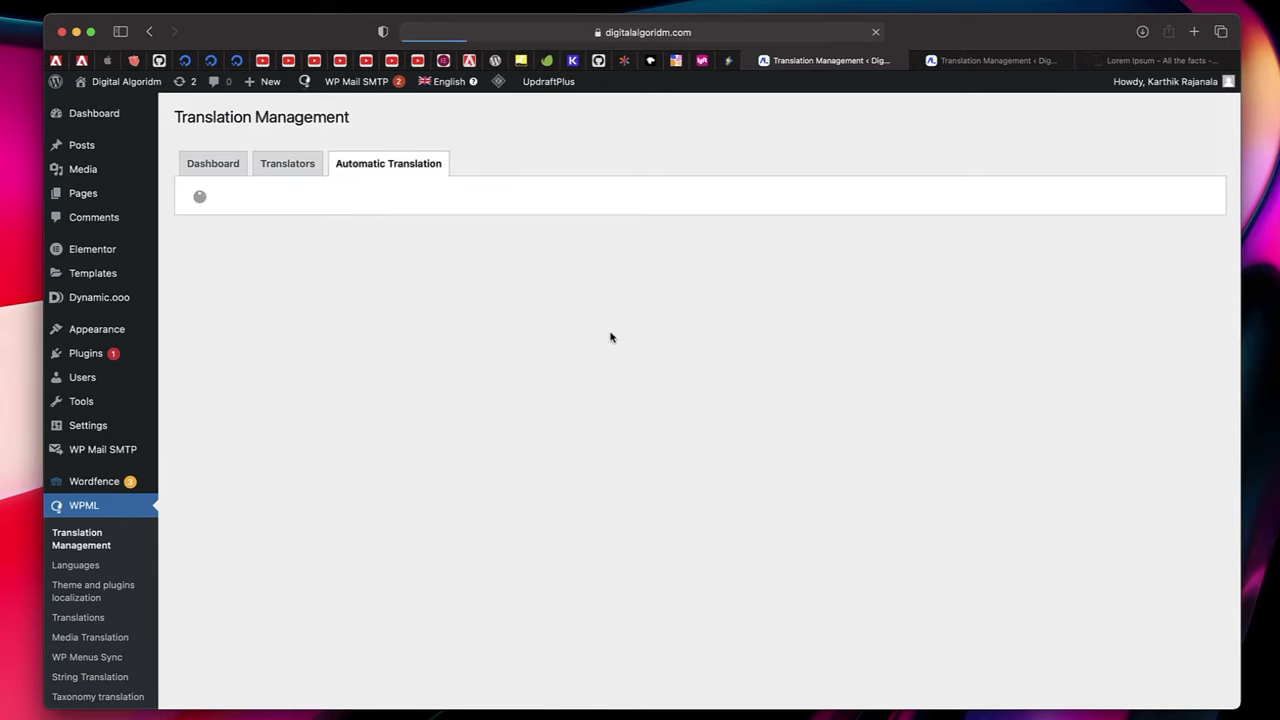